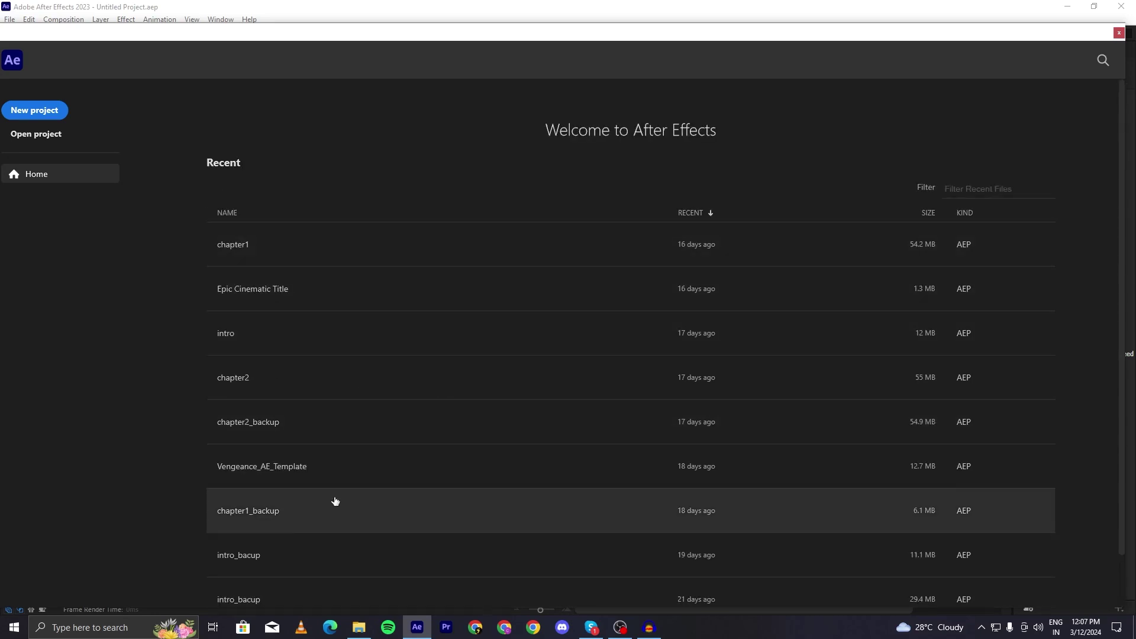
- Move the Home window aside and start a new empty project
{"action": "left_click_drag", "start_coordinate": [644, 33], "coordinate": [672, 31]}
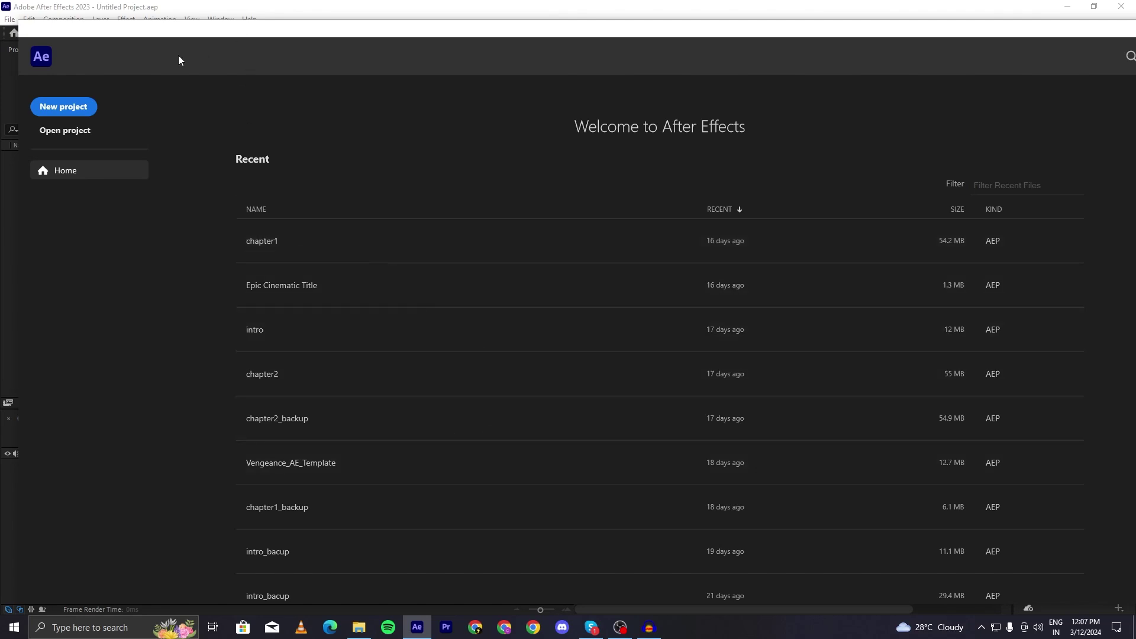
{"action": "left_click", "coordinate": [68, 110]}
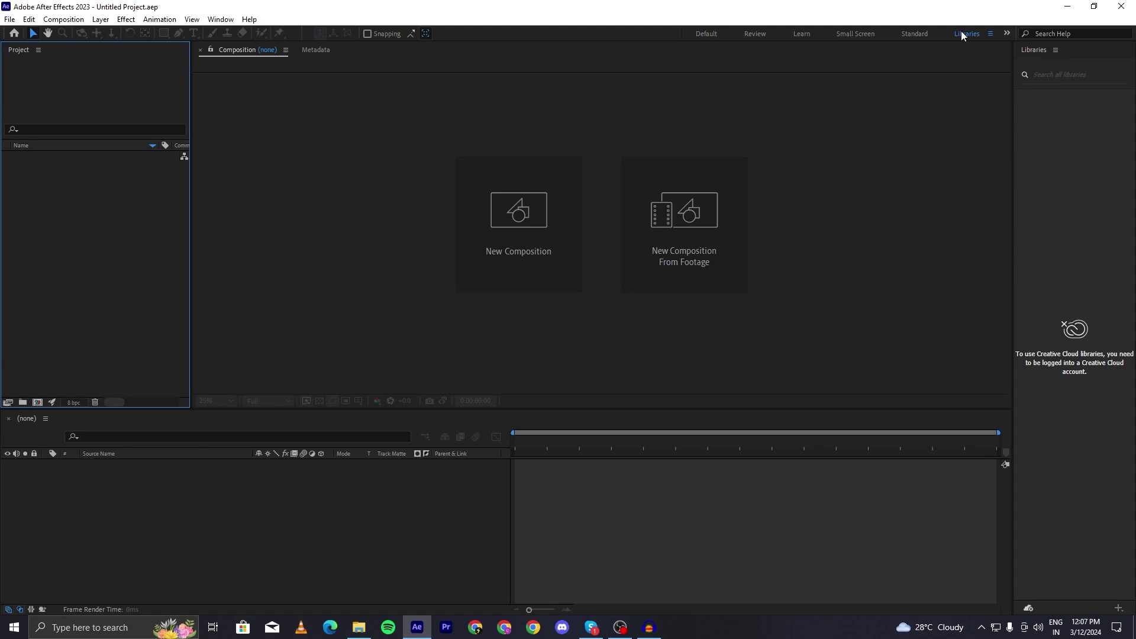
- Cycle through the Standard, Default, Review, Default and back to Standard workspaces
{"action": "left_click", "coordinate": [916, 34]}
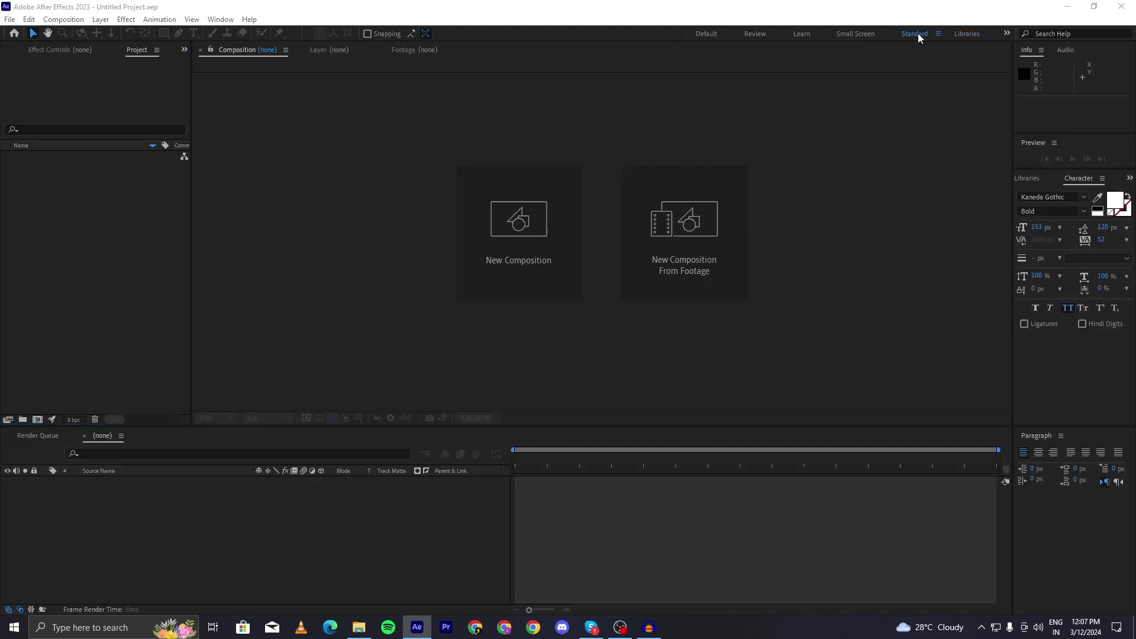
{"action": "left_click", "coordinate": [704, 34]}
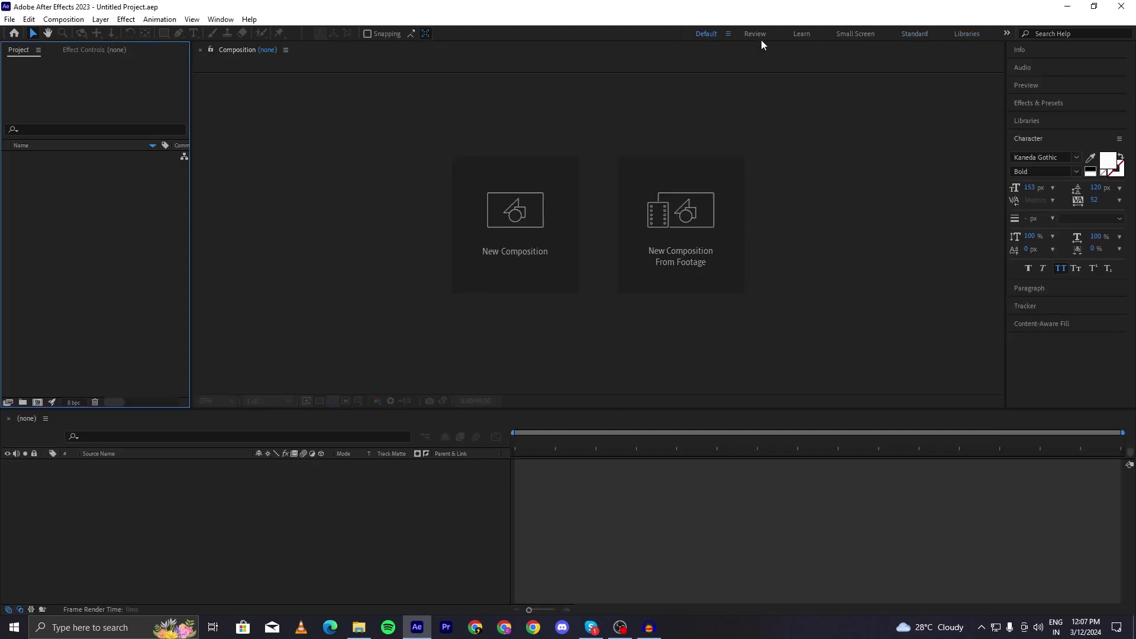
{"action": "left_click", "coordinate": [757, 36]}
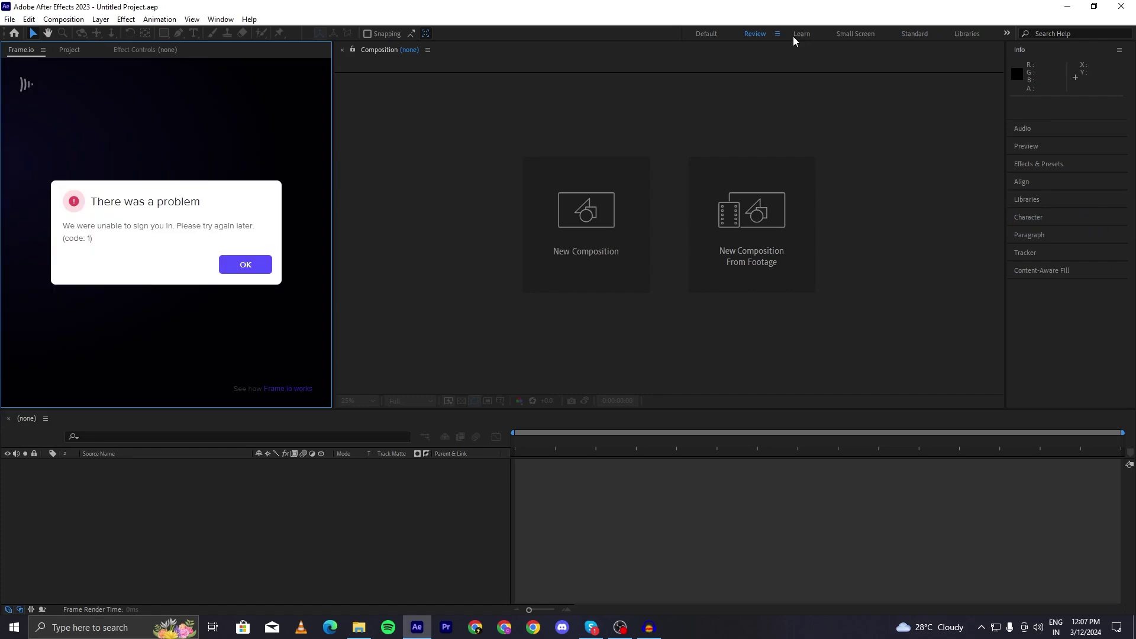
{"action": "left_click", "coordinate": [723, 34]}
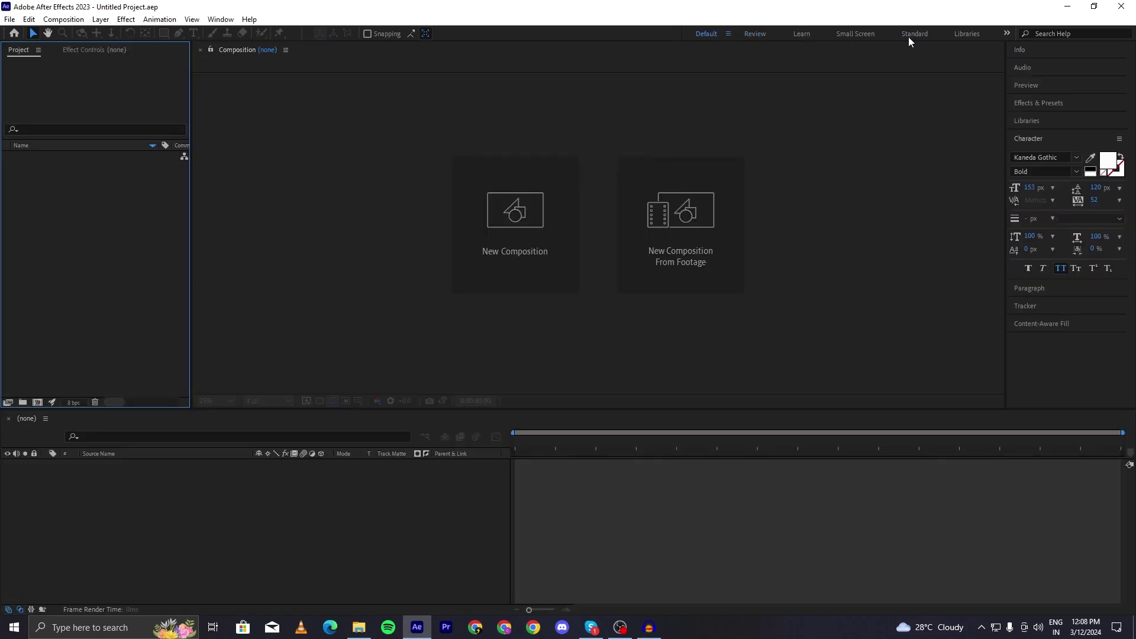
{"action": "left_click", "coordinate": [913, 35]}
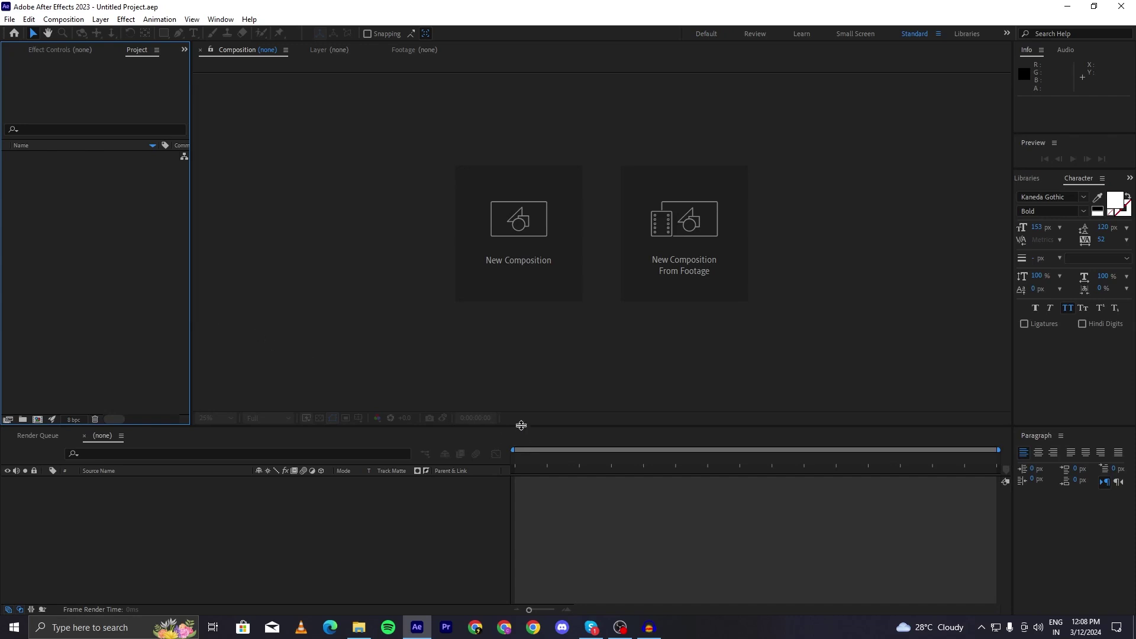
- Resize panels: a taller timeline, wider right-hand panels and a wider Project panel
{"action": "left_click_drag", "start_coordinate": [521, 426], "coordinate": [492, 401]}
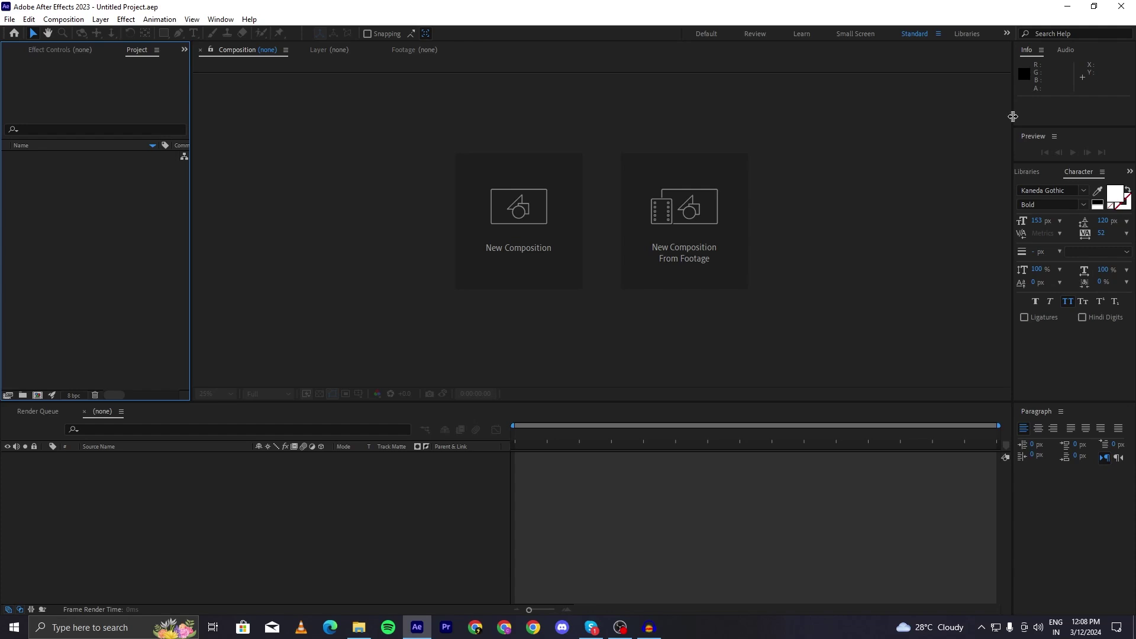
{"action": "left_click_drag", "start_coordinate": [1013, 116], "coordinate": [652, 190]}
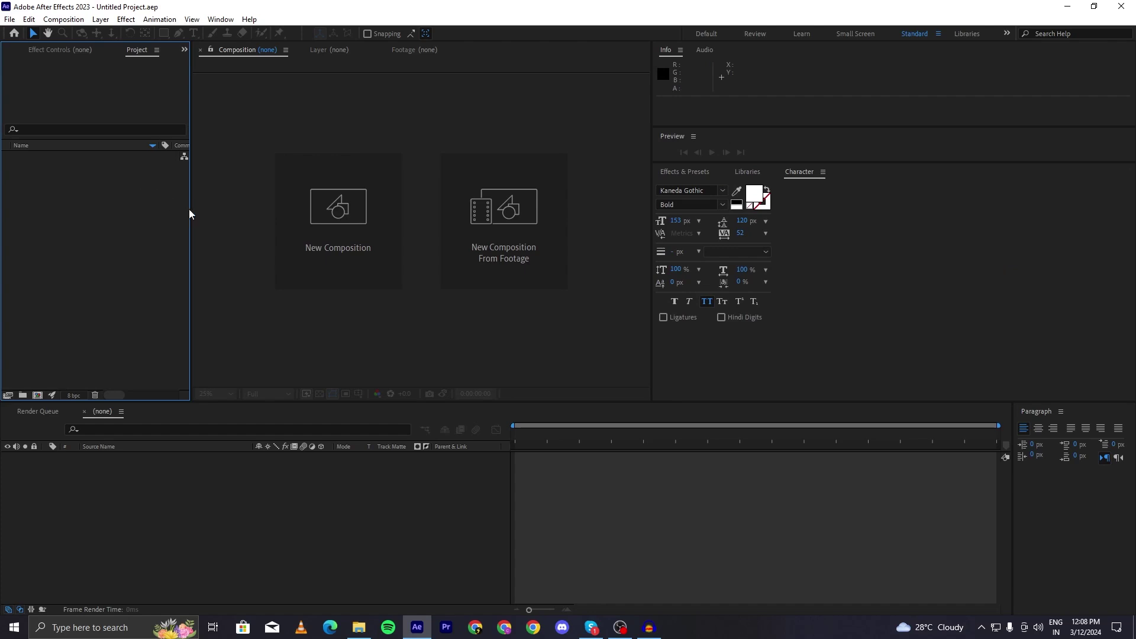
{"action": "left_click_drag", "start_coordinate": [190, 210], "coordinate": [443, 212]}
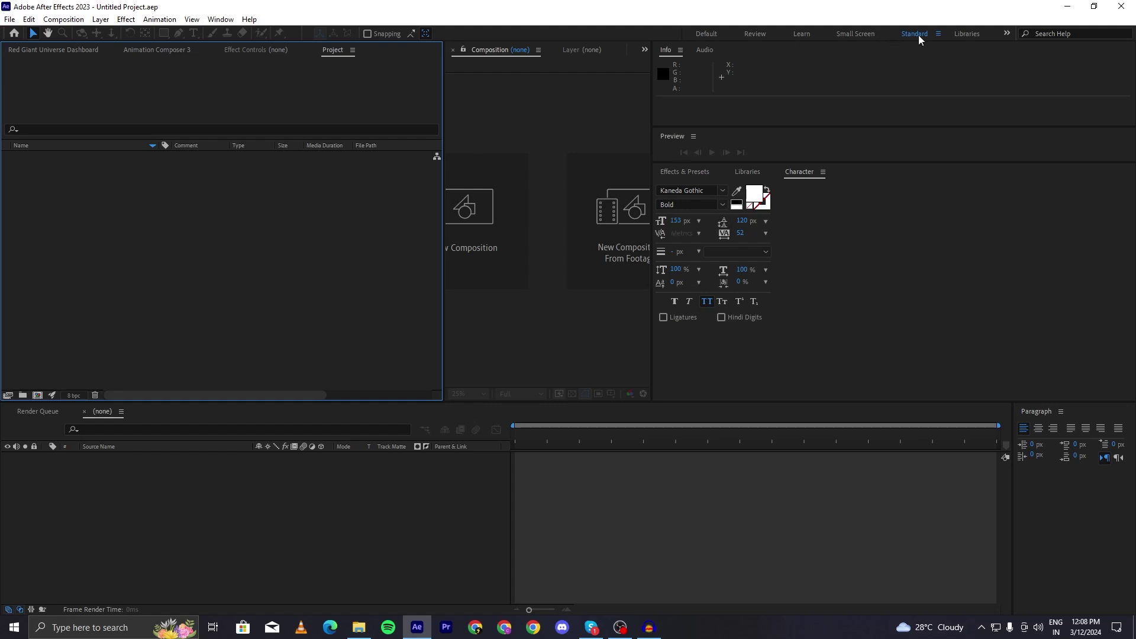
- Try Small Screen, then return to Standard and reset it to its saved layout
{"action": "left_click", "coordinate": [844, 36]}
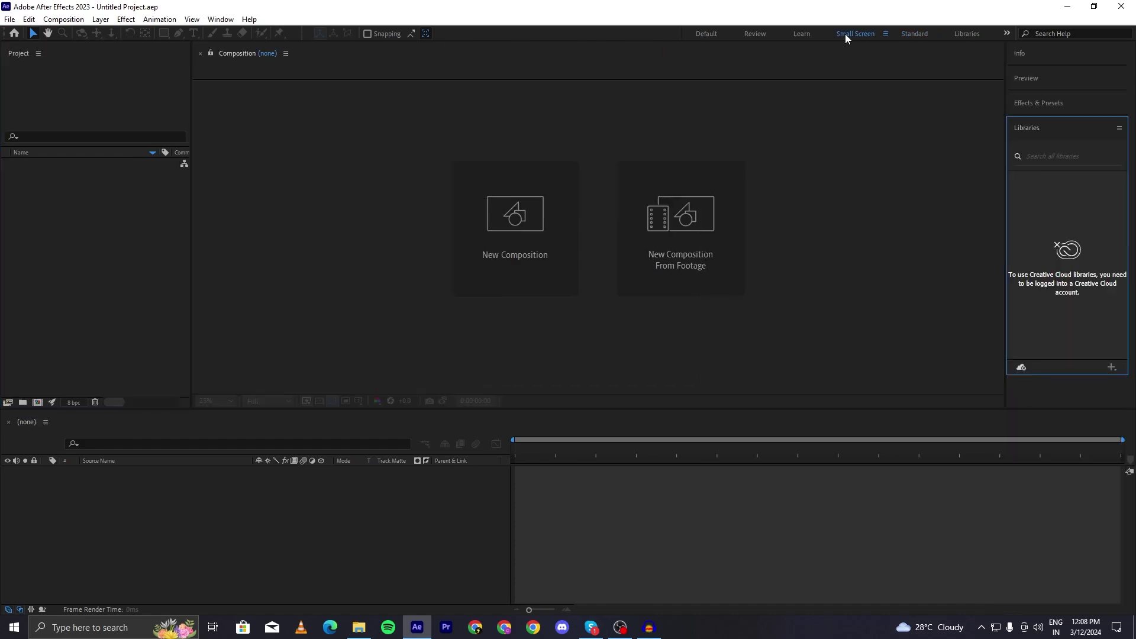
{"action": "left_click", "coordinate": [906, 34]}
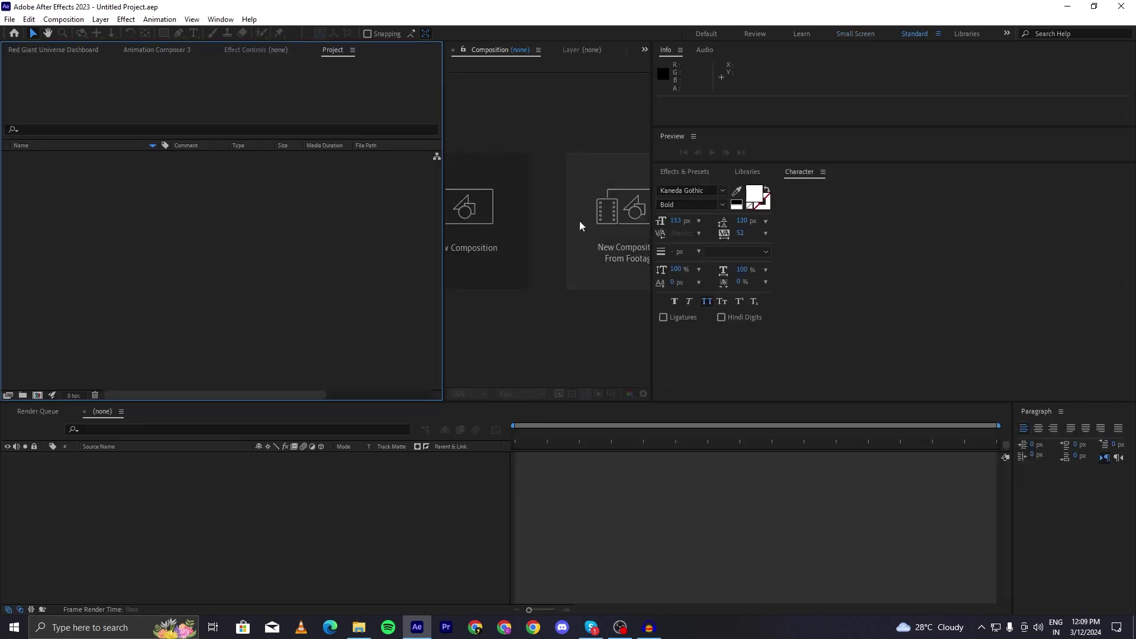
{"action": "right_click", "coordinate": [925, 38]}
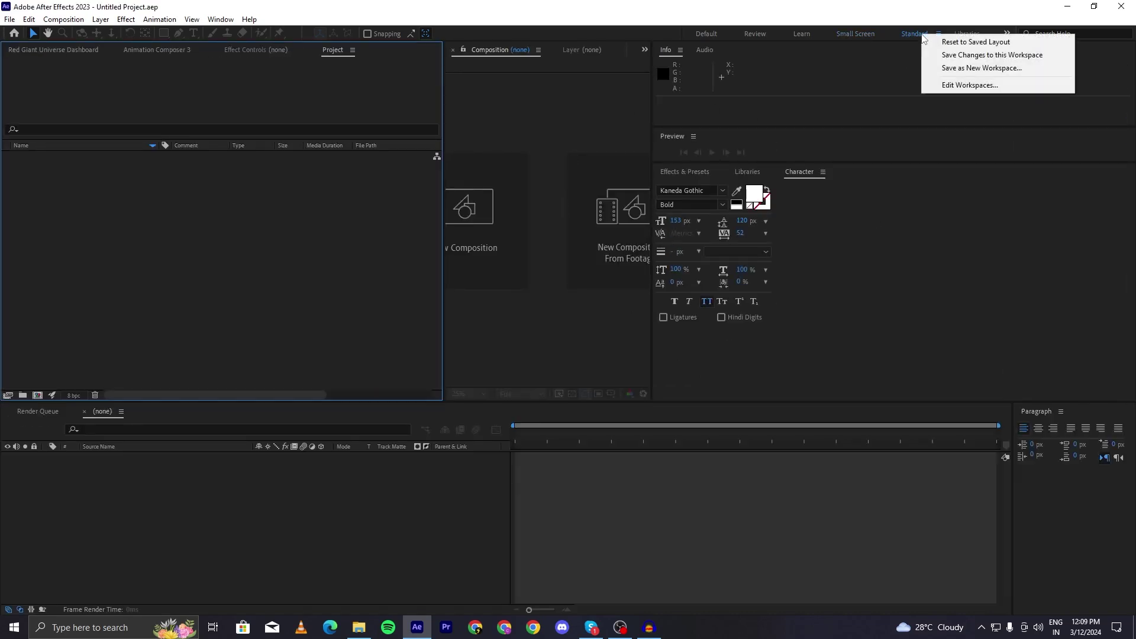
{"action": "right_click", "coordinate": [905, 34]}
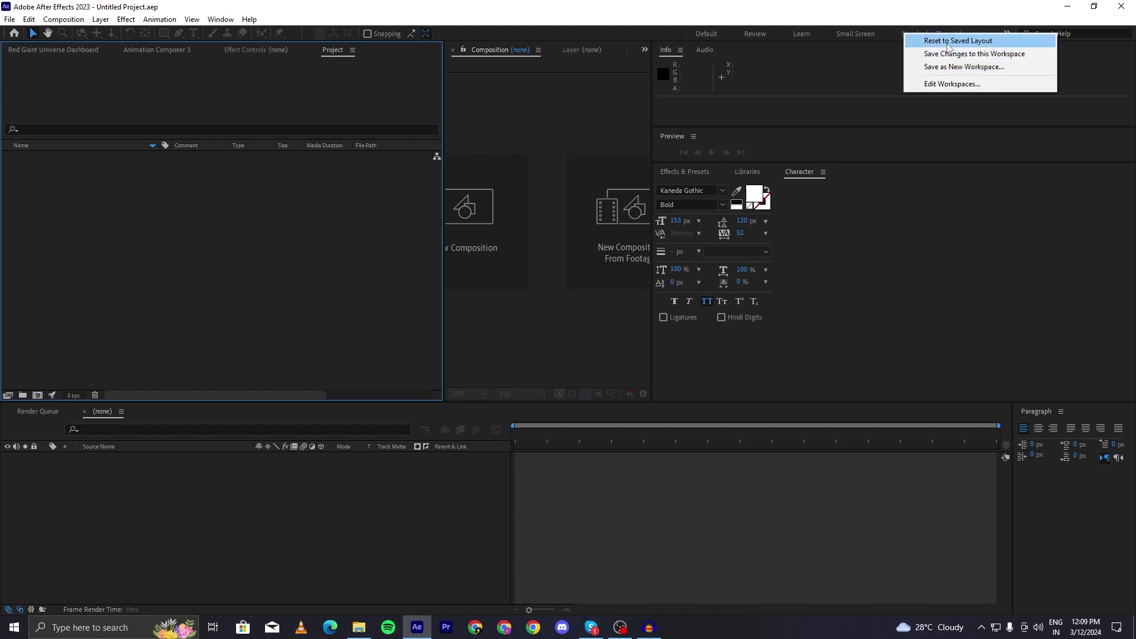
{"action": "left_click", "coordinate": [948, 47]}
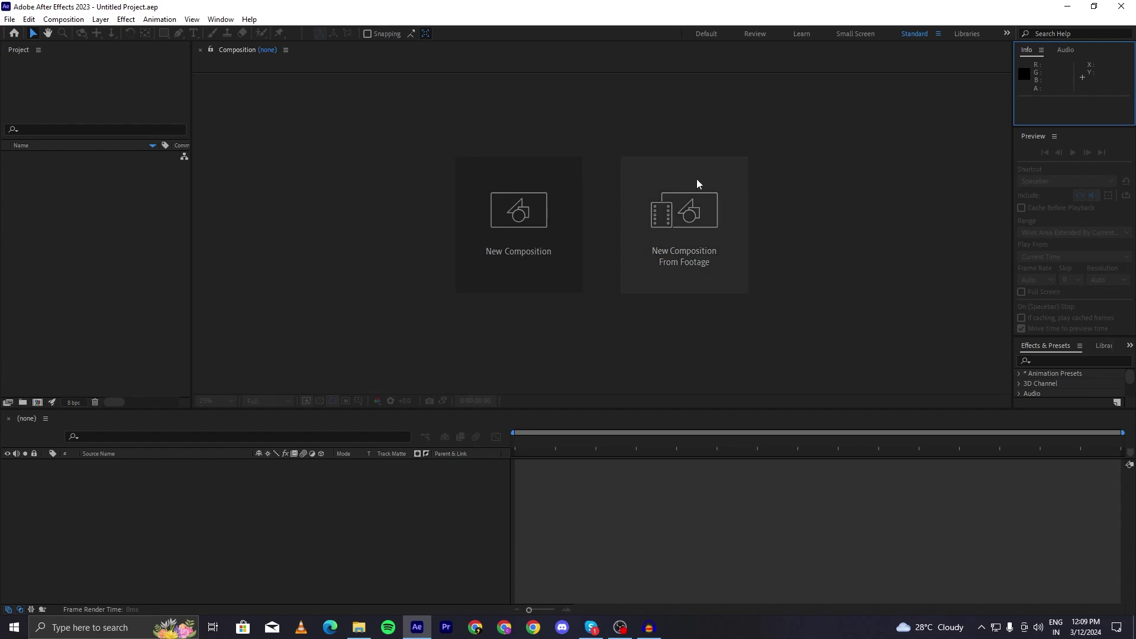
{"action": "left_click", "coordinate": [670, 236]}
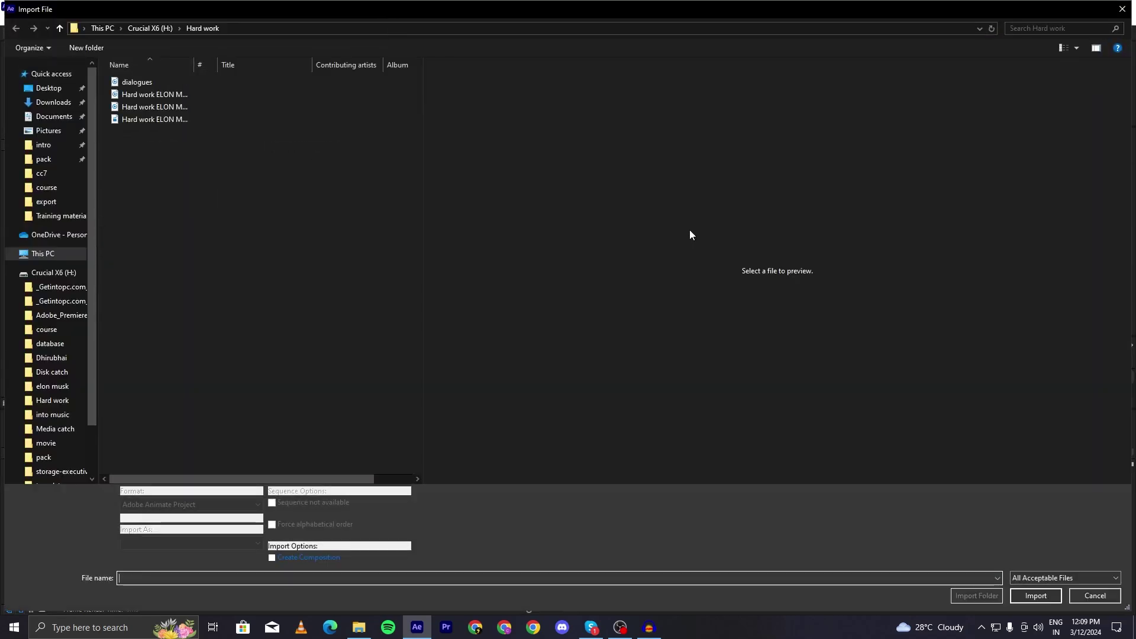
{"action": "left_click", "coordinate": [1122, 9]}
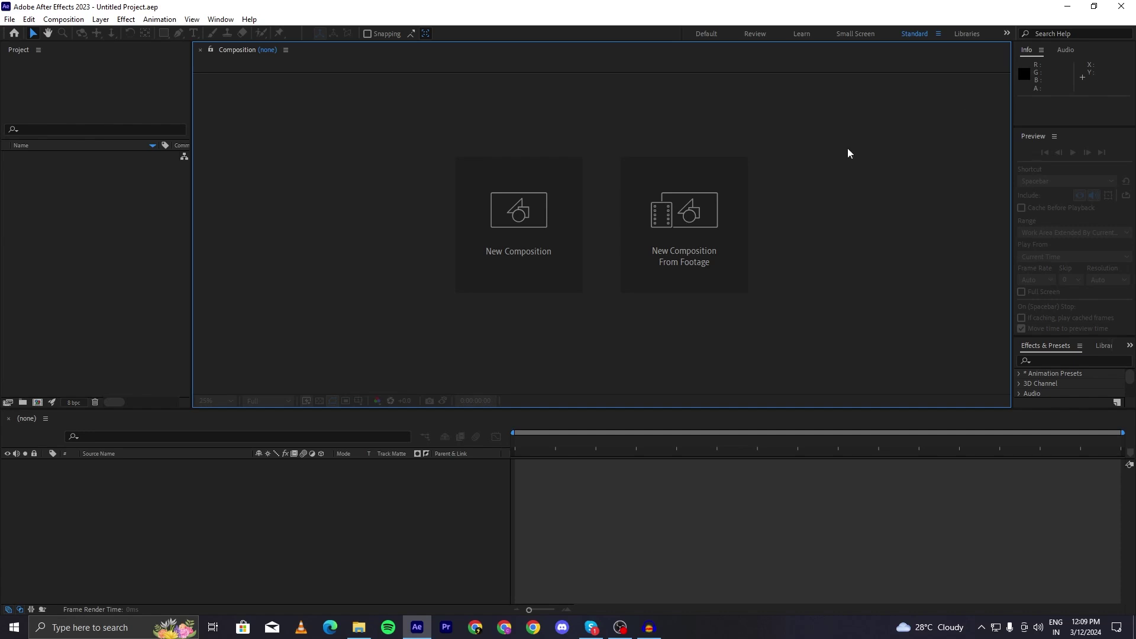
- Create a new composition and keep the HD 1920x1080 29.97 fps preset
{"action": "left_click", "coordinate": [526, 244]}
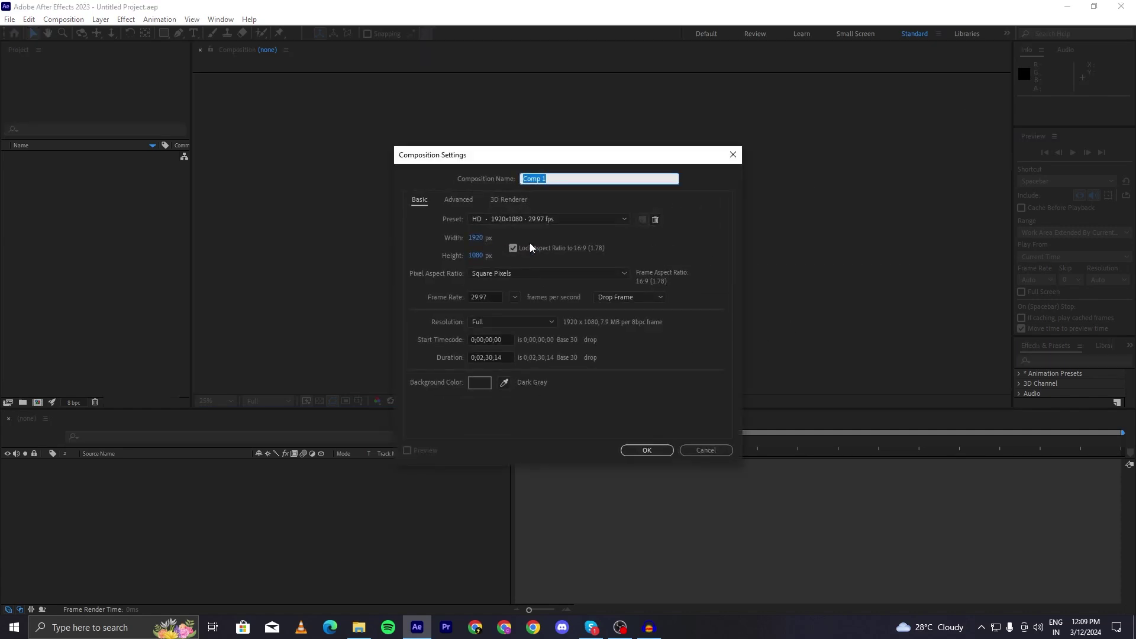
{"action": "left_click_drag", "start_coordinate": [556, 162], "coordinate": [559, 135]}
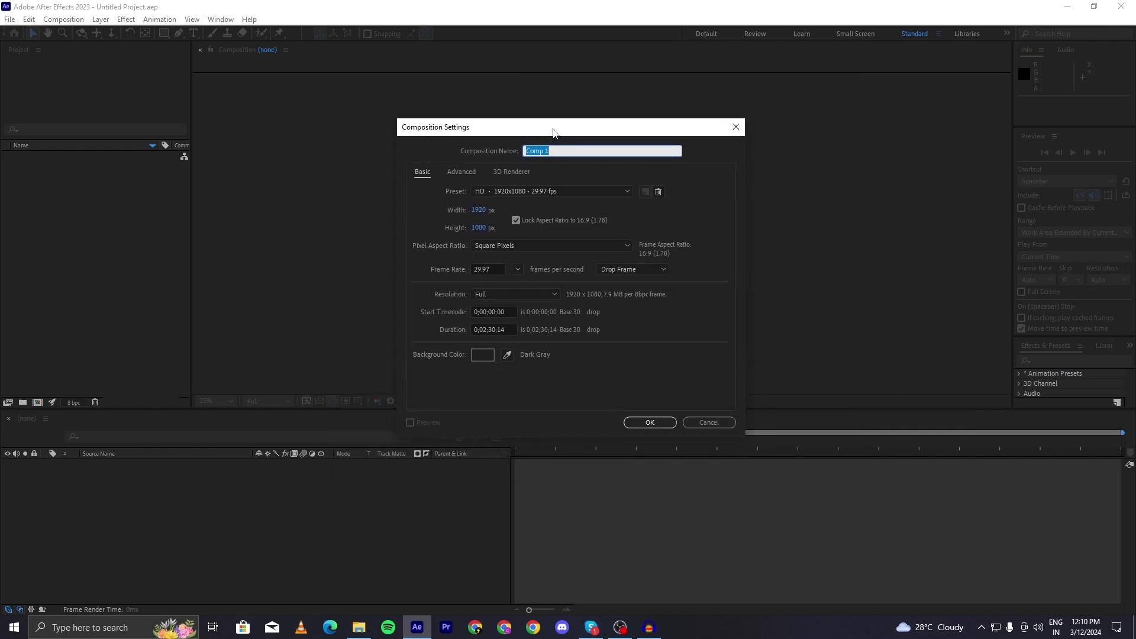
{"action": "left_click", "coordinate": [536, 189]}
{"action": "left_click", "coordinate": [536, 189]}
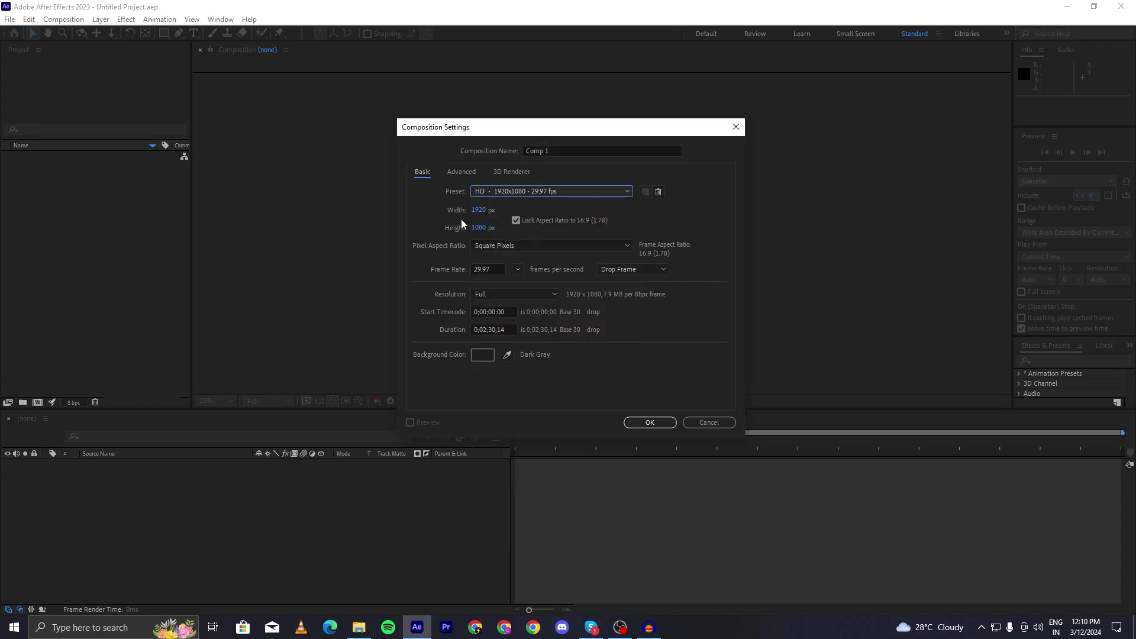
{"action": "left_click", "coordinate": [485, 191]}
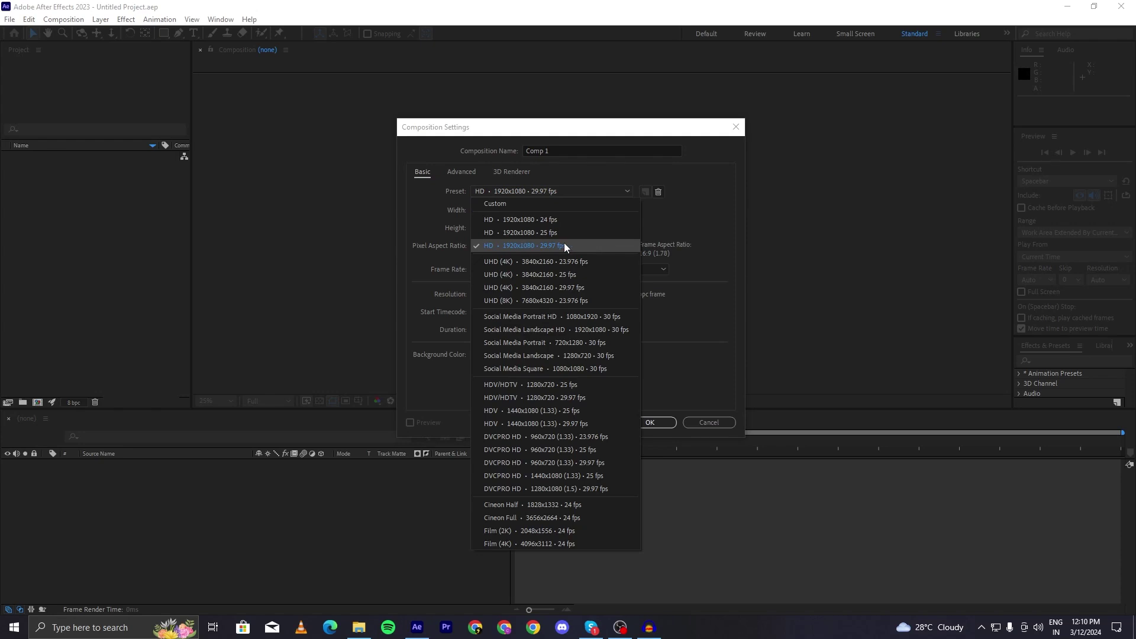
{"action": "left_click", "coordinate": [538, 187]}
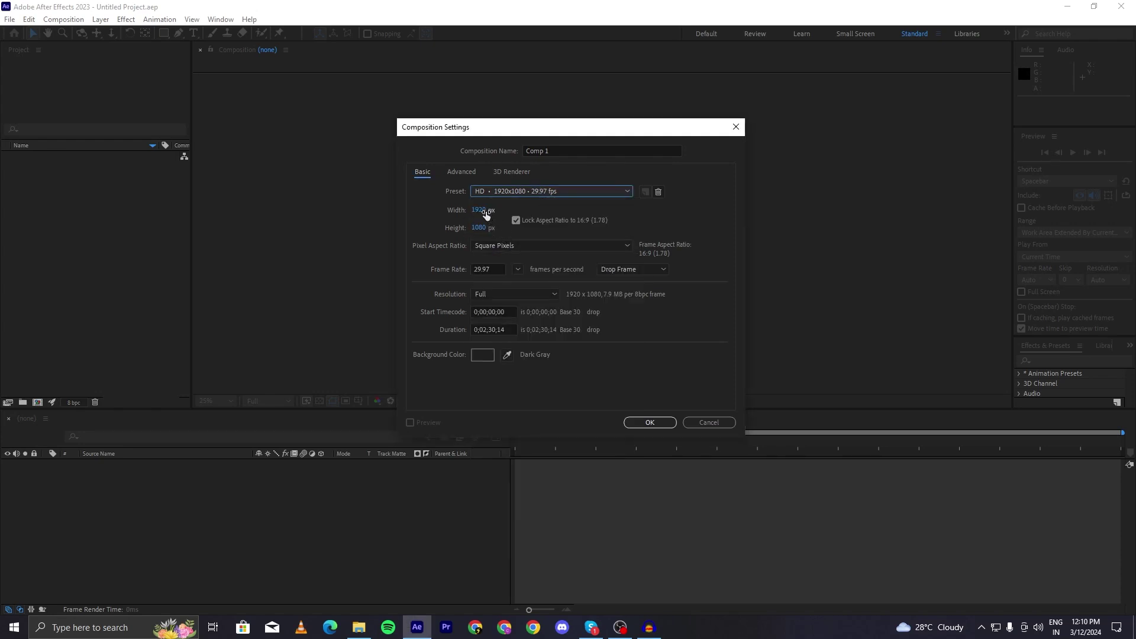
- Set the composition width back to 1920 after trying other values
{"action": "left_click_drag", "start_coordinate": [487, 216], "coordinate": [506, 214]}
{"action": "left_click", "coordinate": [484, 208]}
{"action": "key", "text": "BackSpace"}
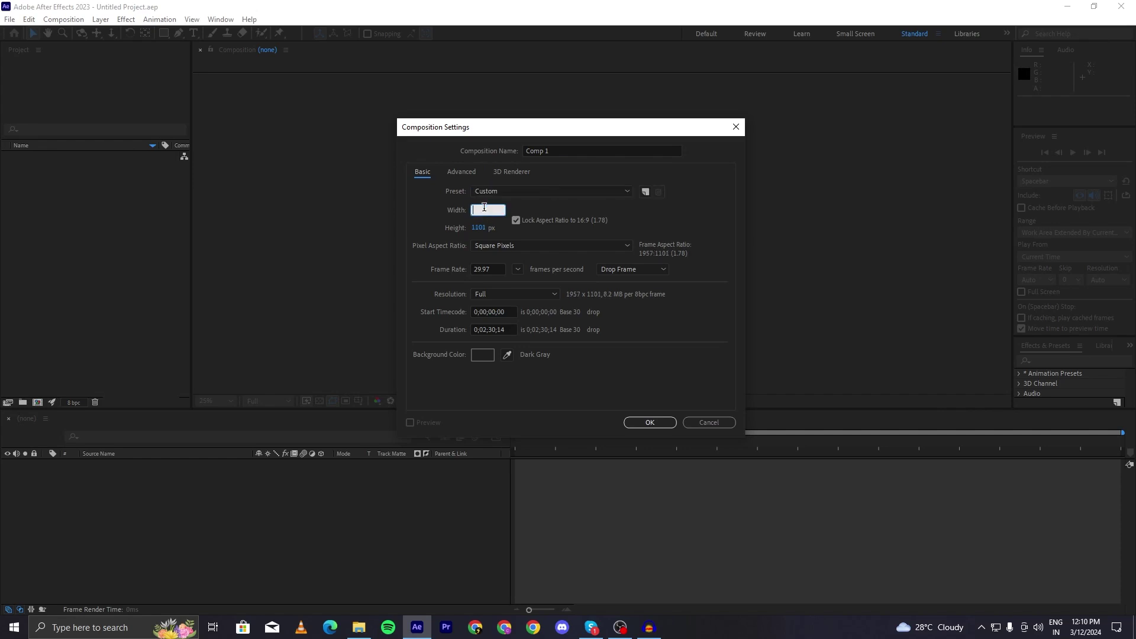
{"action": "key", "text": "BackSpace"}
{"action": "key", "text": "BackSpace"}
{"action": "type", "text": "1920"}
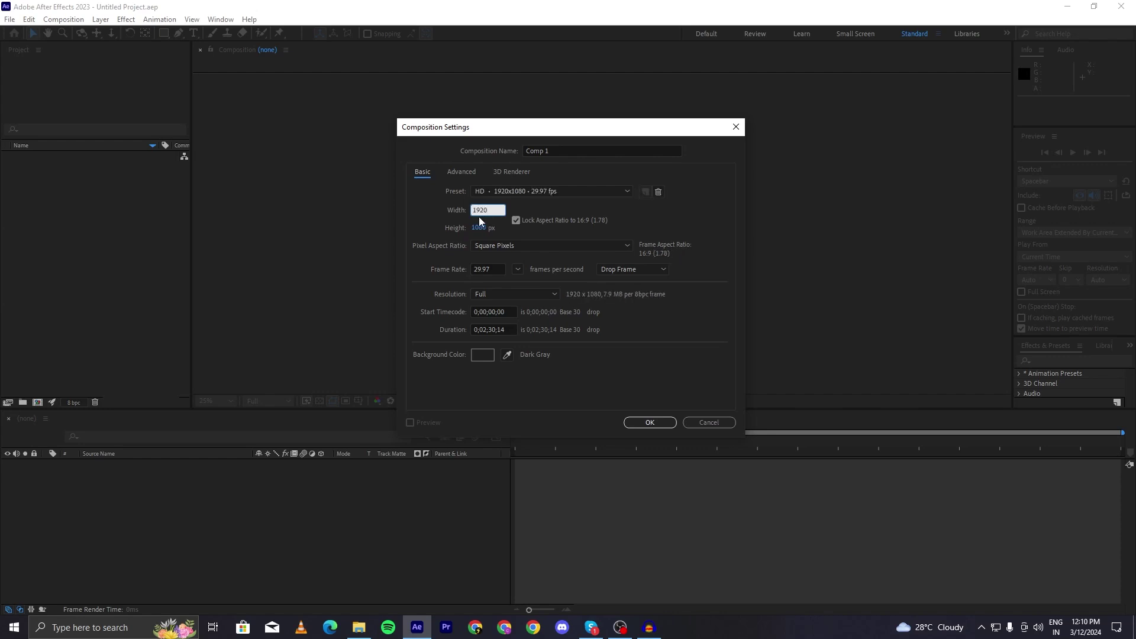
{"action": "double_click", "coordinate": [483, 211]}
{"action": "type", "text": "1440"}
{"action": "key", "text": "BackSpace"}
{"action": "key", "text": "BackSpace"}
{"action": "key", "text": "BackSpace"}
{"action": "key", "text": "BackSpace"}
{"action": "type", "text": "1920"}
{"action": "left_click", "coordinate": [555, 224]}
- Keep Square Pixels and set the frame rate to 30 fps
{"action": "left_click", "coordinate": [512, 245]}
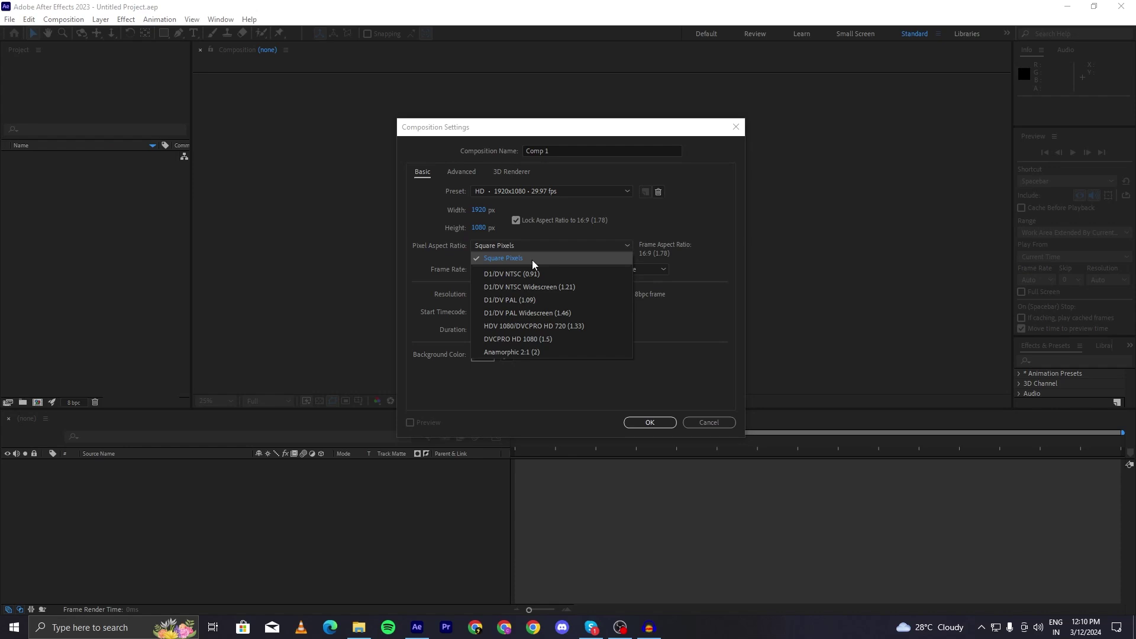
{"action": "left_click", "coordinate": [533, 261]}
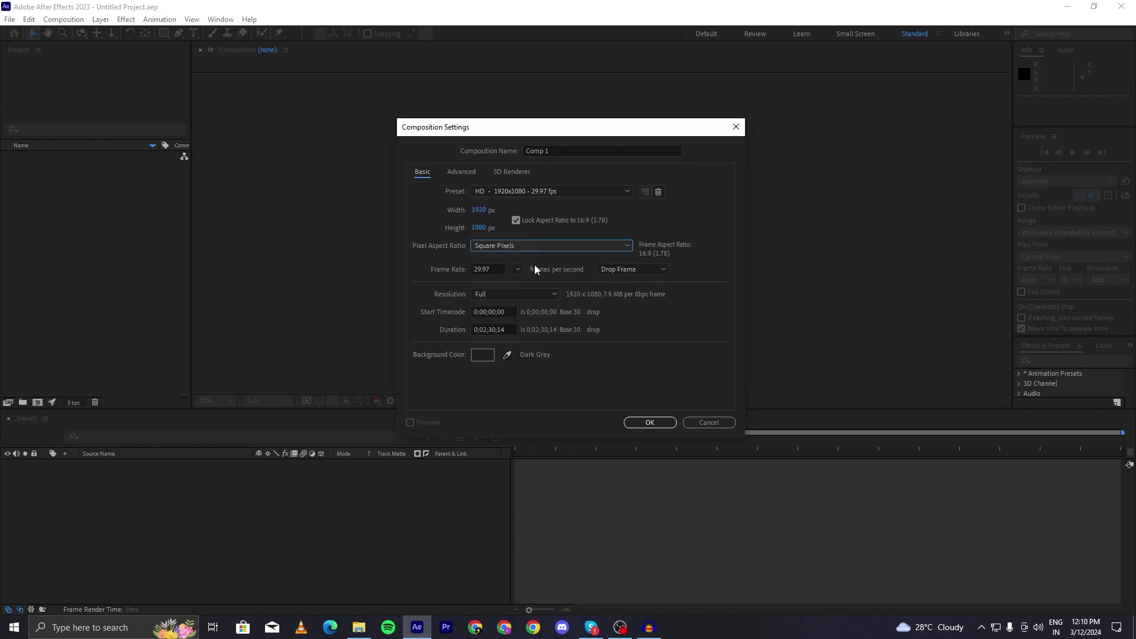
{"action": "left_click", "coordinate": [495, 267]}
{"action": "type", "text": "30"}
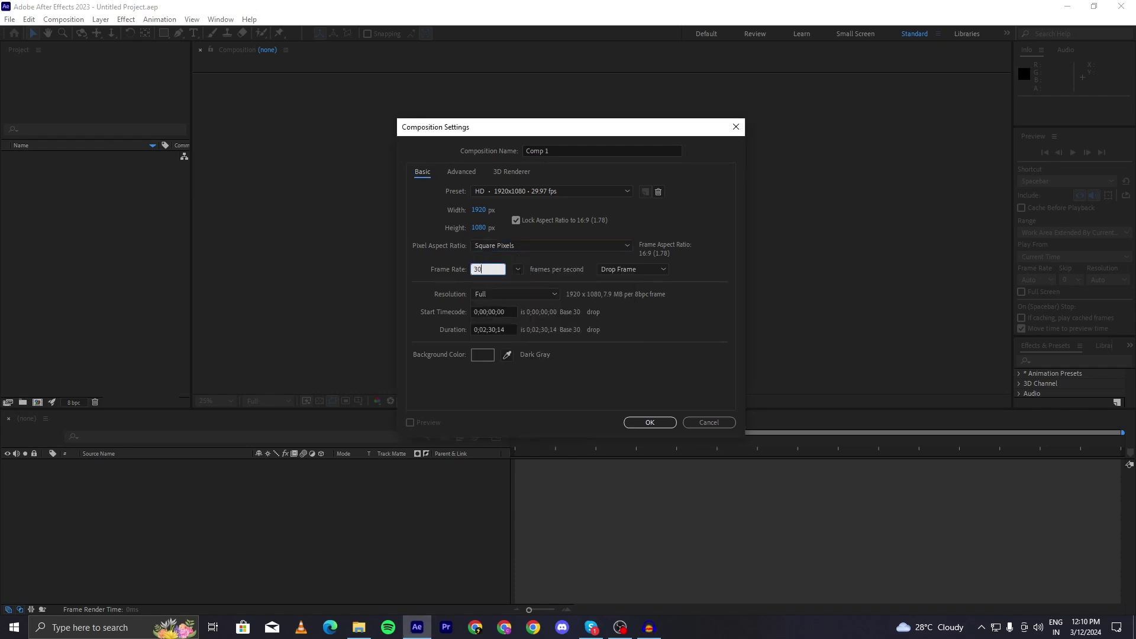
{"action": "left_click", "coordinate": [560, 277]}
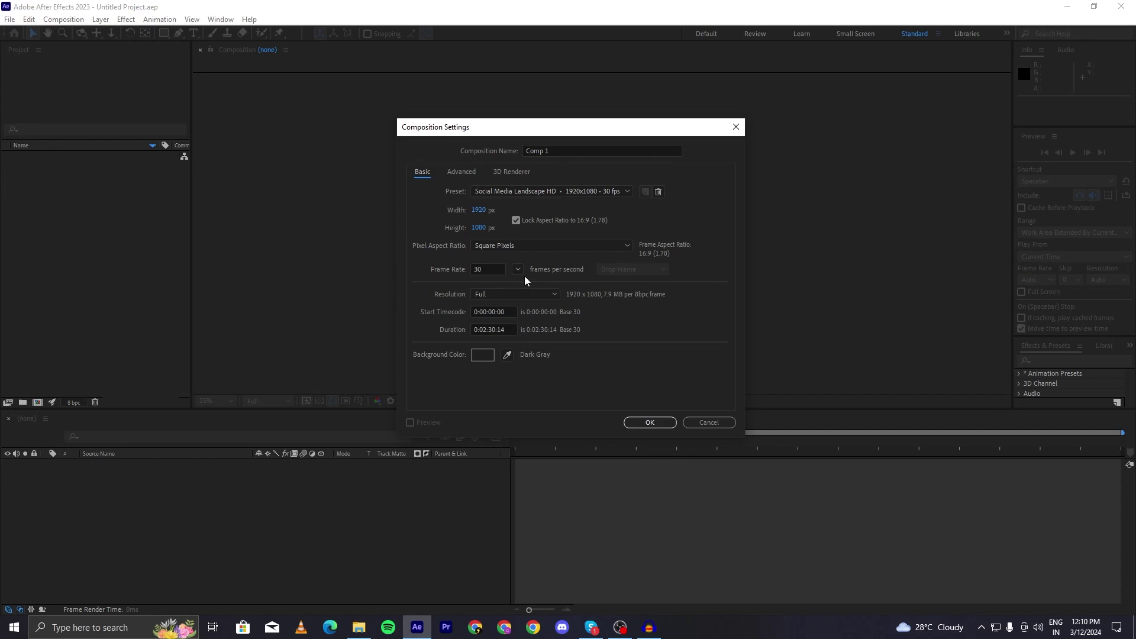
{"action": "left_click", "coordinate": [487, 270]}
{"action": "left_click", "coordinate": [552, 276]}
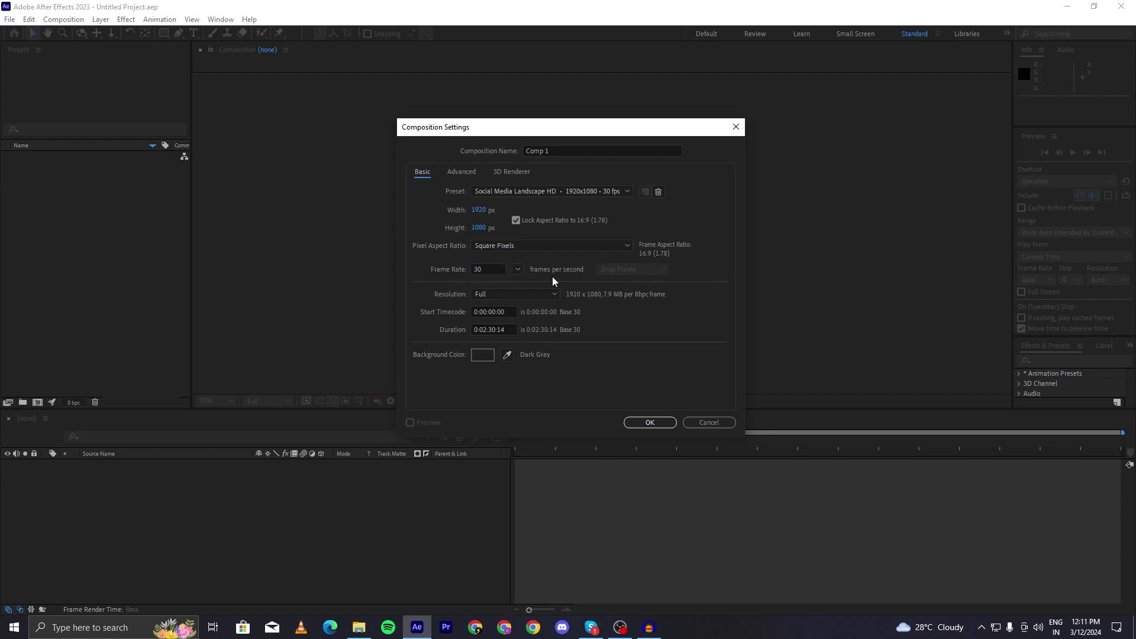
- Keep Full resolution and change the duration from 0:02:30:14 to 0:04:30:14
{"action": "left_click", "coordinate": [492, 297]}
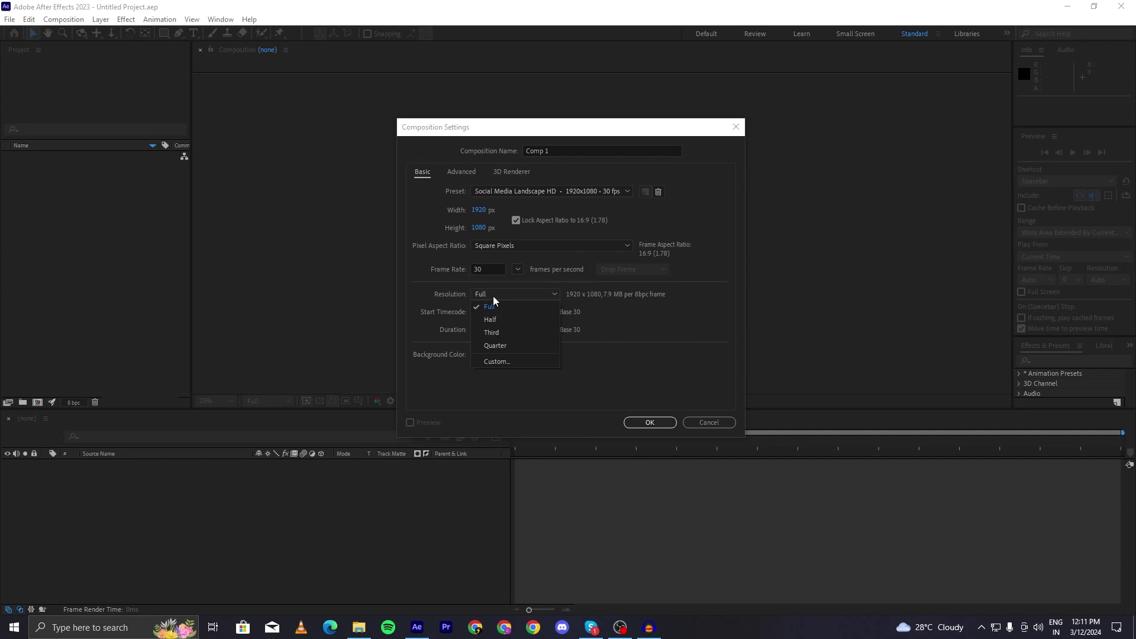
{"action": "left_click", "coordinate": [493, 295]}
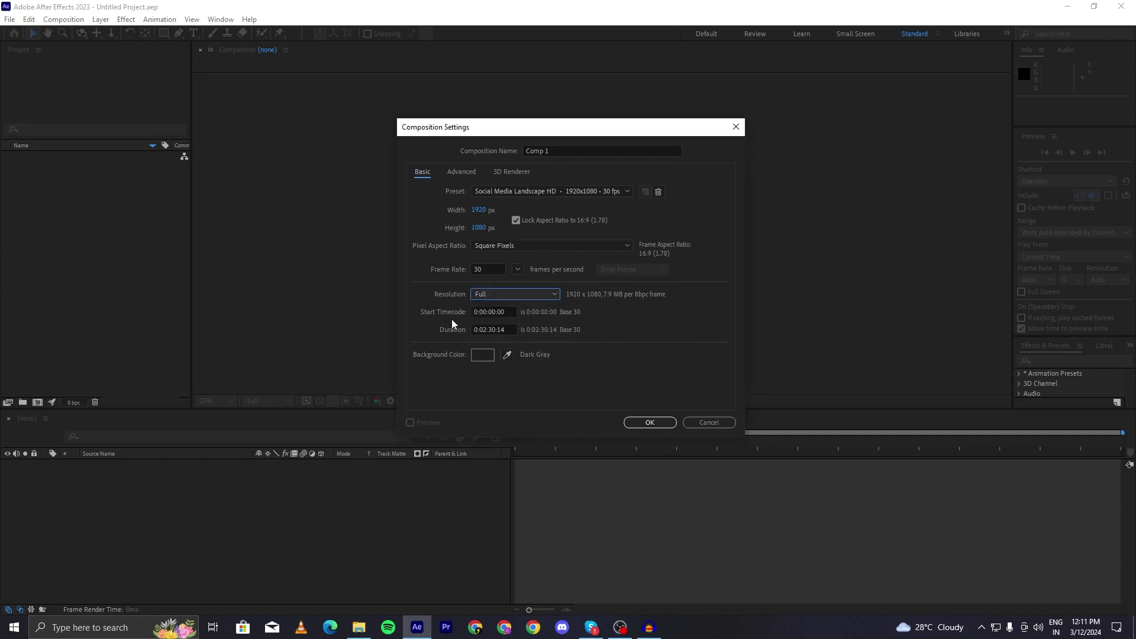
{"action": "left_click", "coordinate": [498, 329]}
{"action": "double_click", "coordinate": [499, 329]}
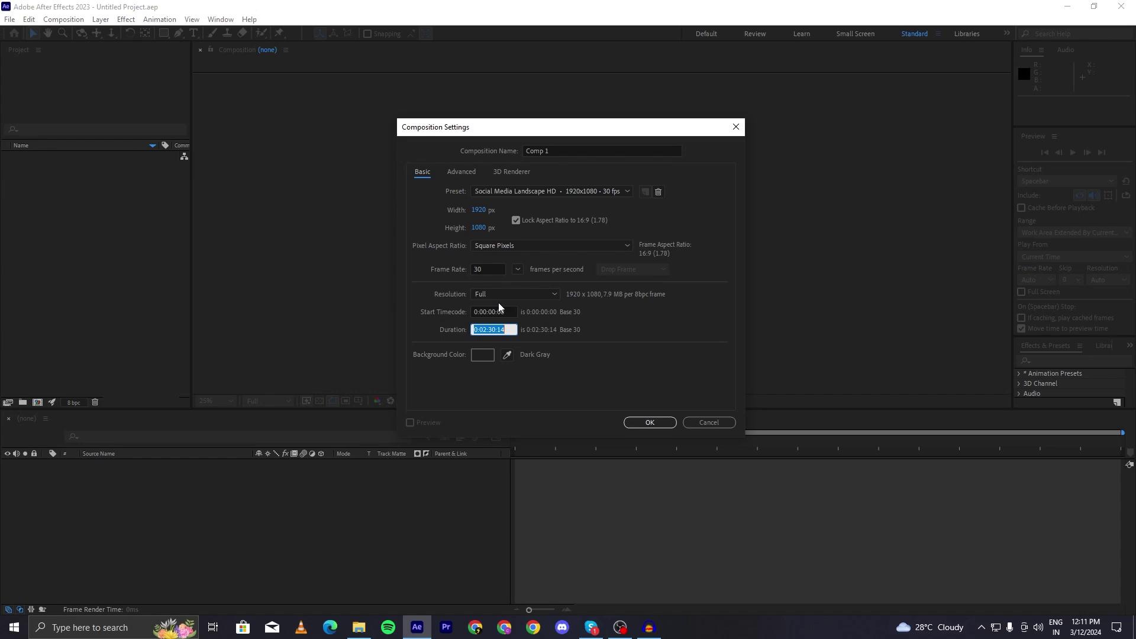
{"action": "left_click", "coordinate": [556, 321]}
{"action": "left_click", "coordinate": [487, 330]}
{"action": "key", "text": "BackSpace"}
{"action": "type", "text": "4"}
{"action": "left_click", "coordinate": [489, 354]}
- Confirm Comp 1's settings, scrub the playhead toward the end, and deselect Comp 1
{"action": "left_click", "coordinate": [656, 423]}
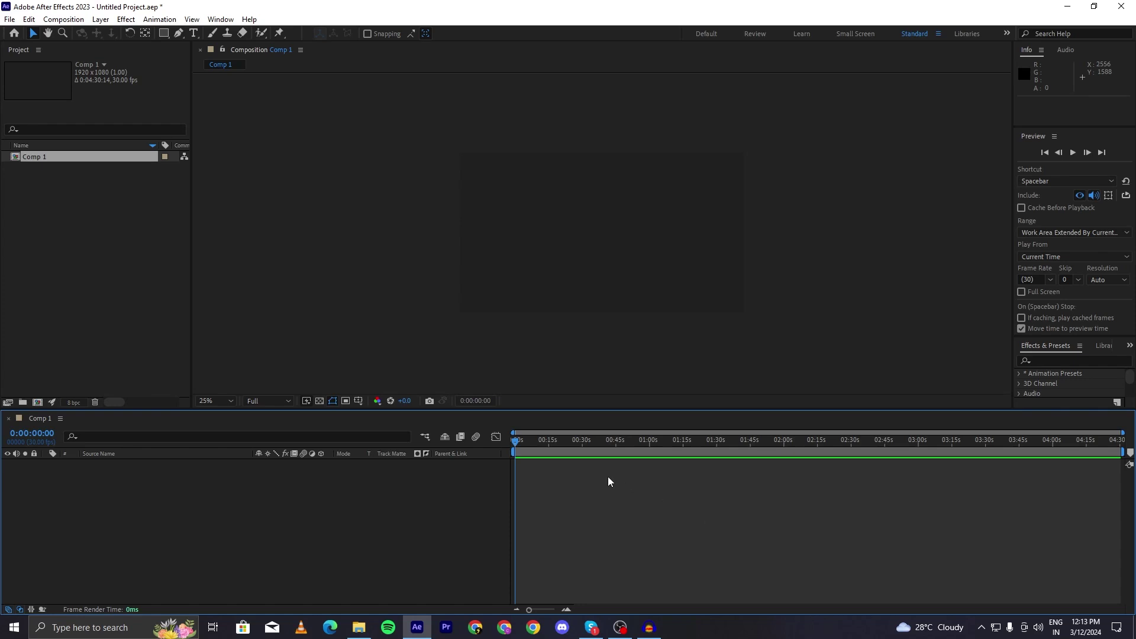
{"action": "left_click", "coordinate": [534, 443]}
{"action": "left_click_drag", "start_coordinate": [534, 442], "coordinate": [1127, 442]}
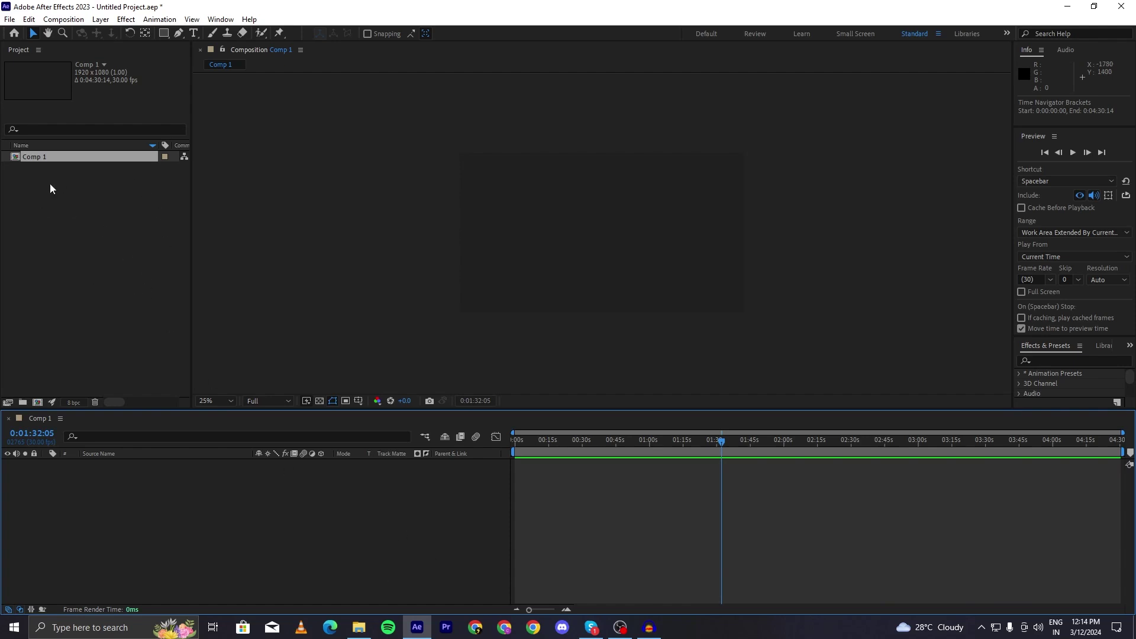
{"action": "left_click", "coordinate": [94, 187]}
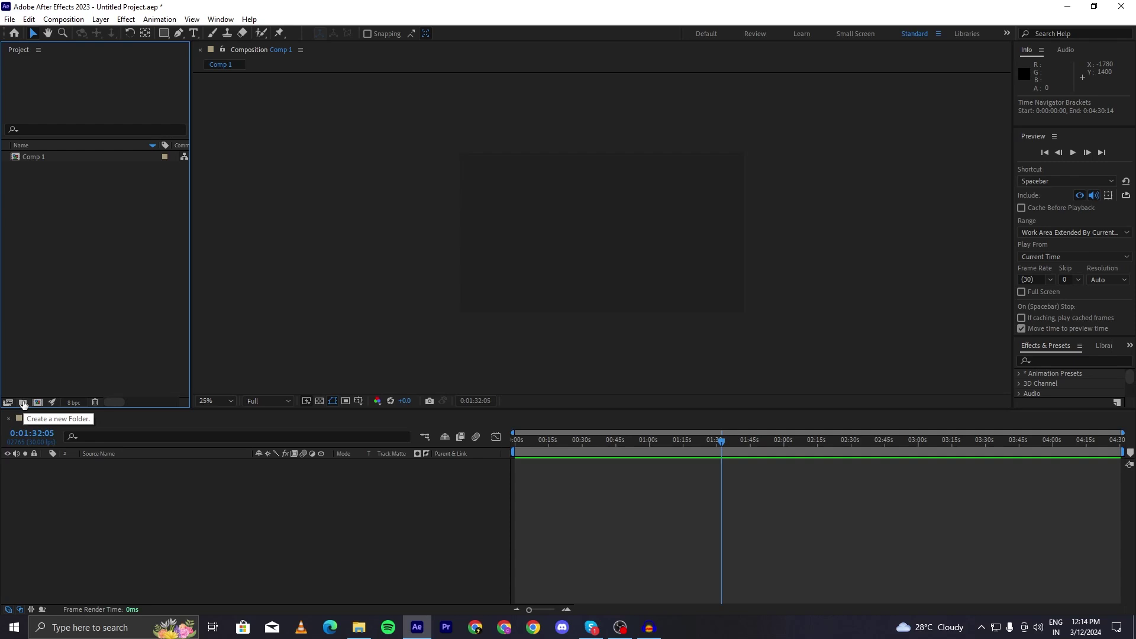
{"action": "left_click", "coordinate": [23, 403]}
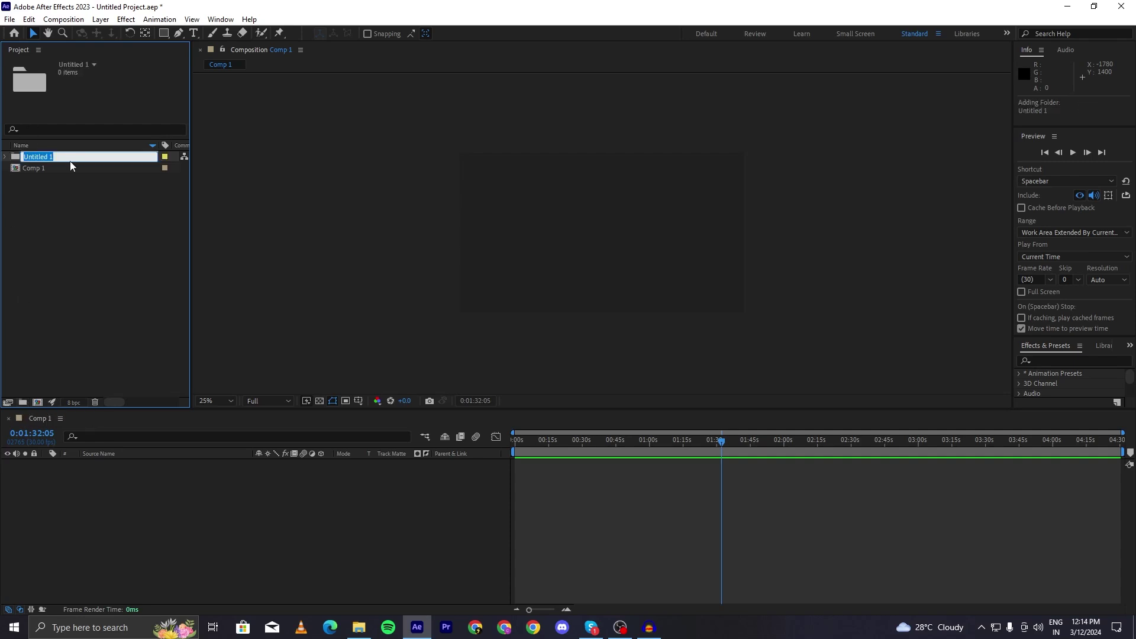
{"action": "type", "text": "music"}
{"action": "key", "text": "Return"}
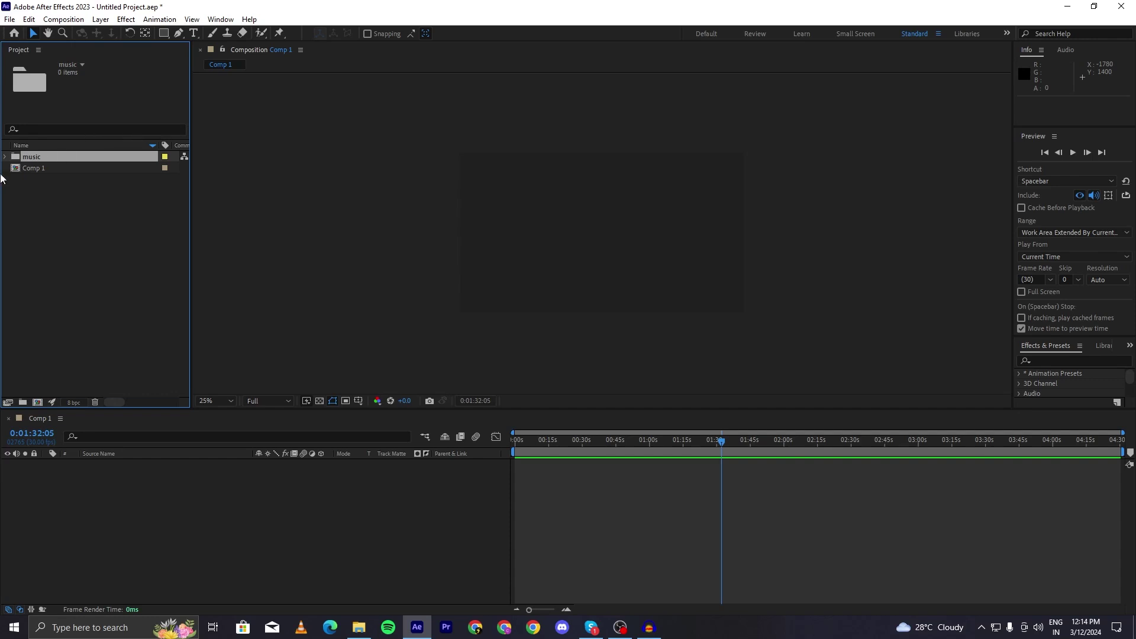
{"action": "left_click", "coordinate": [5, 156]}
{"action": "left_click", "coordinate": [23, 402]}
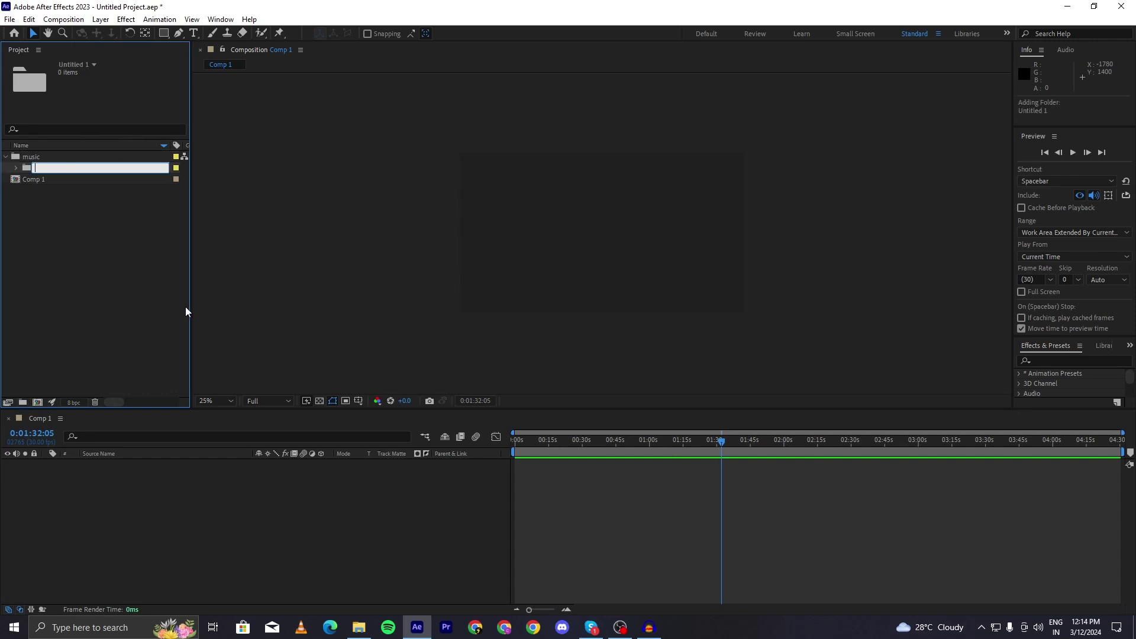
{"action": "key", "text": "Escape"}
{"action": "left_click", "coordinate": [63, 172]}
{"action": "key", "text": "Delete"}
{"action": "key", "text": "Delete"}
{"action": "left_click", "coordinate": [554, 456]}
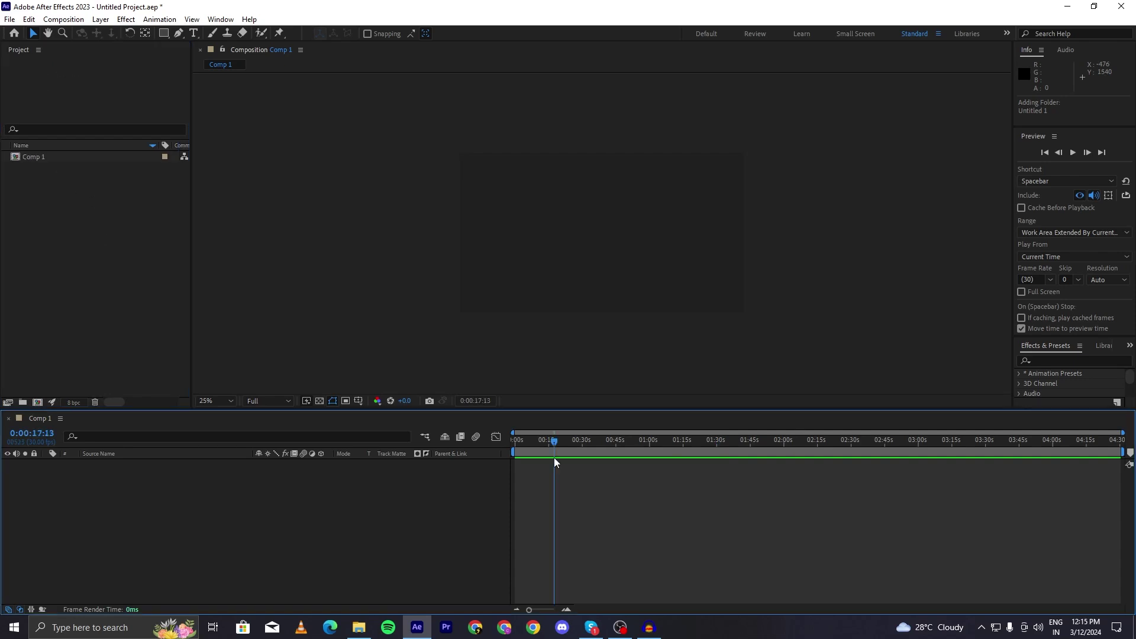
- Move the current time to 0:04:29:12 and reopen Comp 1's settings with Ctrl+K
{"action": "left_click_drag", "start_coordinate": [554, 460], "coordinate": [1115, 454]}
{"action": "left_click_drag", "start_coordinate": [1084, 446], "coordinate": [1121, 445]}
{"action": "key", "text": "ctrl+k"}
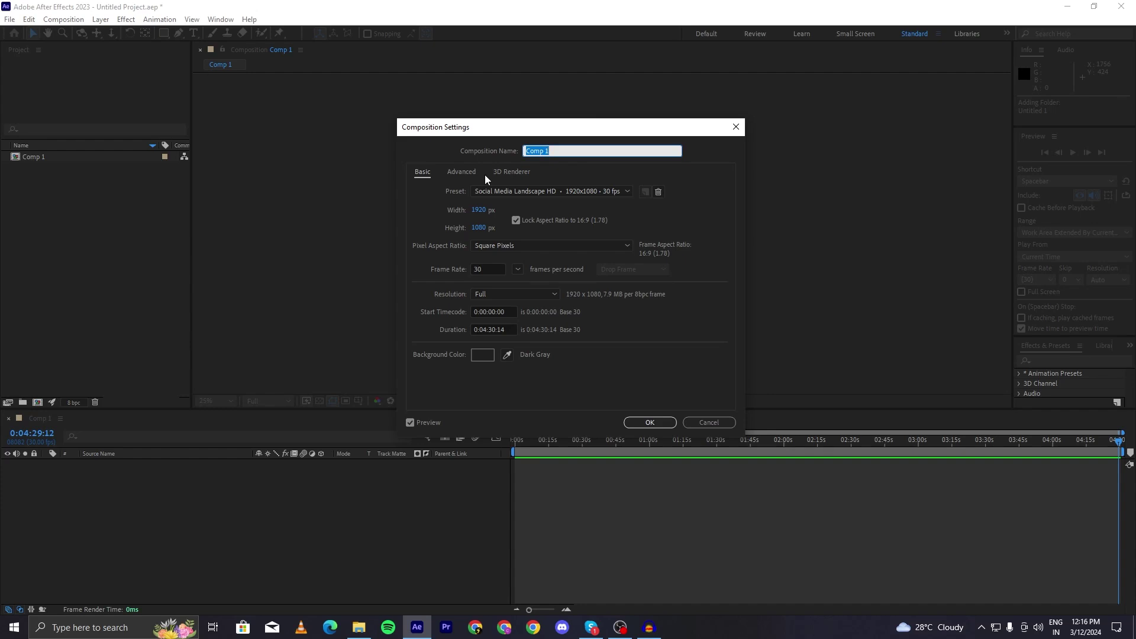
- Reopen Composition Settings from the Composition menu and rename the comp to 'test'
{"action": "left_click", "coordinate": [697, 426]}
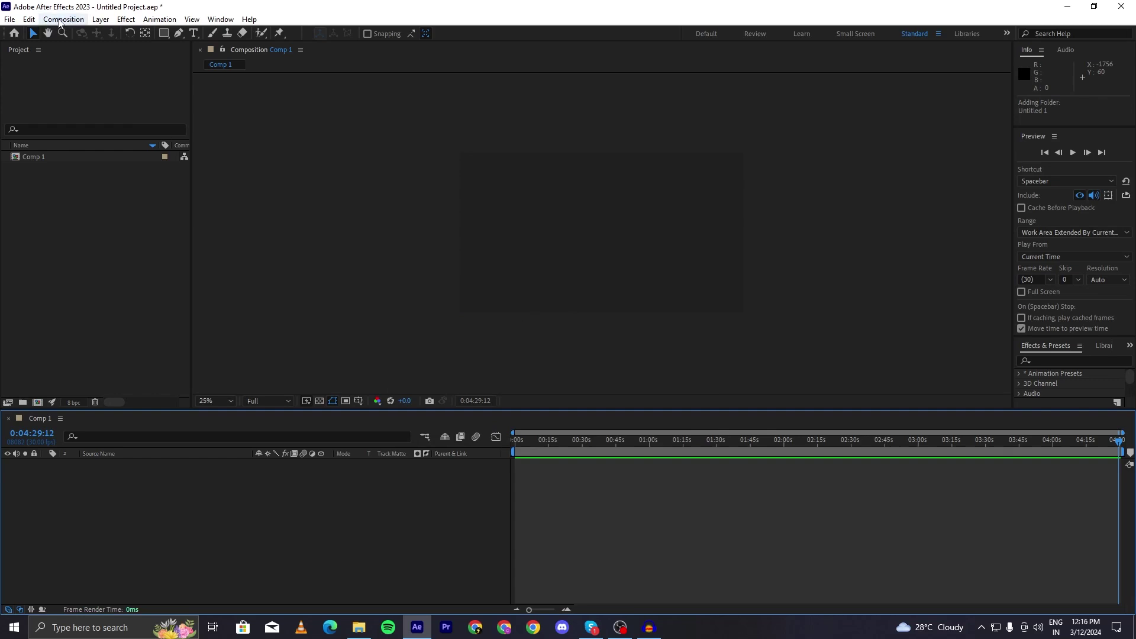
{"action": "left_click", "coordinate": [60, 21]}
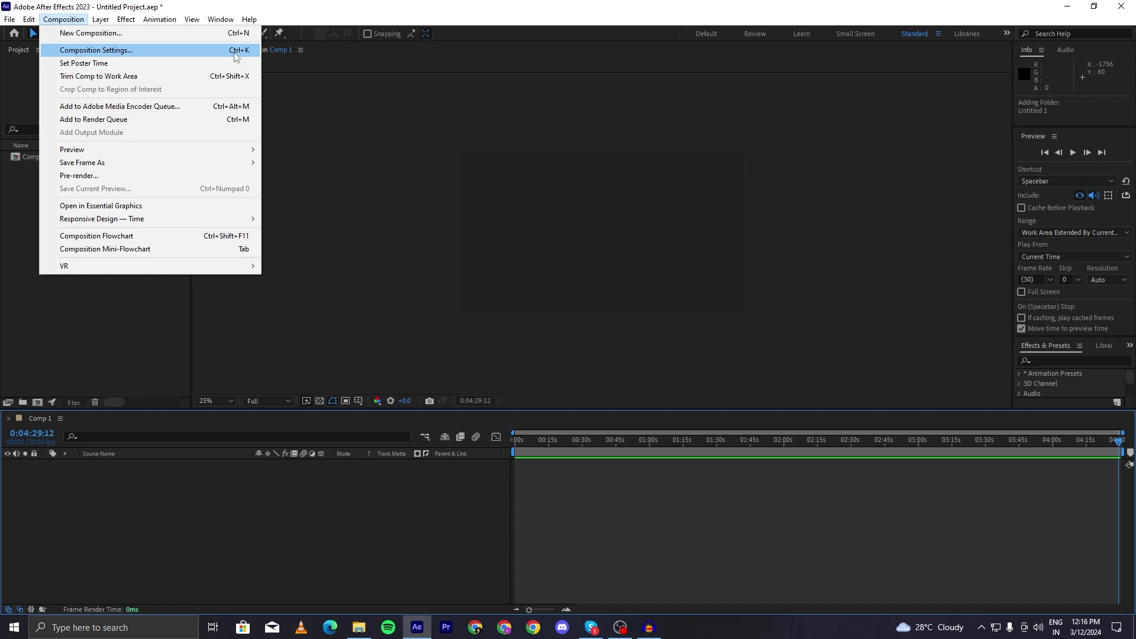
{"action": "left_click", "coordinate": [92, 52]}
{"action": "left_click_drag", "start_coordinate": [699, 136], "coordinate": [746, 141]}
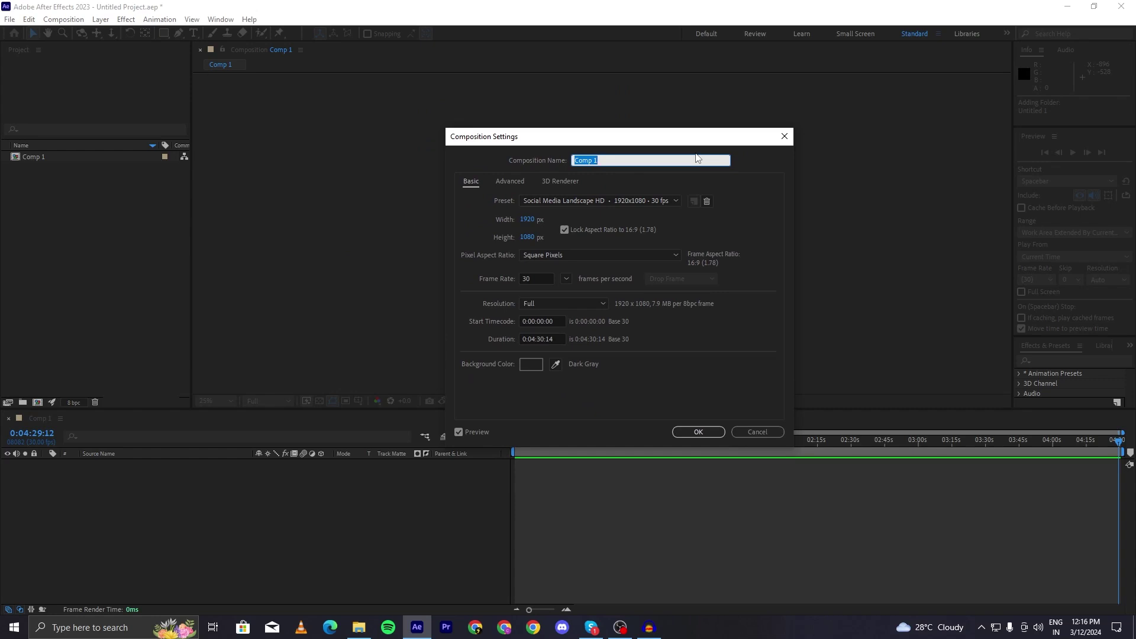
{"action": "key", "text": "BackSpace"}
{"action": "type", "text": "tees"}
{"action": "key", "text": "BackSpace"}
{"action": "key", "text": "BackSpace"}
{"action": "type", "text": "st"}
{"action": "left_click", "coordinate": [693, 230]}
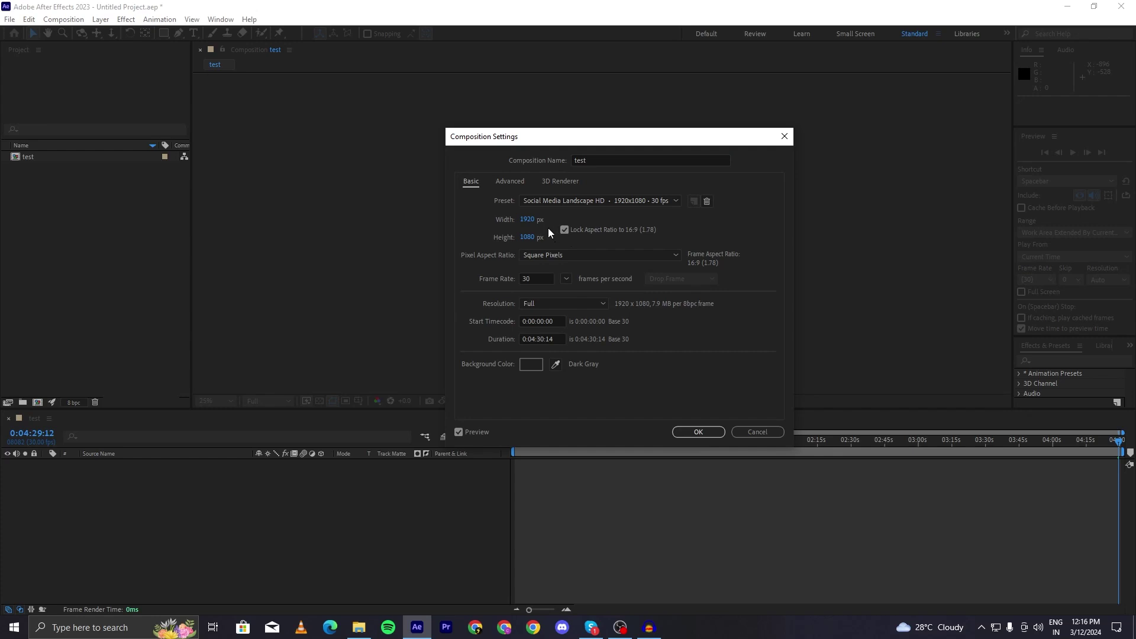
- Set the frame to 3413x1920 and the duration to 0:00:30:00, then apply
{"action": "left_click", "coordinate": [529, 221]}
{"action": "type", "text": "1080"}
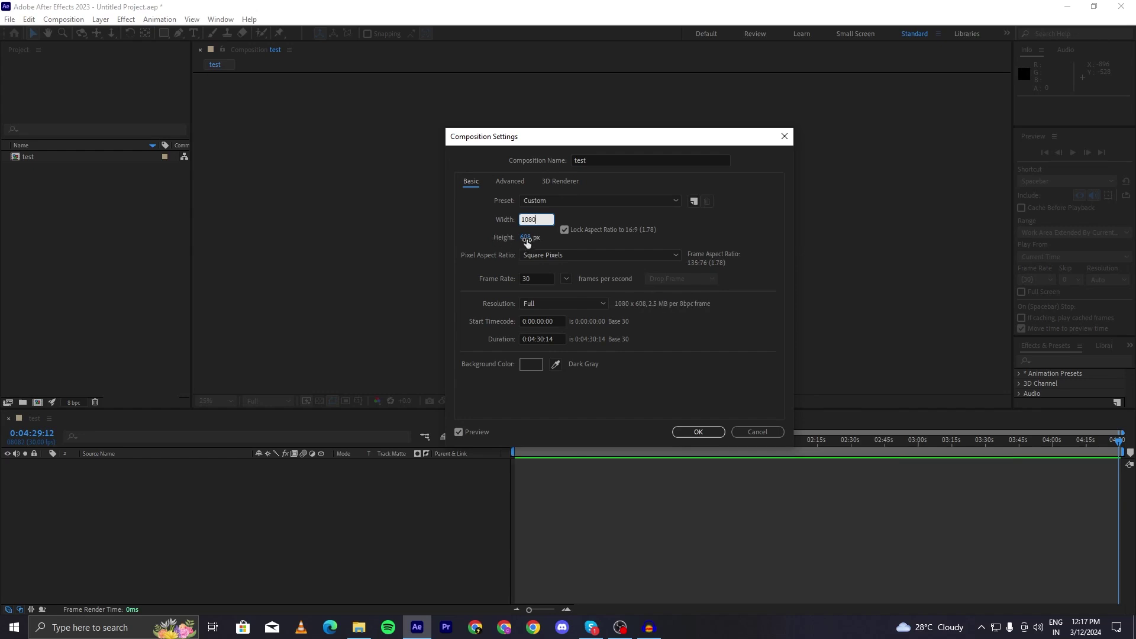
{"action": "type", "text": "1"}
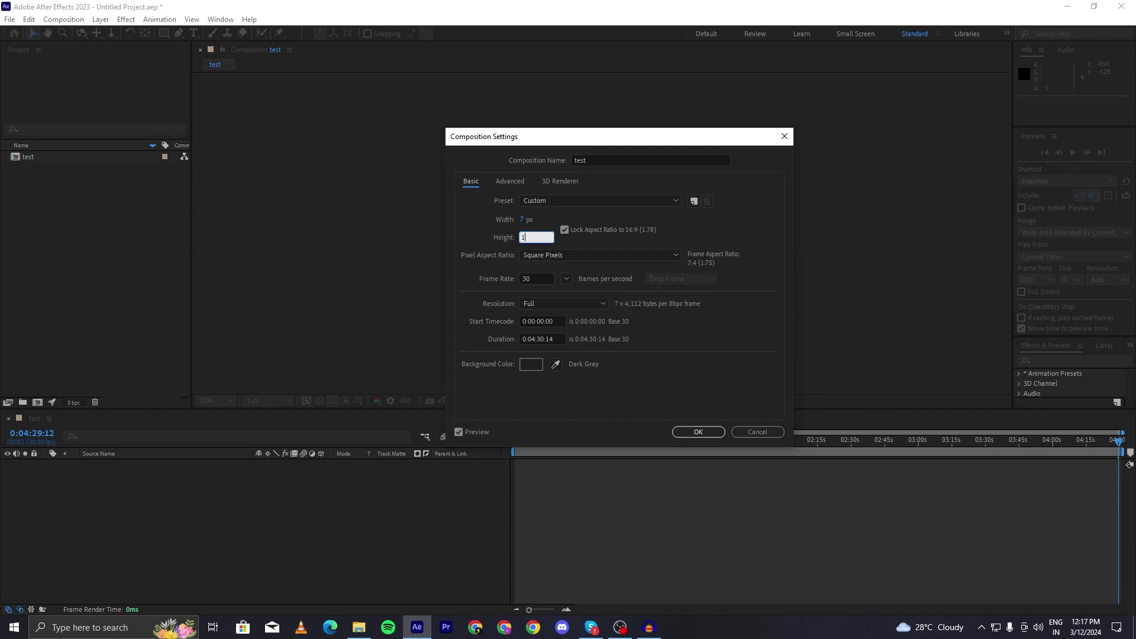
{"action": "type", "text": "920"}
{"action": "left_click", "coordinate": [531, 347]}
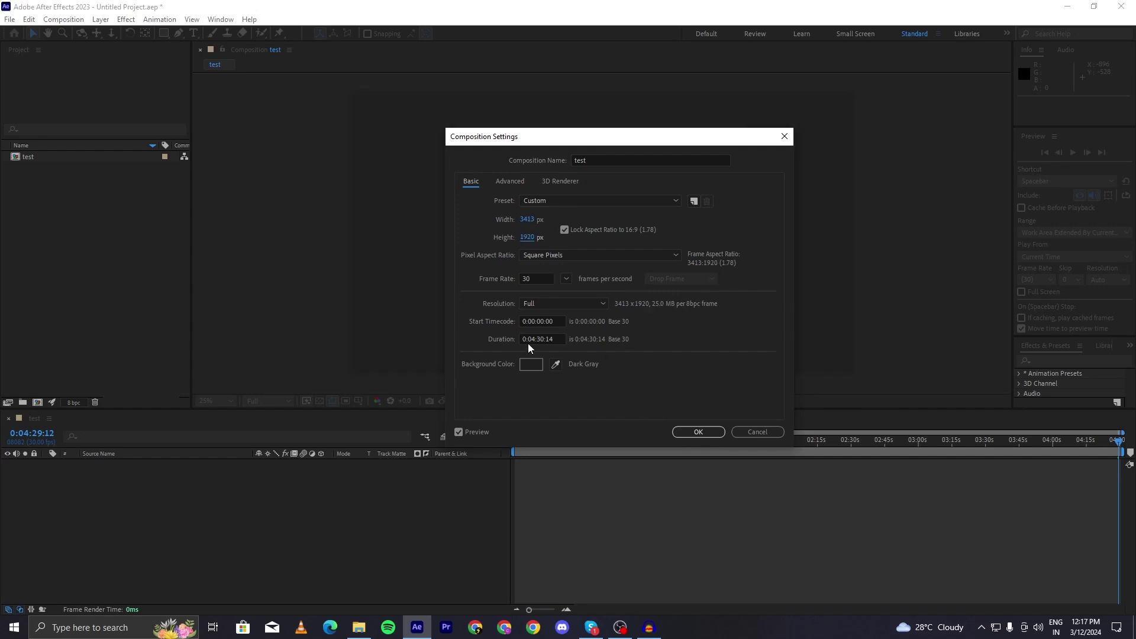
{"action": "left_click", "coordinate": [536, 340]}
{"action": "key", "text": "BackSpace"}
{"action": "type", "text": ":"}
{"action": "key", "text": "Left"}
{"action": "key", "text": "BackSpace"}
{"action": "type", "text": "0"}
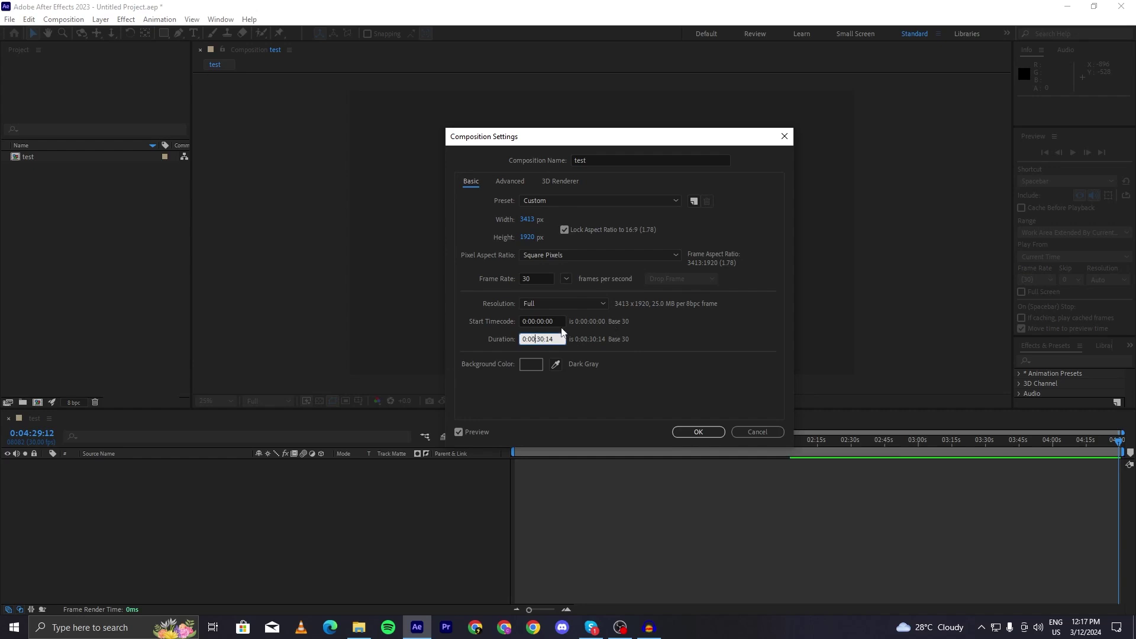
{"action": "key", "text": "BackSpace"}
{"action": "key", "text": "BackSpace"}
{"action": "type", "text": "00"}
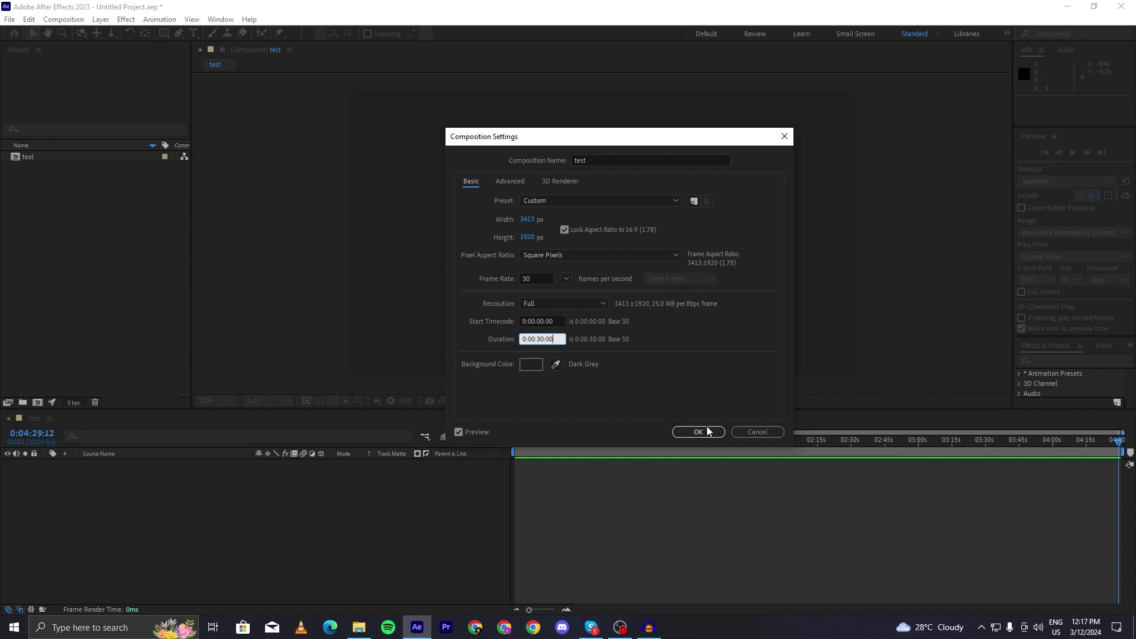
{"action": "left_click", "coordinate": [693, 432]}
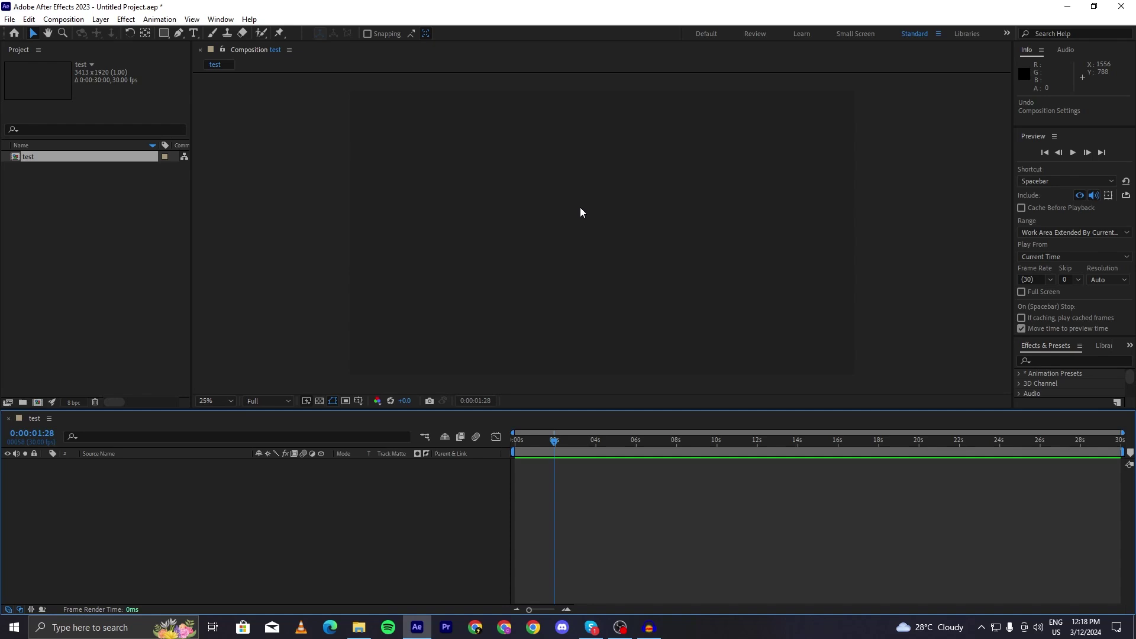
- Zoom the viewer out, scrub to the last frame, and reopen the test comp's settings
{"action": "key", "text": "comma"}
{"action": "key", "text": "comma"}
{"action": "left_click", "coordinate": [1036, 441]}
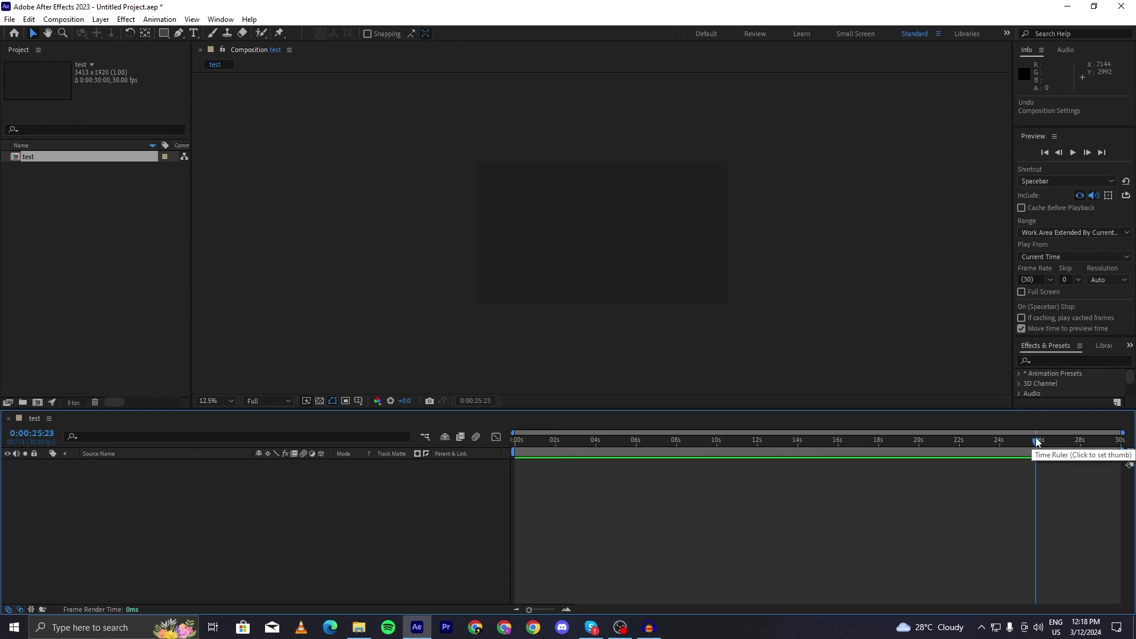
{"action": "left_click_drag", "start_coordinate": [1040, 441], "coordinate": [1066, 441]}
{"action": "left_click_drag", "start_coordinate": [989, 453], "coordinate": [1117, 460]}
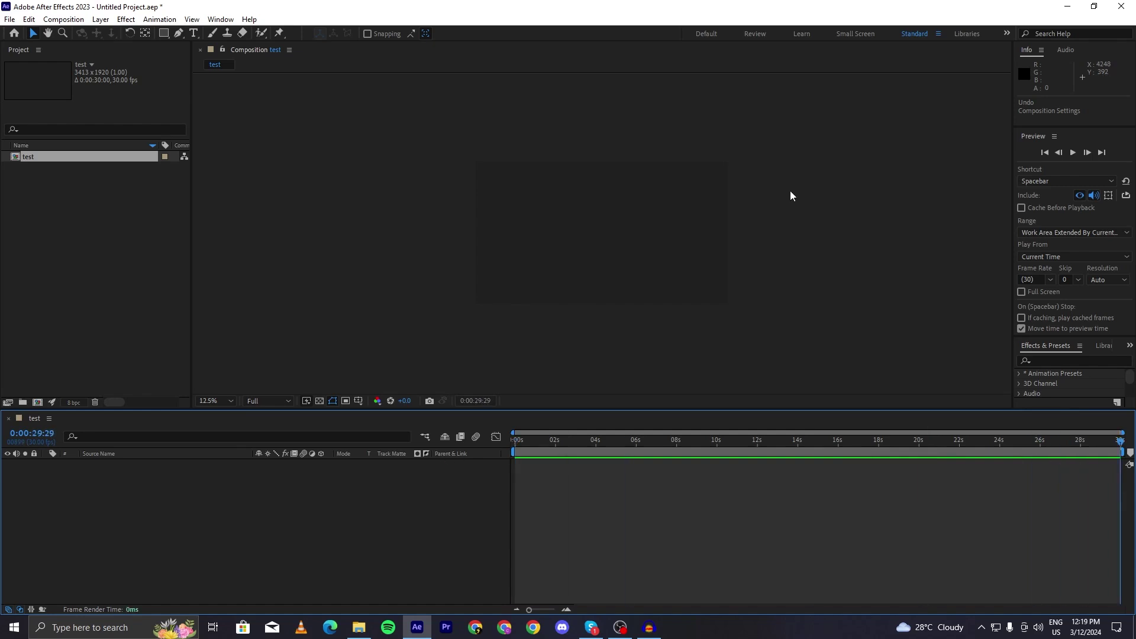
{"action": "key", "text": "ctrl+k"}
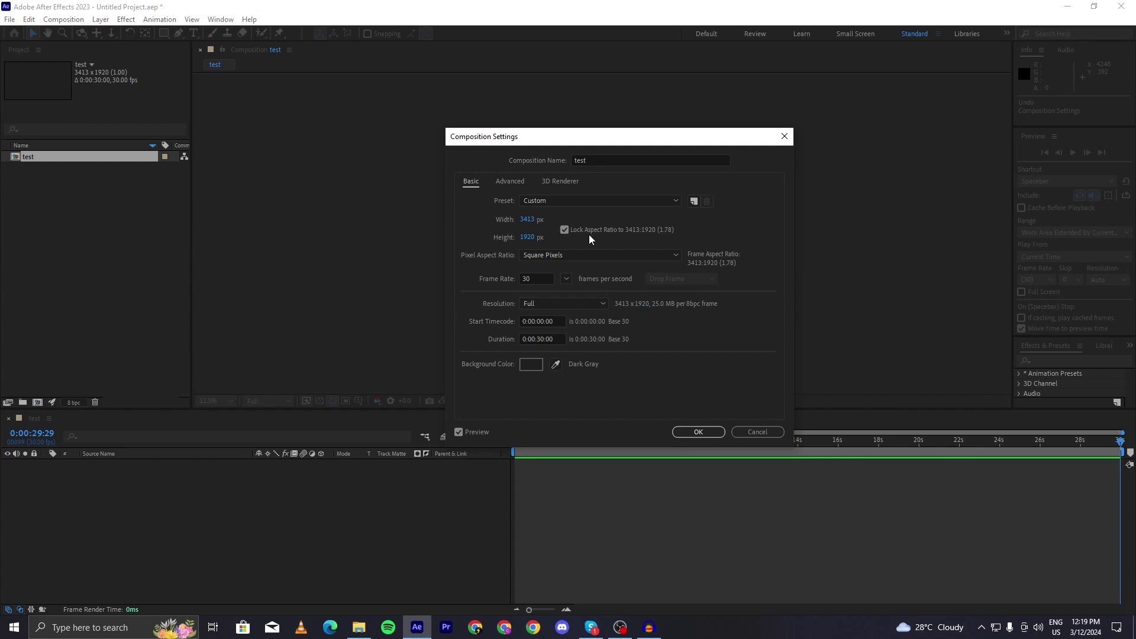
- Scrub the frame width and height and toggle the aspect ratio lock off and on
{"action": "left_click_drag", "start_coordinate": [535, 238], "coordinate": [612, 239]}
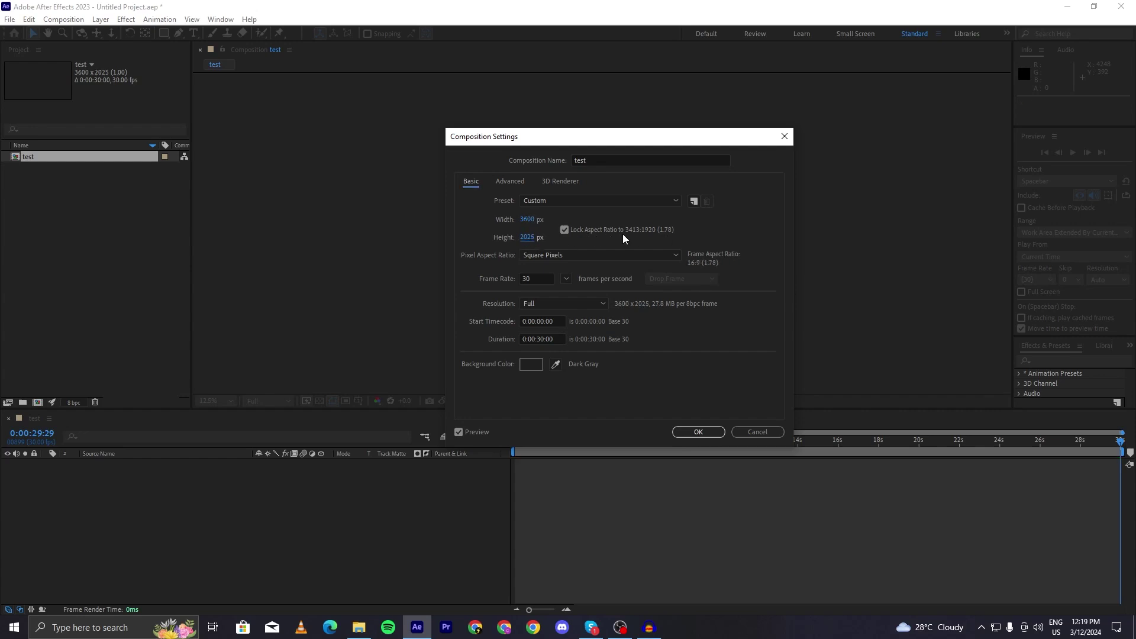
{"action": "left_click_drag", "start_coordinate": [527, 219], "coordinate": [543, 219]}
{"action": "left_click_drag", "start_coordinate": [531, 237], "coordinate": [627, 236]}
{"action": "left_click", "coordinate": [565, 230]}
{"action": "left_click", "coordinate": [565, 230]}
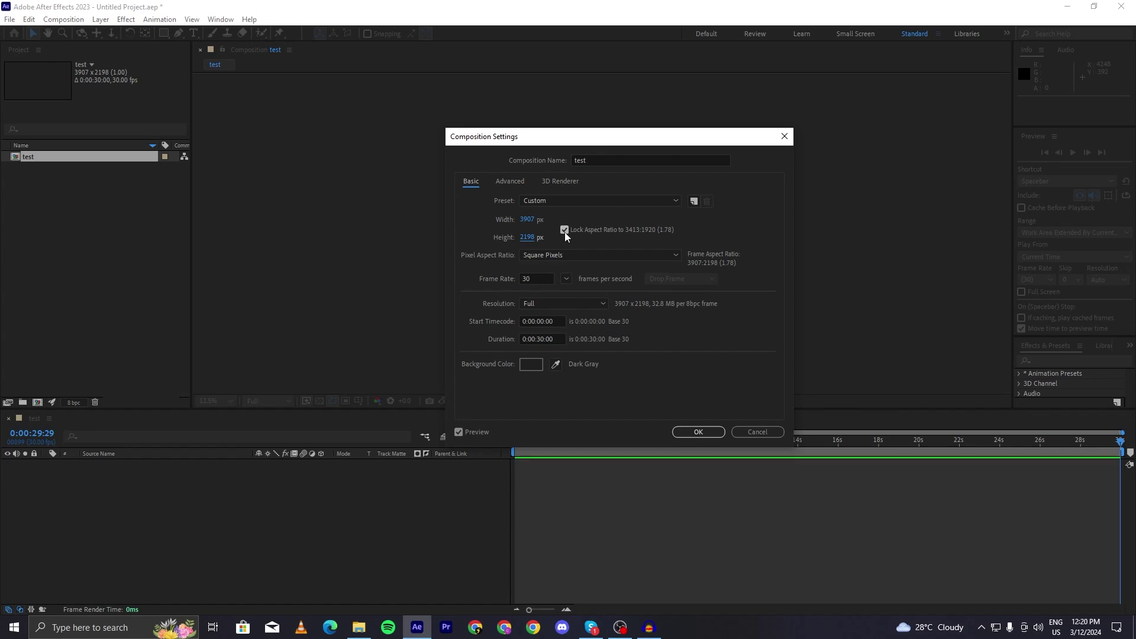
- Enter width 1080 and height 1920 and apply the portrait settings
{"action": "left_click", "coordinate": [527, 219]}
{"action": "type", "text": "1080"}
{"action": "key", "text": "Tab"}
{"action": "type", "text": "19"}
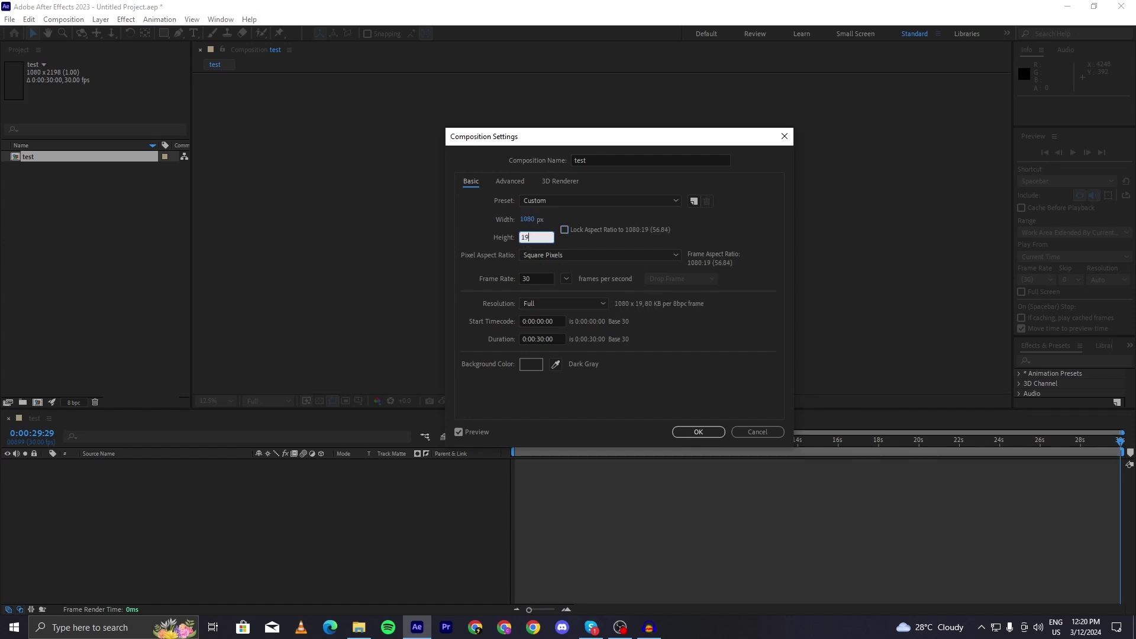
{"action": "type", "text": "20"}
{"action": "left_click", "coordinate": [627, 230]}
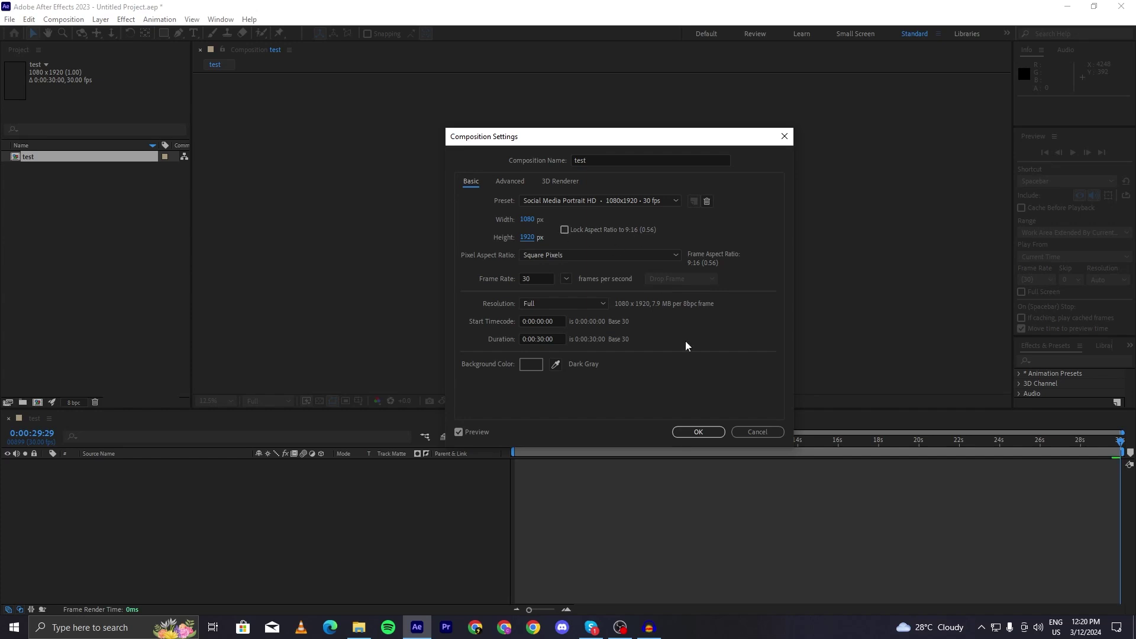
{"action": "left_click", "coordinate": [701, 431]}
{"action": "scroll", "coordinate": [637, 233], "scroll_direction": "up", "scroll_amount": 3}
{"action": "scroll", "coordinate": [638, 234], "scroll_direction": "down", "scroll_amount": 2}
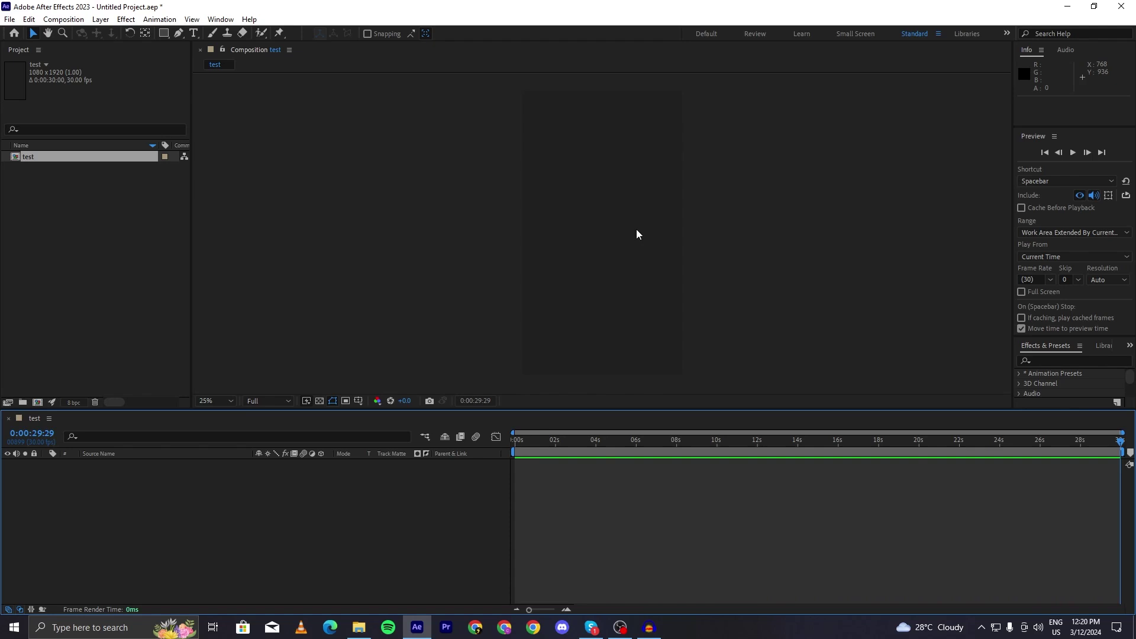
- Set the test composition's width to 1920 and height to 1080 in Composition Settings
{"action": "scroll", "coordinate": [637, 234], "scroll_direction": "up", "scroll_amount": 1}
{"action": "scroll", "coordinate": [627, 235], "scroll_direction": "up", "scroll_amount": 2}
{"action": "key", "text": "ctrl+k"}
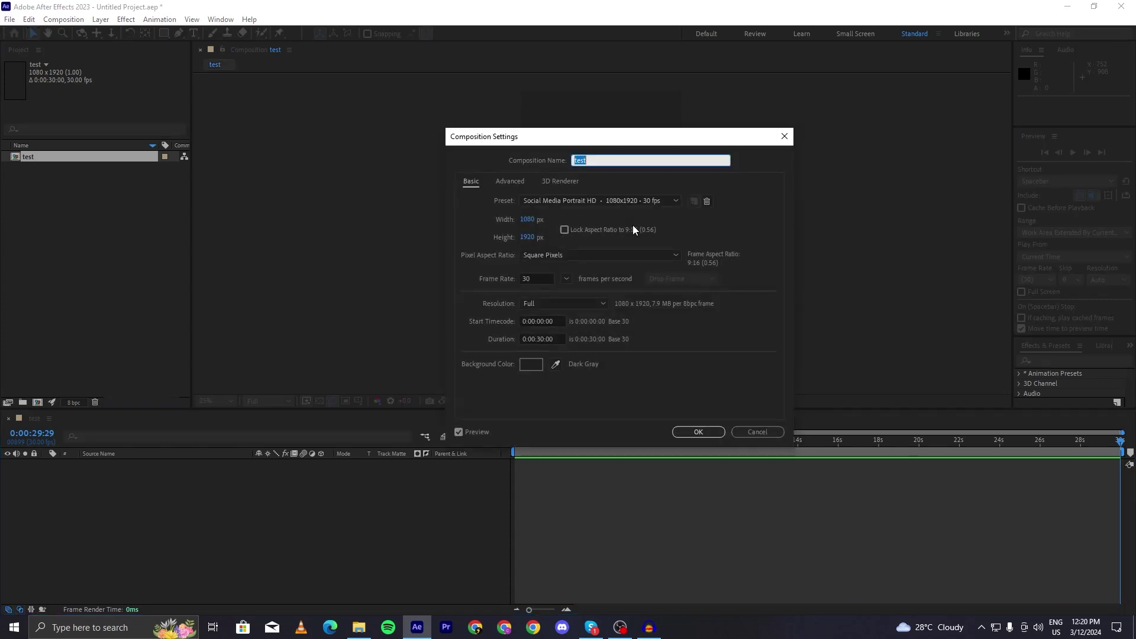
{"action": "left_click", "coordinate": [523, 219]}
{"action": "type", "text": "1920"}
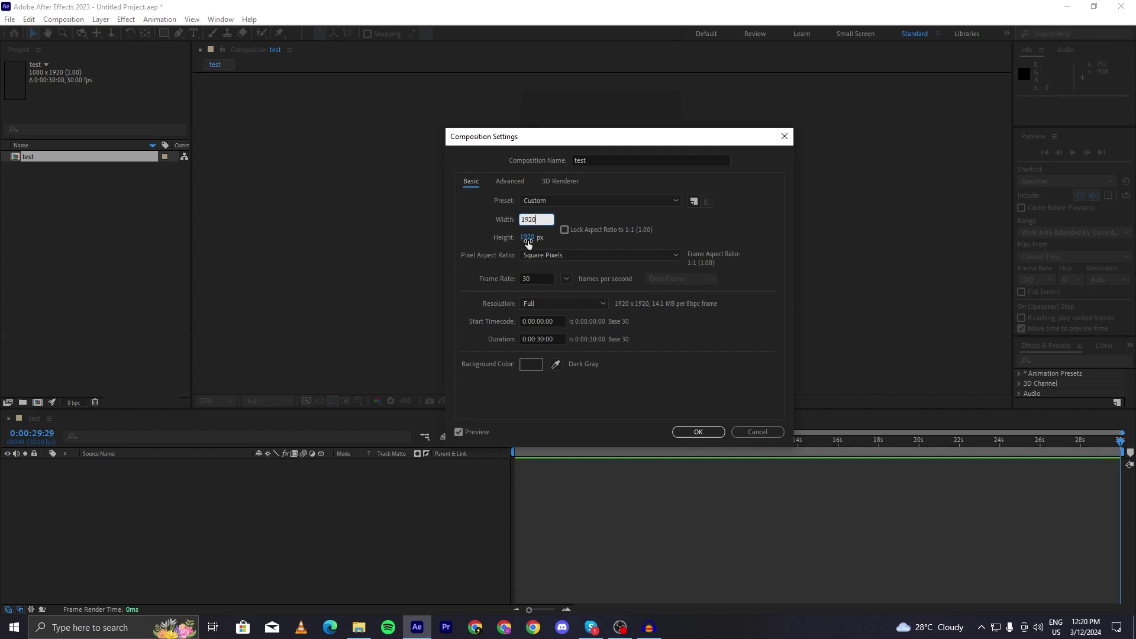
{"action": "left_click", "coordinate": [525, 237]}
{"action": "type", "text": "1080"}
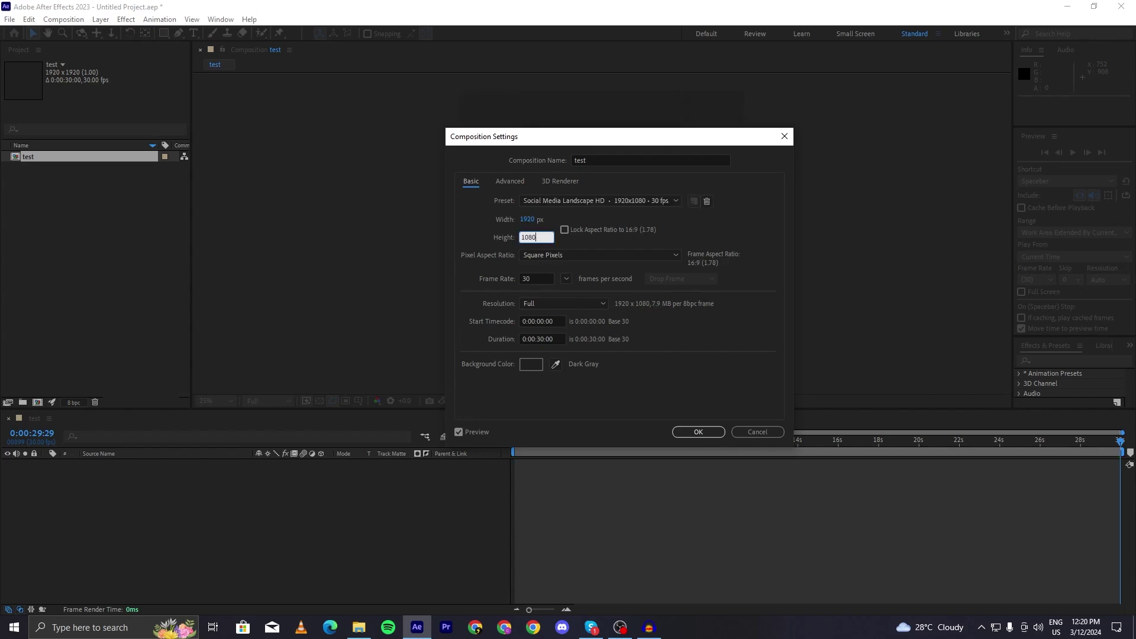
{"action": "key", "text": "Return"}
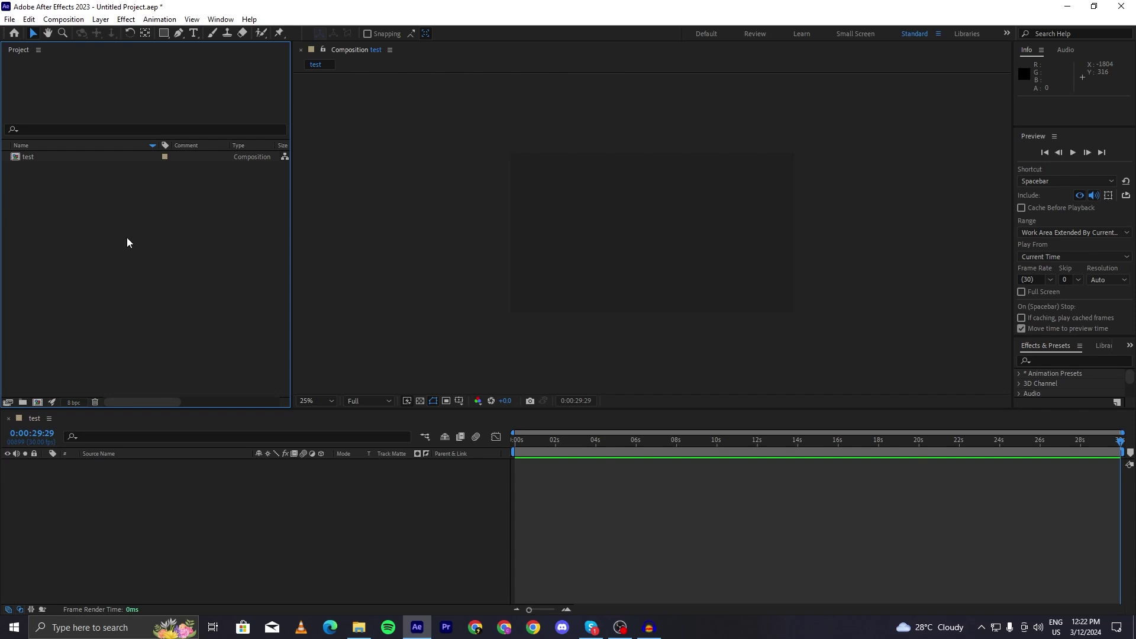
{"action": "double_click", "coordinate": [138, 279]}
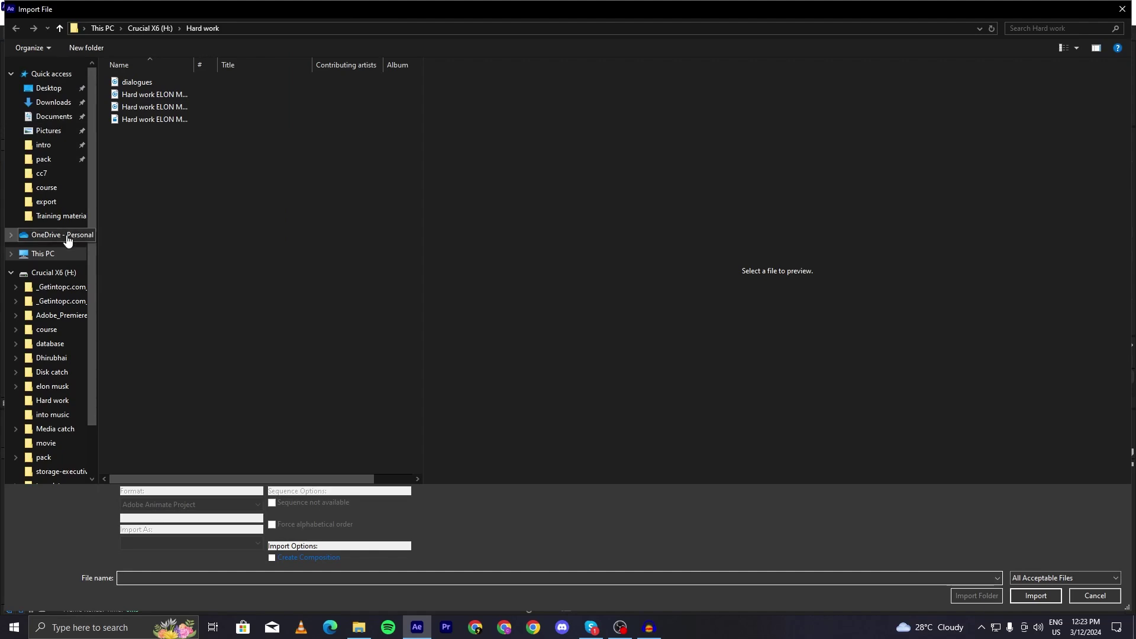
{"action": "left_click", "coordinate": [66, 276]}
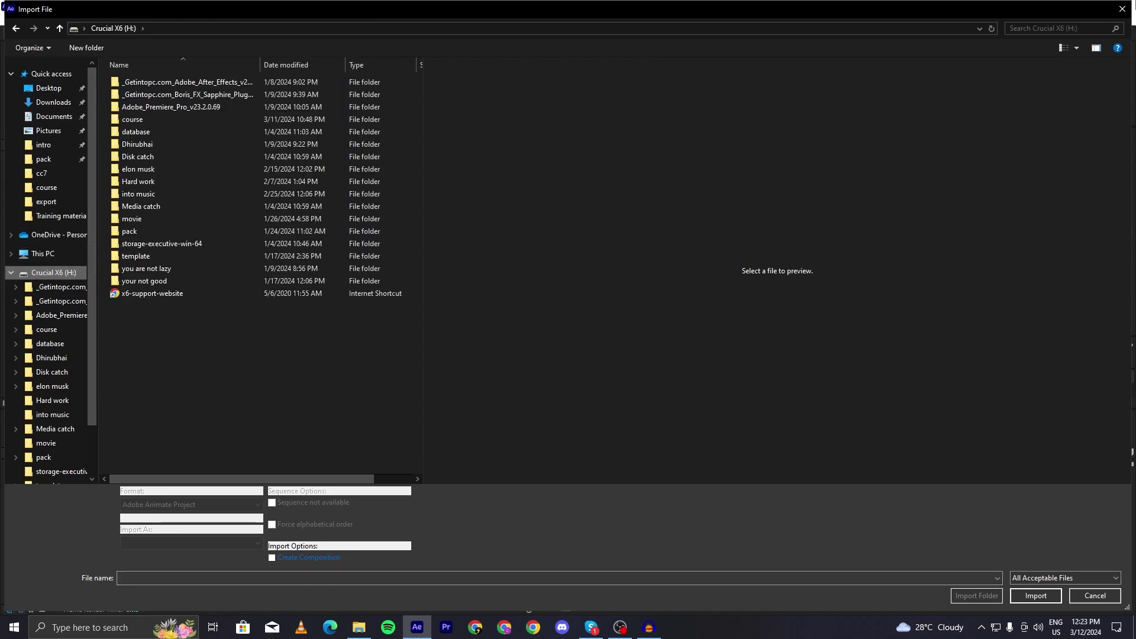
{"action": "key", "text": "Escape"}
{"action": "left_click", "coordinate": [10, 20]}
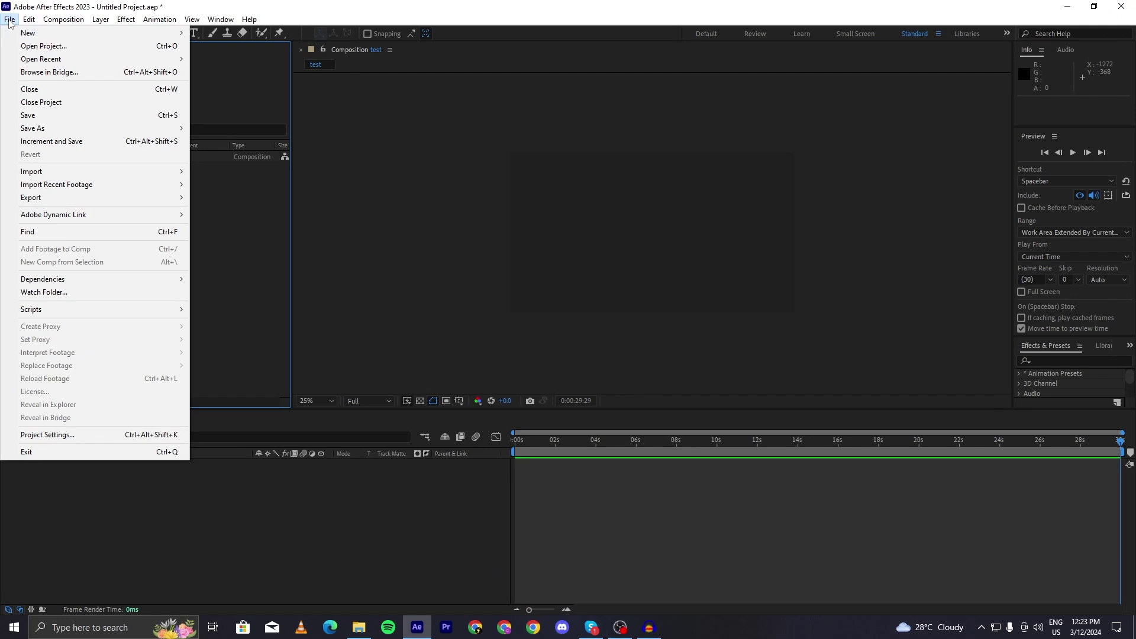
{"action": "mouse_move", "coordinate": [145, 172]}
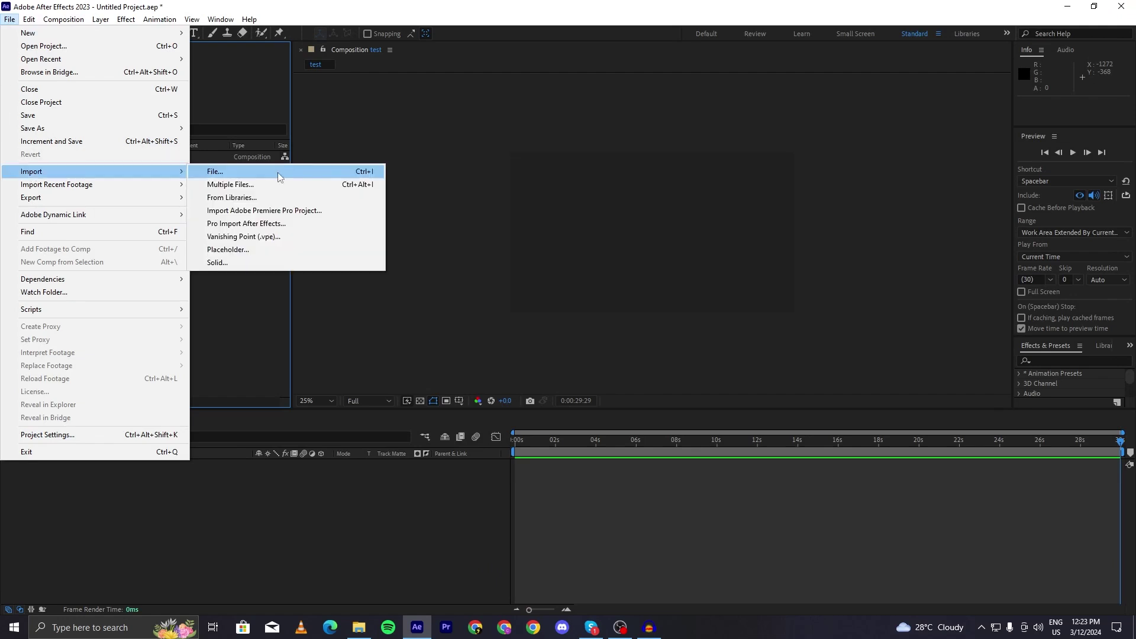
{"action": "left_click", "coordinate": [282, 172]}
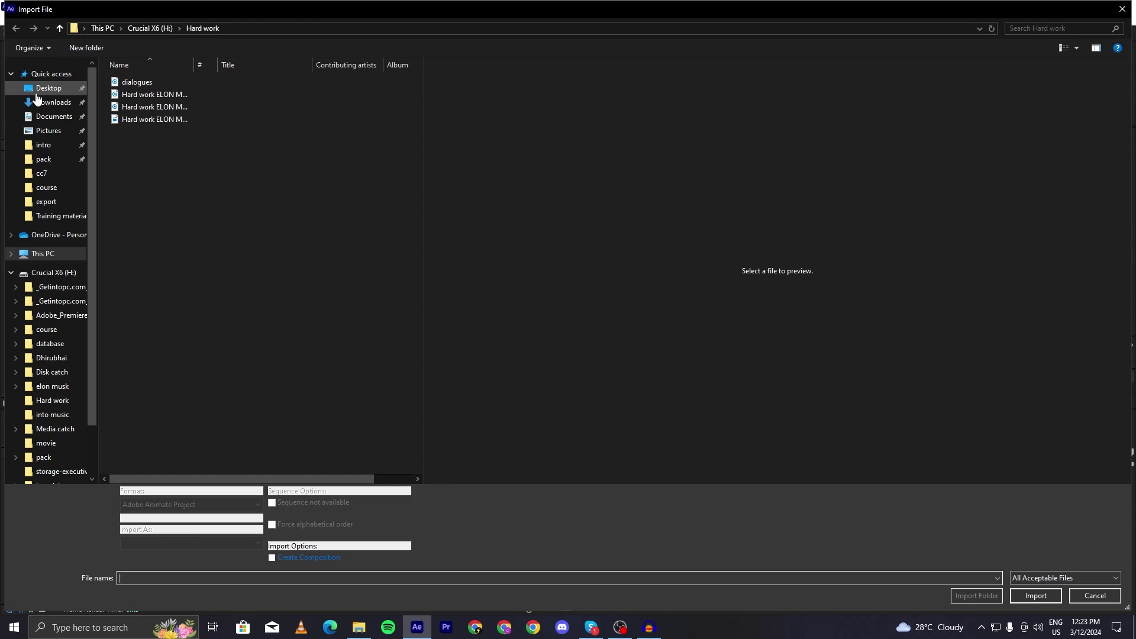
{"action": "left_click", "coordinate": [1123, 8]}
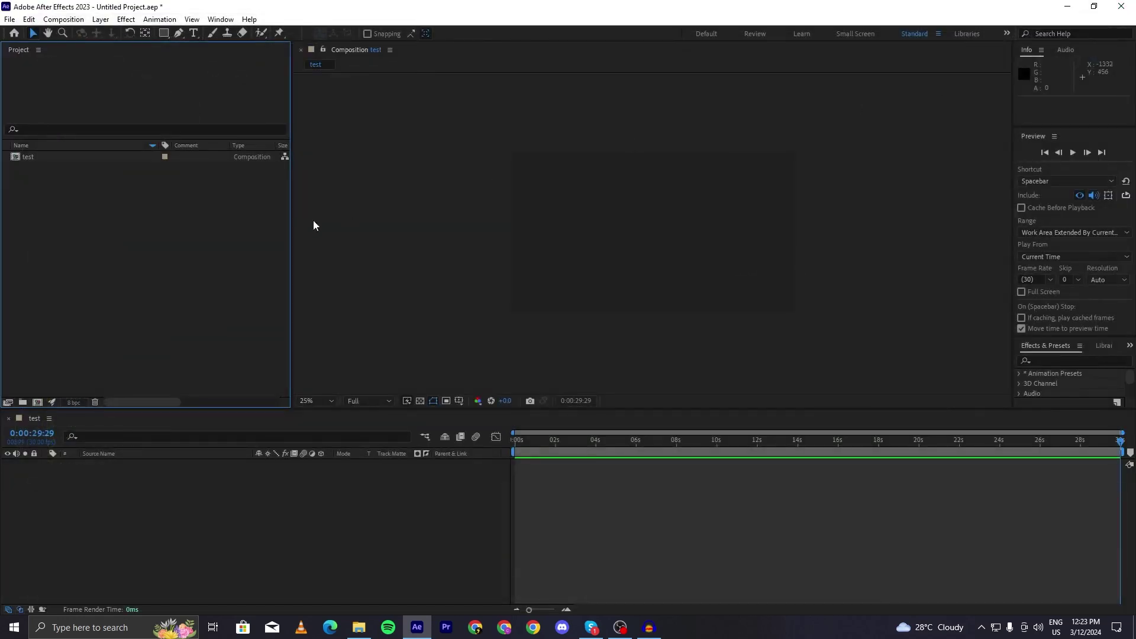
{"action": "double_click", "coordinate": [235, 236]}
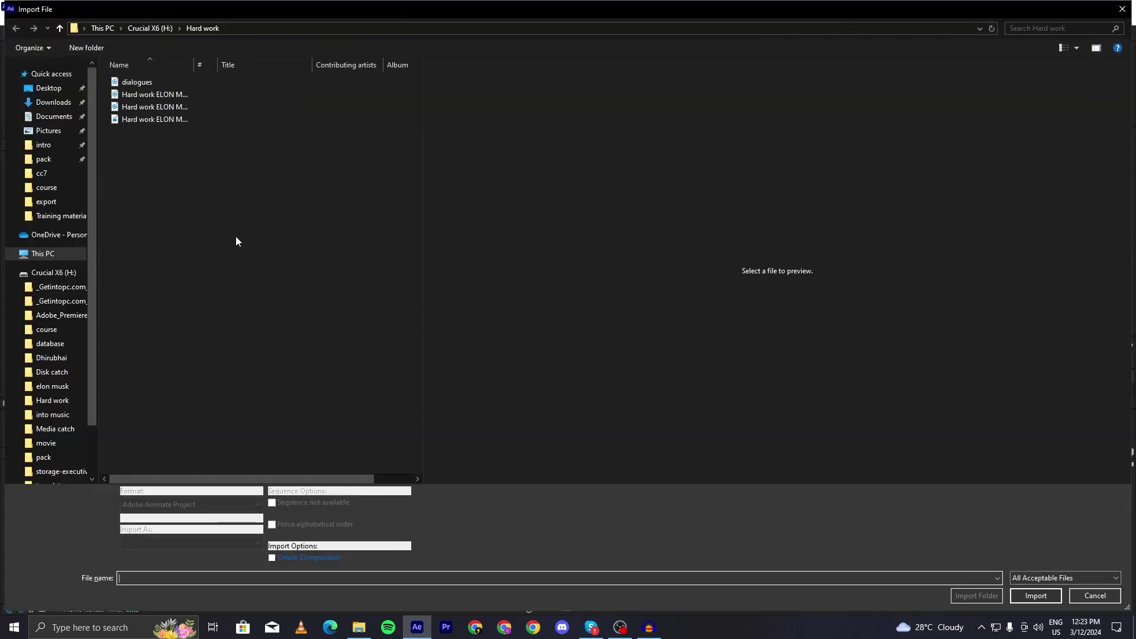
{"action": "scroll", "coordinate": [76, 209], "scroll_direction": "down", "scroll_amount": 2}
{"action": "scroll", "coordinate": [54, 252], "scroll_direction": "down", "scroll_amount": 1}
{"action": "scroll", "coordinate": [57, 257], "scroll_direction": "up", "scroll_amount": 3}
{"action": "left_click", "coordinate": [1122, 9]}
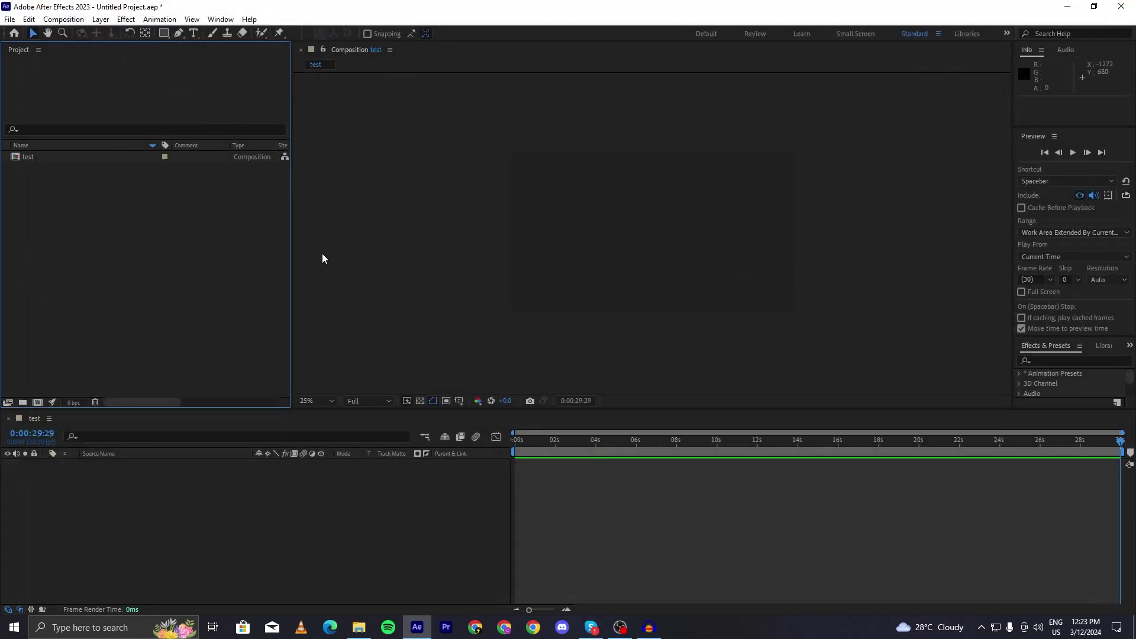
{"action": "key", "text": "ctrl+i"}
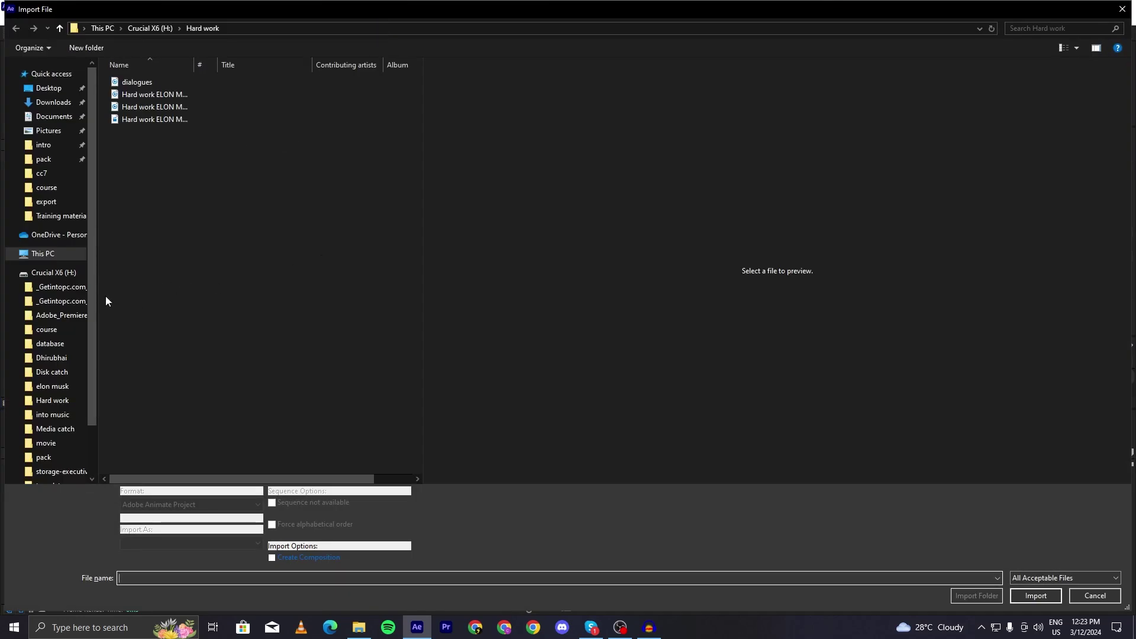
- Navigate the import window to the biography project's chapter1 folder on the Crucial X6 drive
{"action": "left_click", "coordinate": [52, 272]}
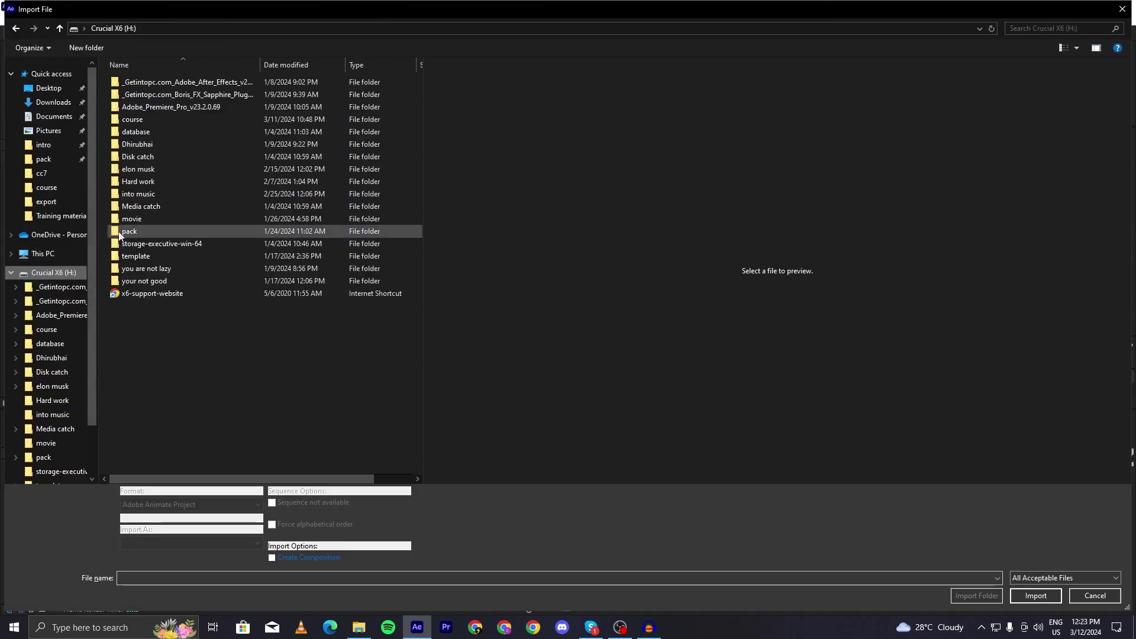
{"action": "left_click", "coordinate": [150, 169]}
{"action": "double_click", "coordinate": [147, 146]}
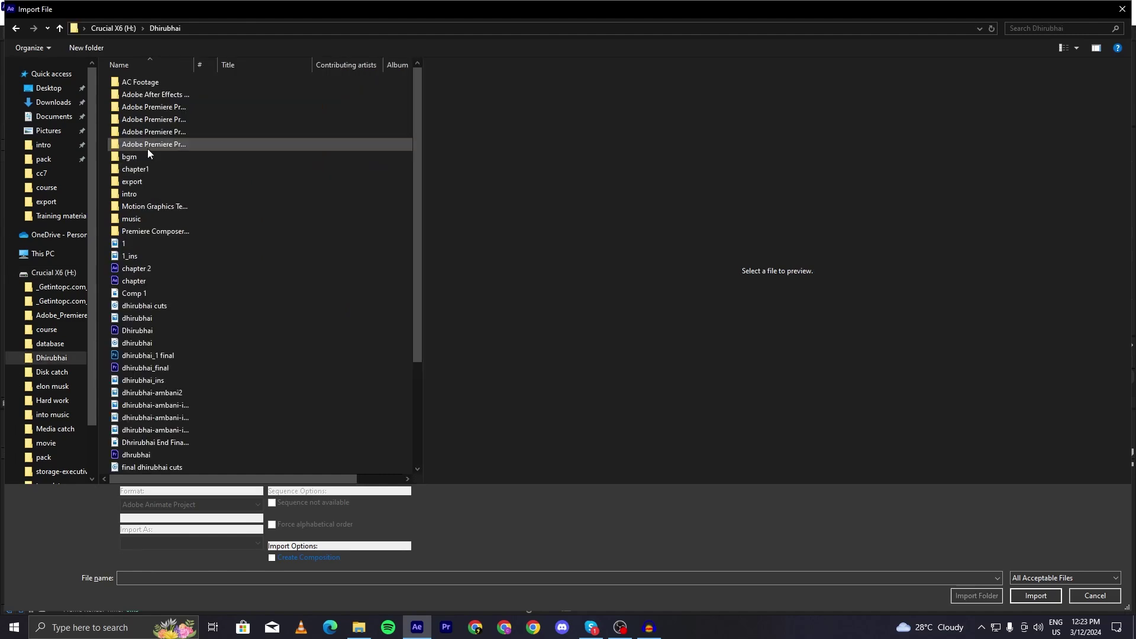
{"action": "double_click", "coordinate": [184, 171]}
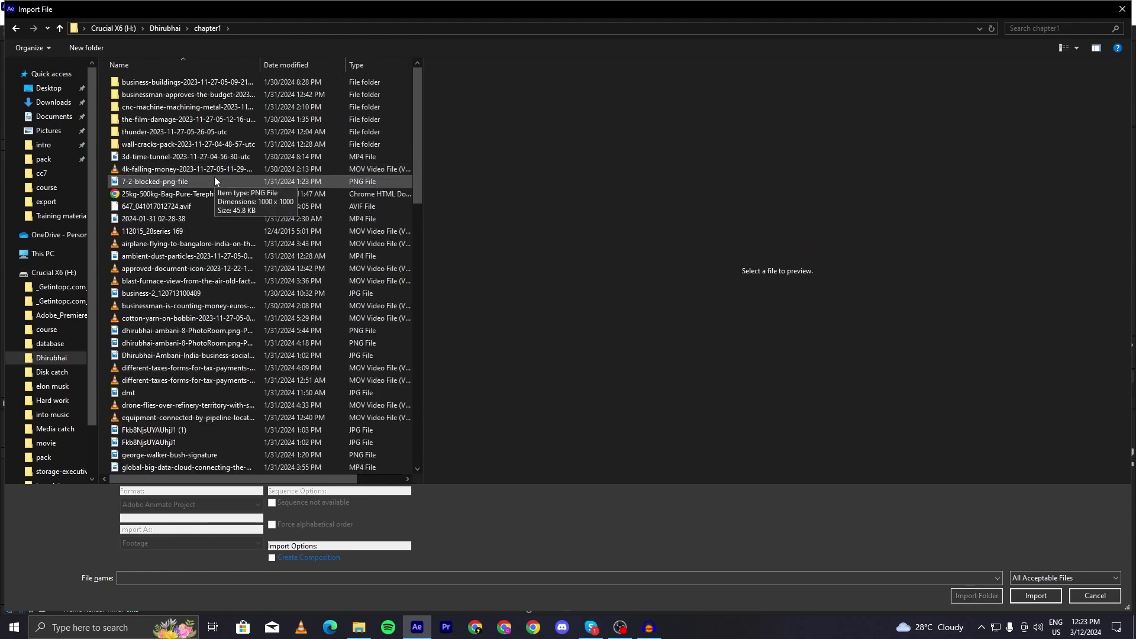
- Import the petroleum-processing-factory drone .mov and select it in the Project panel
{"action": "left_click", "coordinate": [211, 160]}
{"action": "scroll", "coordinate": [254, 265], "scroll_direction": "down", "scroll_amount": 9}
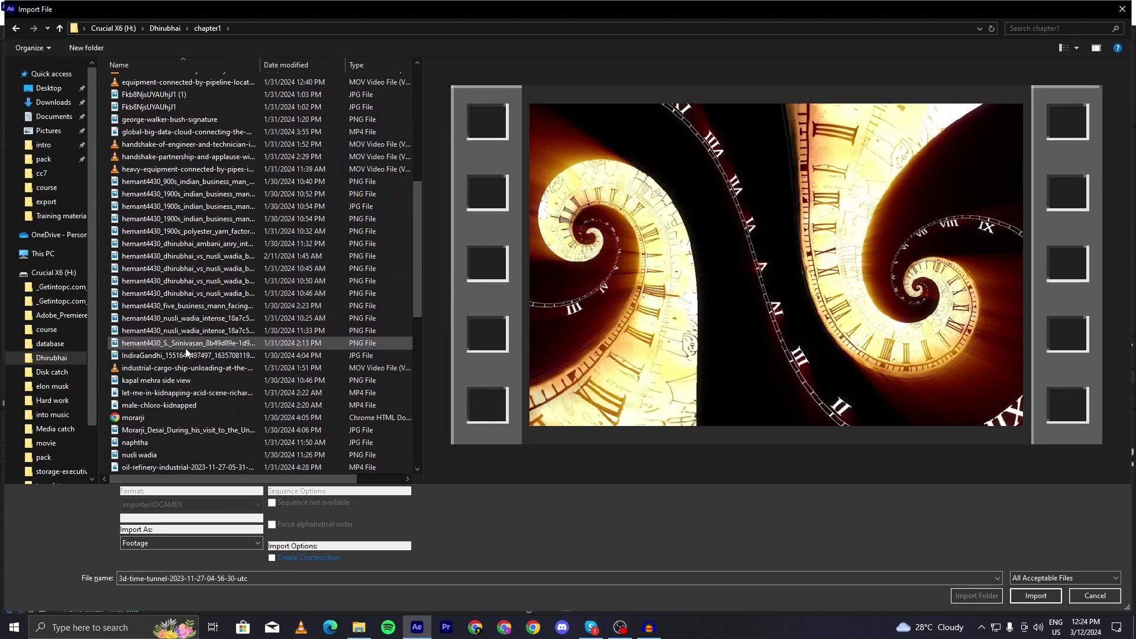
{"action": "left_click", "coordinate": [185, 368]}
{"action": "scroll", "coordinate": [190, 336], "scroll_direction": "down", "scroll_amount": 2}
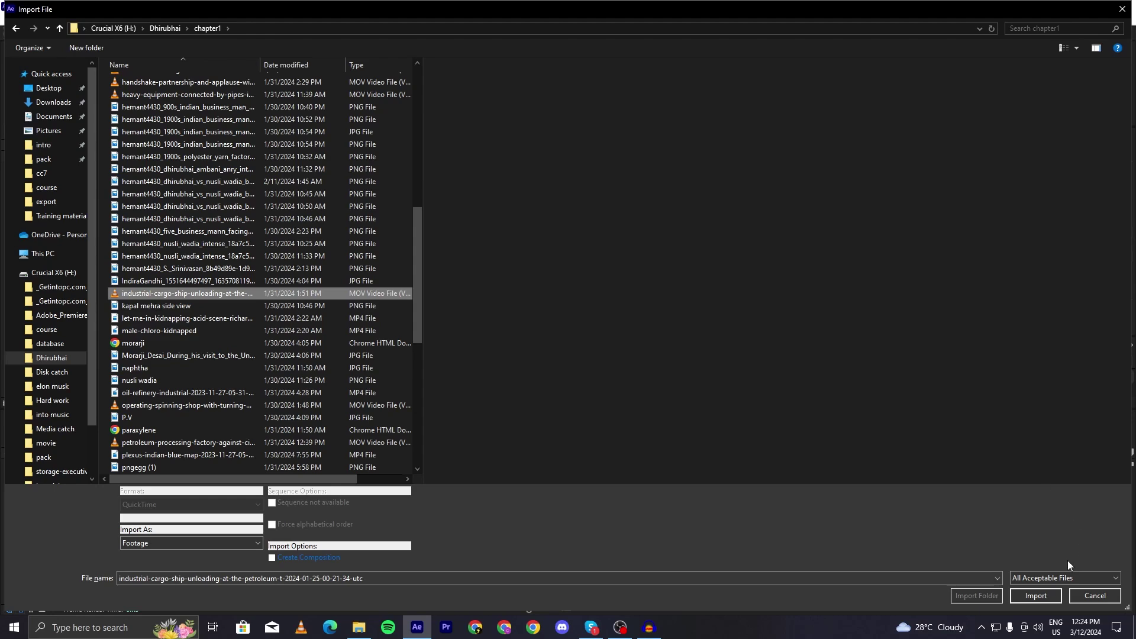
{"action": "left_click", "coordinate": [182, 443]}
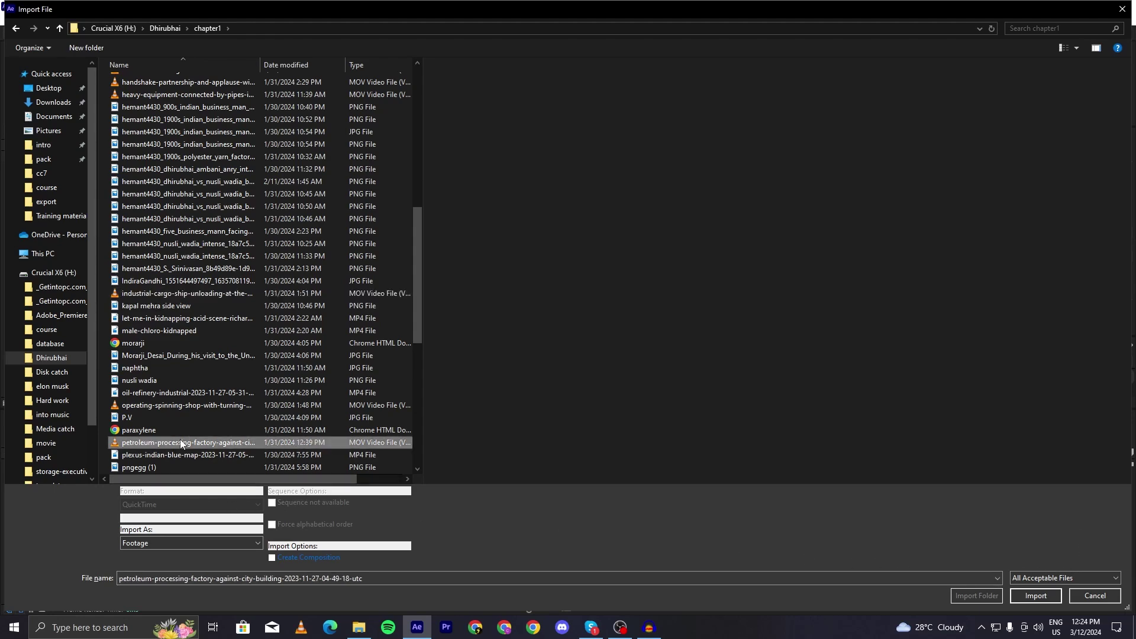
{"action": "left_click", "coordinate": [1045, 598]}
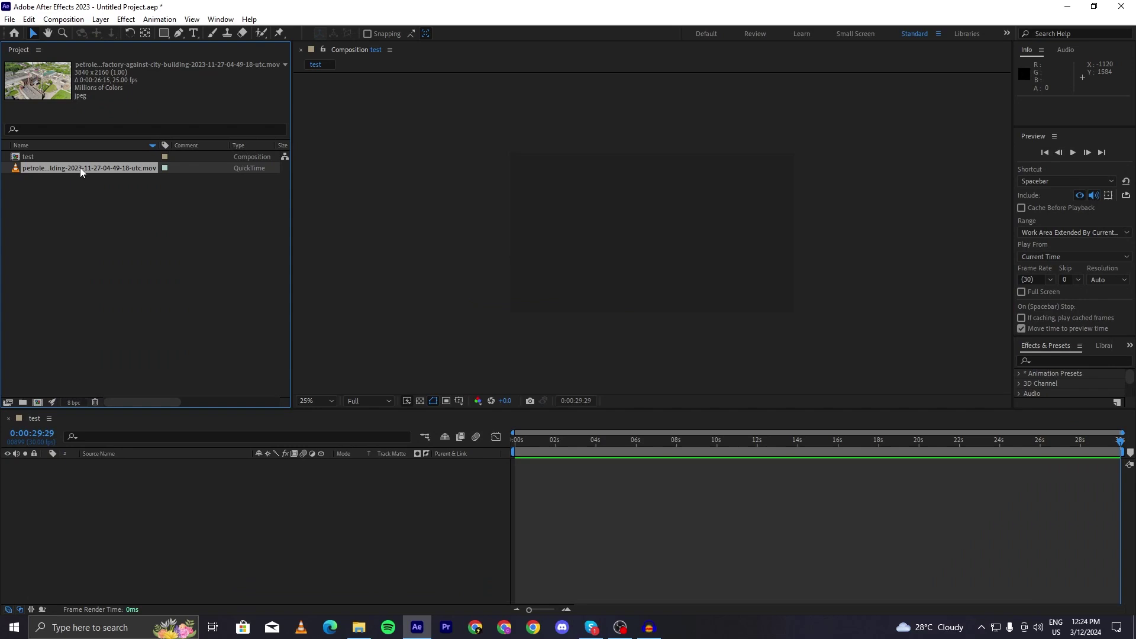
{"action": "left_click", "coordinate": [99, 243]}
{"action": "left_click", "coordinate": [52, 169]}
- Import the 3d-time-tunnel clip, two portrait PNGs and the tax-forms video together
{"action": "left_click", "coordinate": [116, 189]}
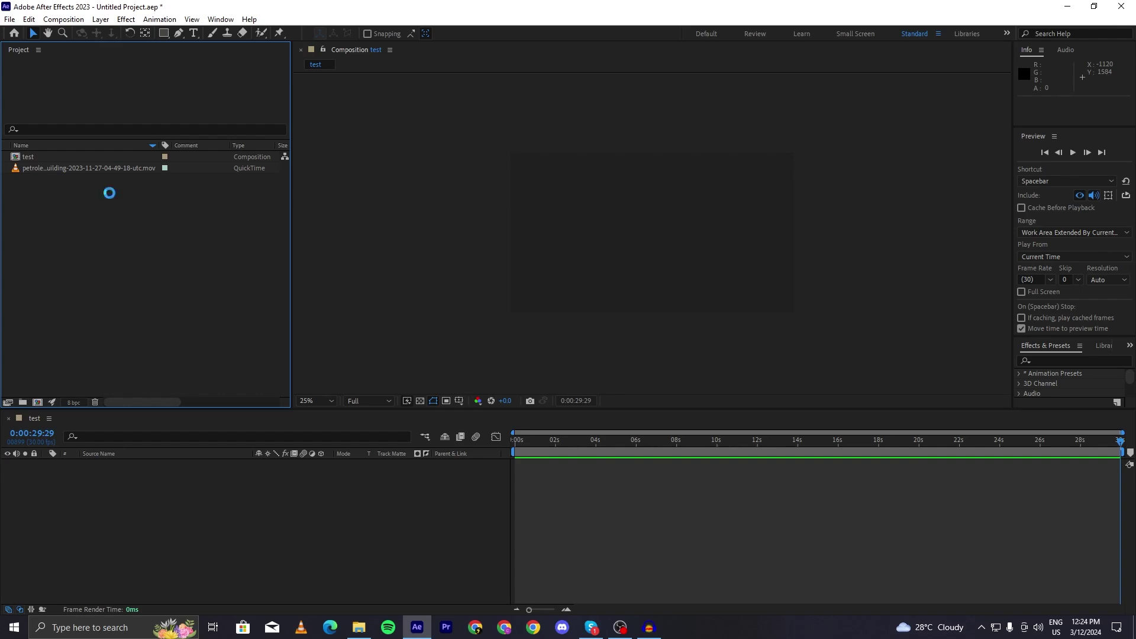
{"action": "double_click", "coordinate": [110, 197]}
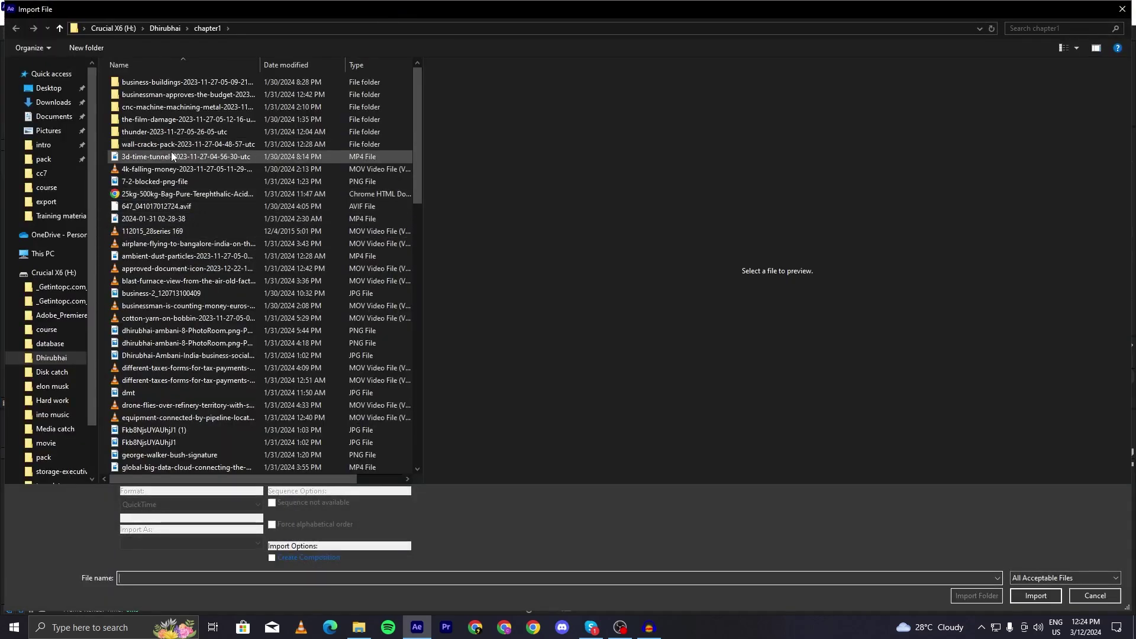
{"action": "left_click", "coordinate": [172, 154]}
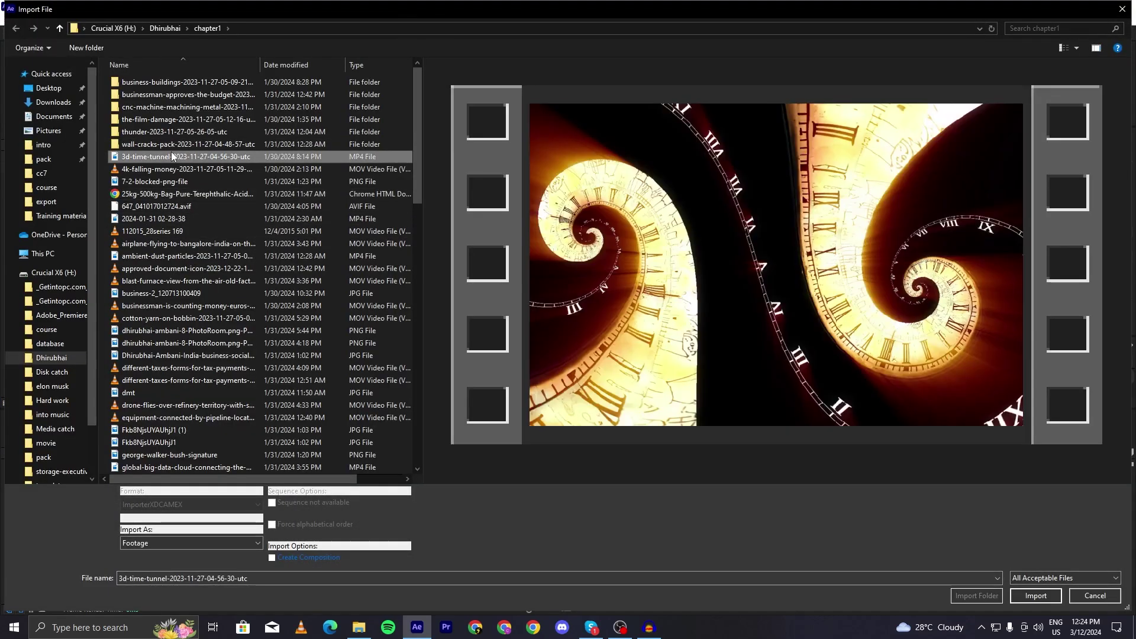
{"action": "left_click", "coordinate": [174, 331], "text": "ctrl"}
{"action": "left_click", "coordinate": [177, 343], "text": "ctrl"}
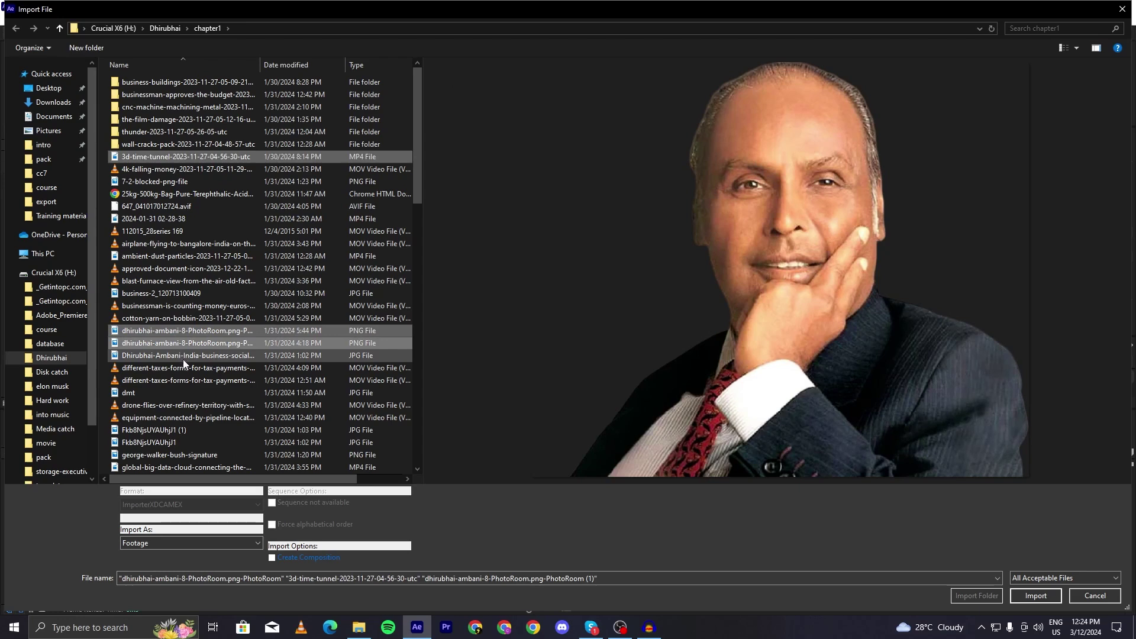
{"action": "left_click", "coordinate": [185, 379], "text": "ctrl"}
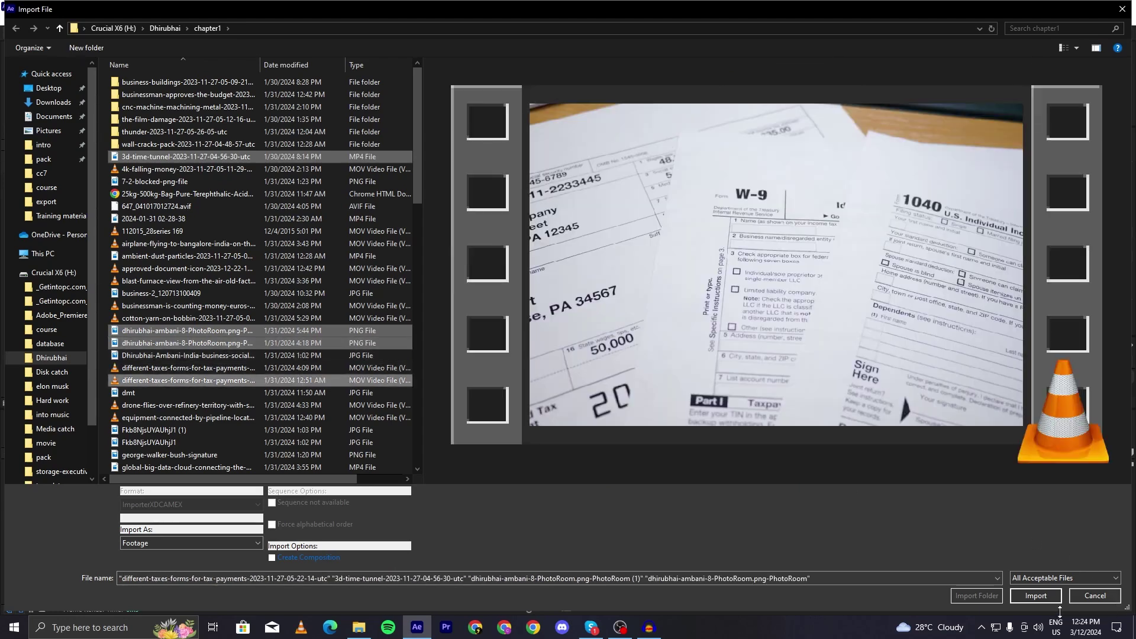
{"action": "left_click", "coordinate": [1045, 599]}
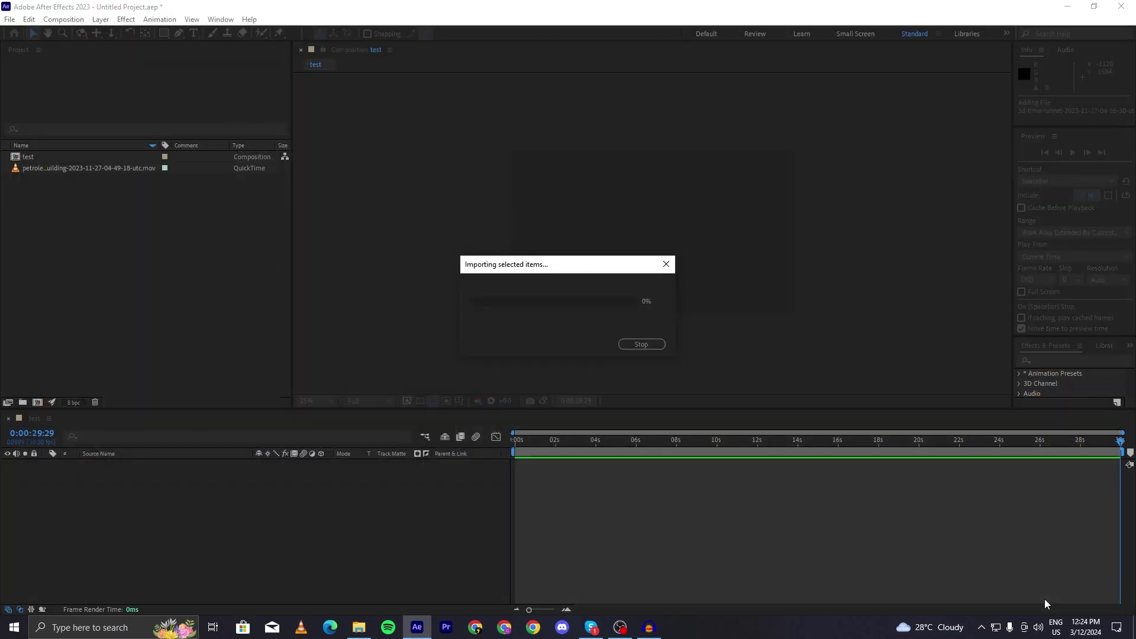
- Delete the tax-forms video item from the project by dragging it to the trash
{"action": "left_click", "coordinate": [56, 226]}
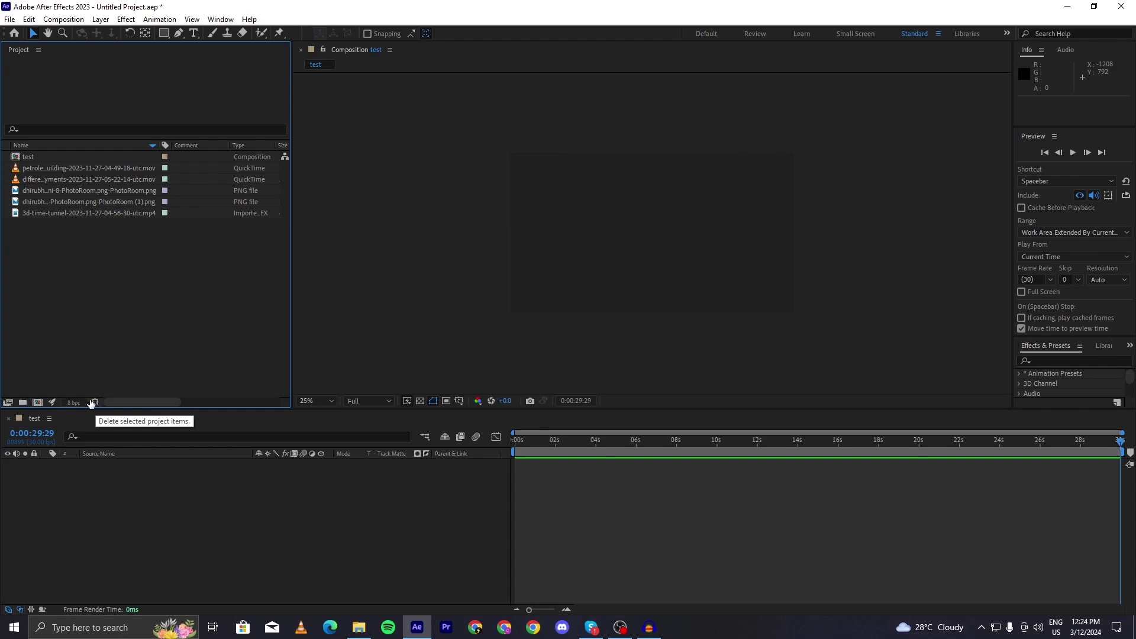
{"action": "left_click", "coordinate": [48, 190]}
{"action": "left_click", "coordinate": [54, 179]}
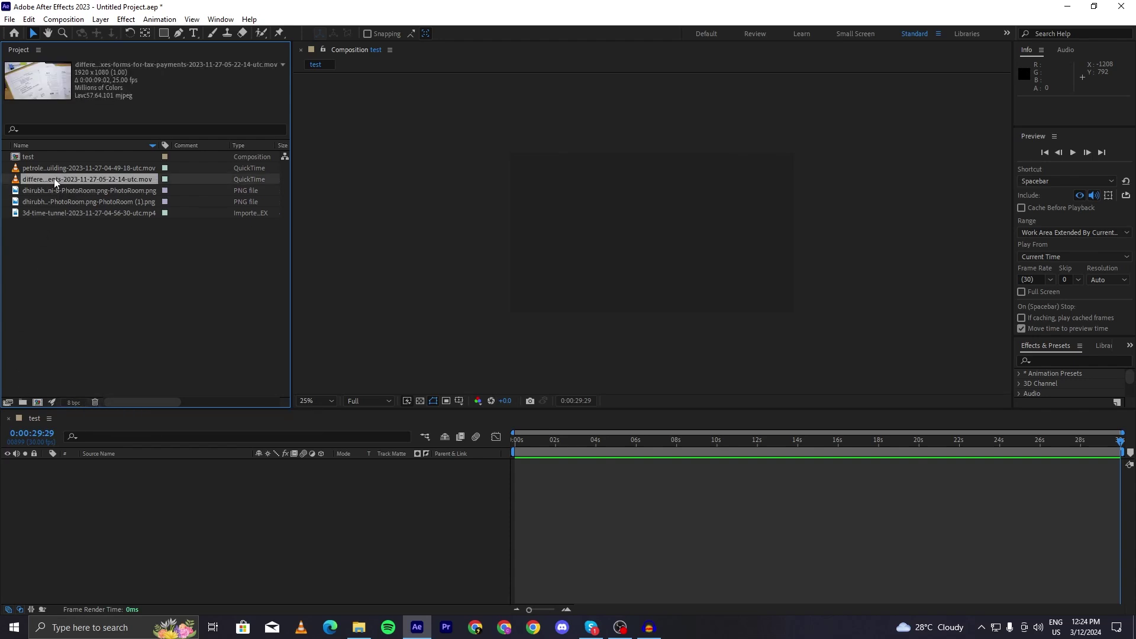
{"action": "left_click_drag", "start_coordinate": [54, 178], "coordinate": [93, 401]}
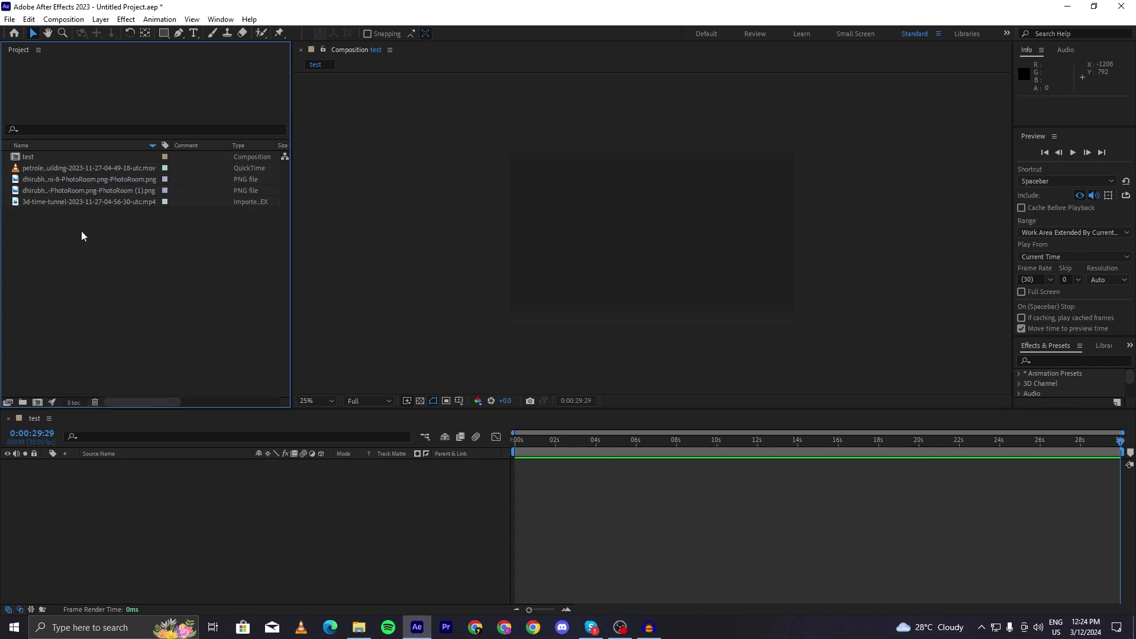
{"action": "key", "text": "ctrl+z"}
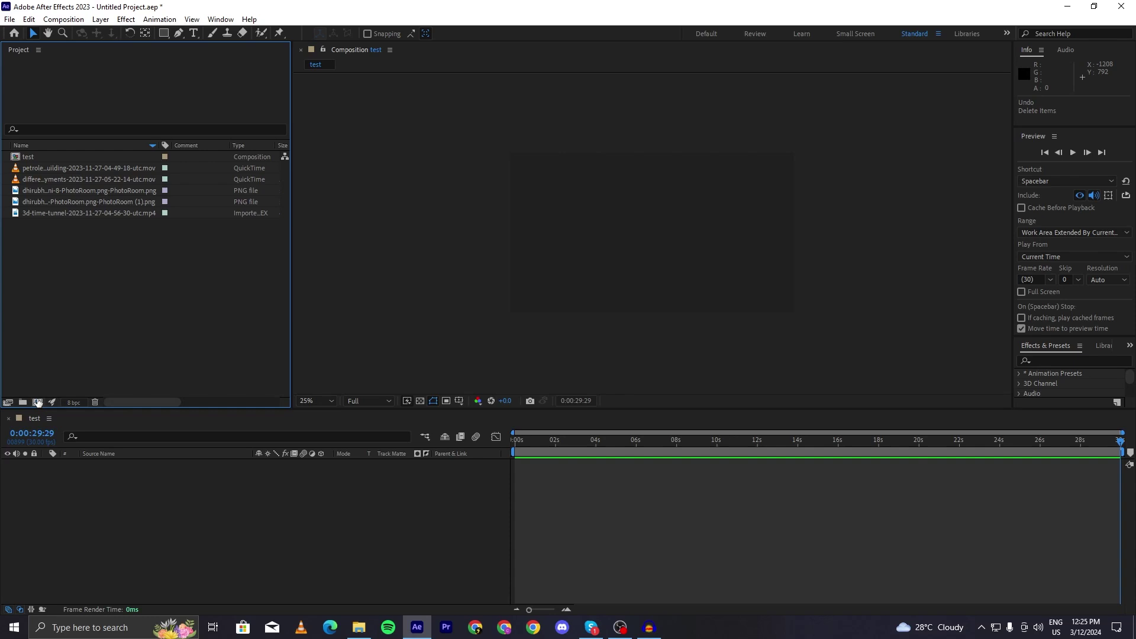
{"action": "left_click", "coordinate": [34, 159]}
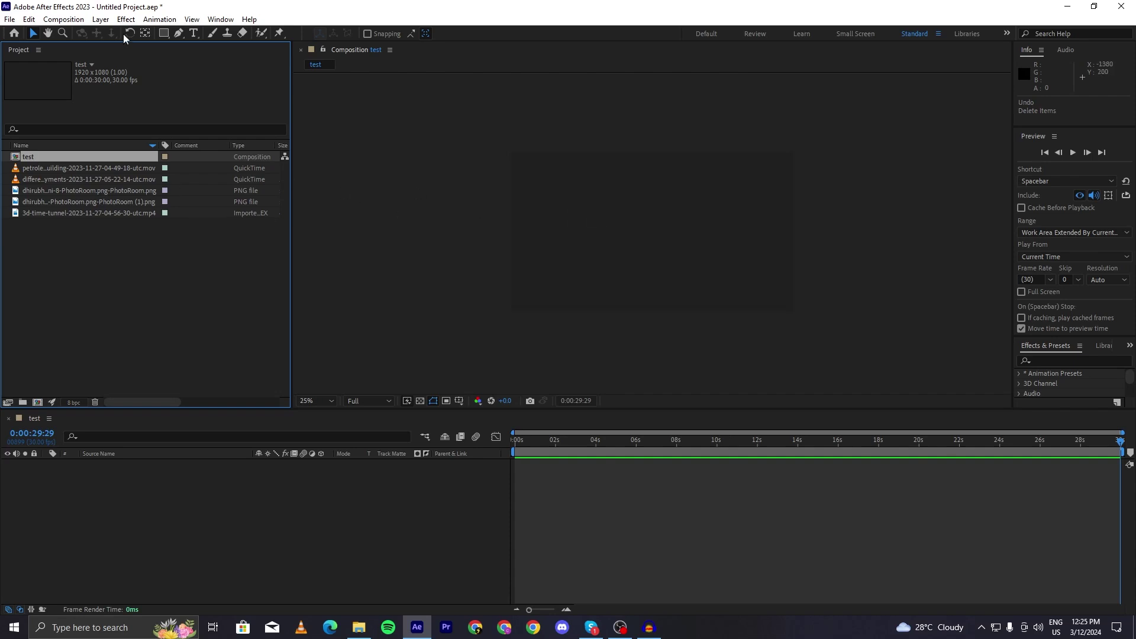
- Create a TEST text layer in the test composition and move it toward the centre
{"action": "left_click", "coordinate": [193, 34]}
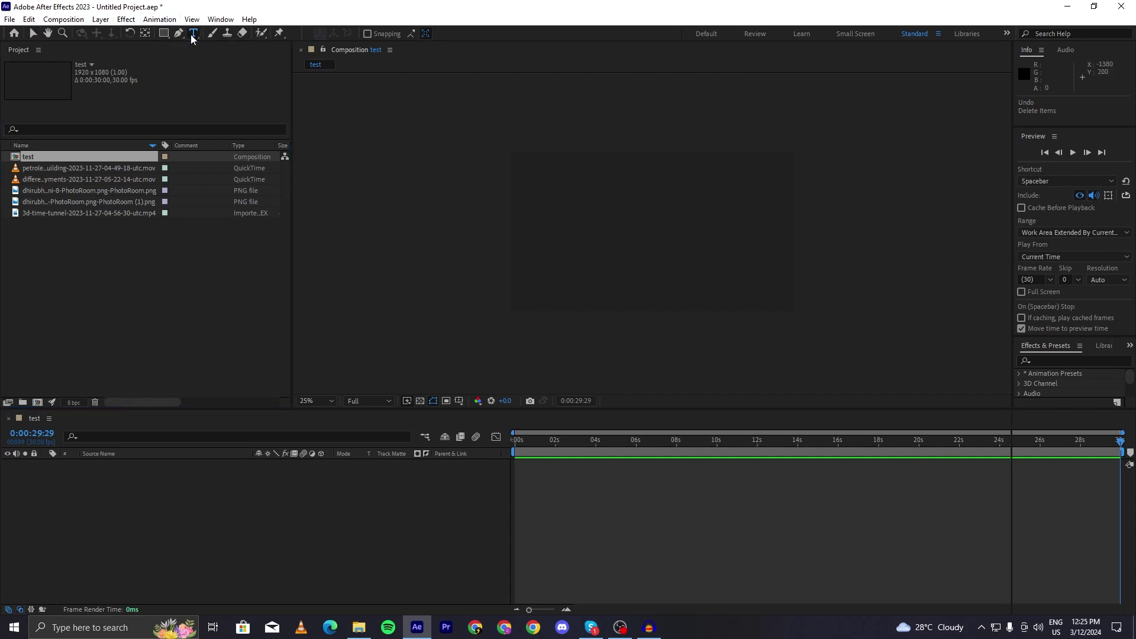
{"action": "left_click", "coordinate": [579, 226]}
{"action": "type", "text": "test"}
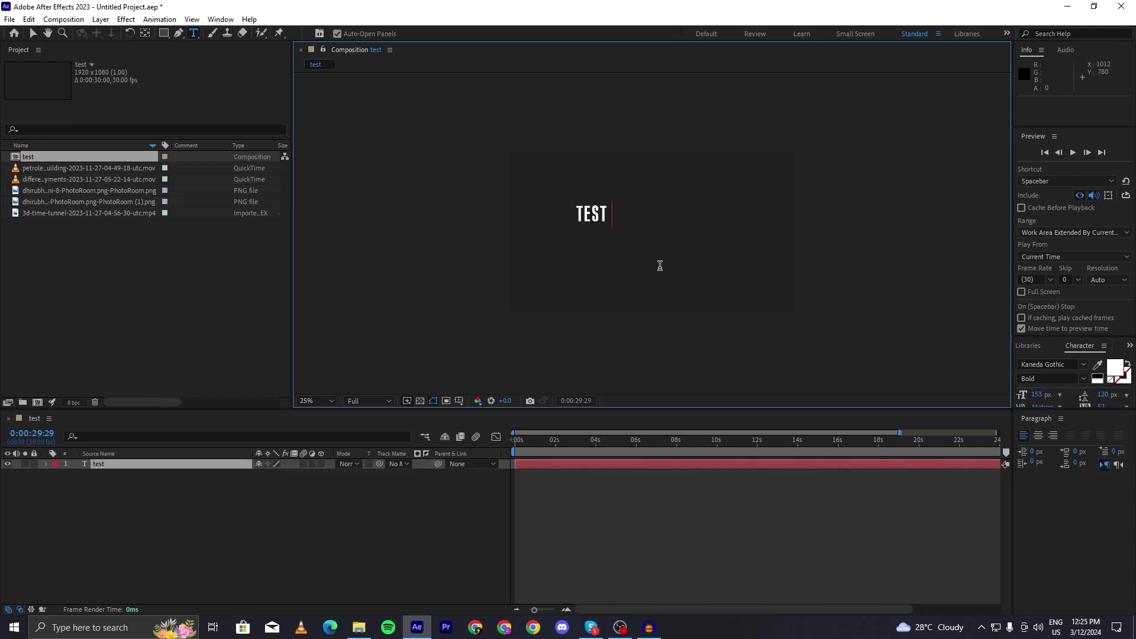
{"action": "key", "text": "ctrl+a"}
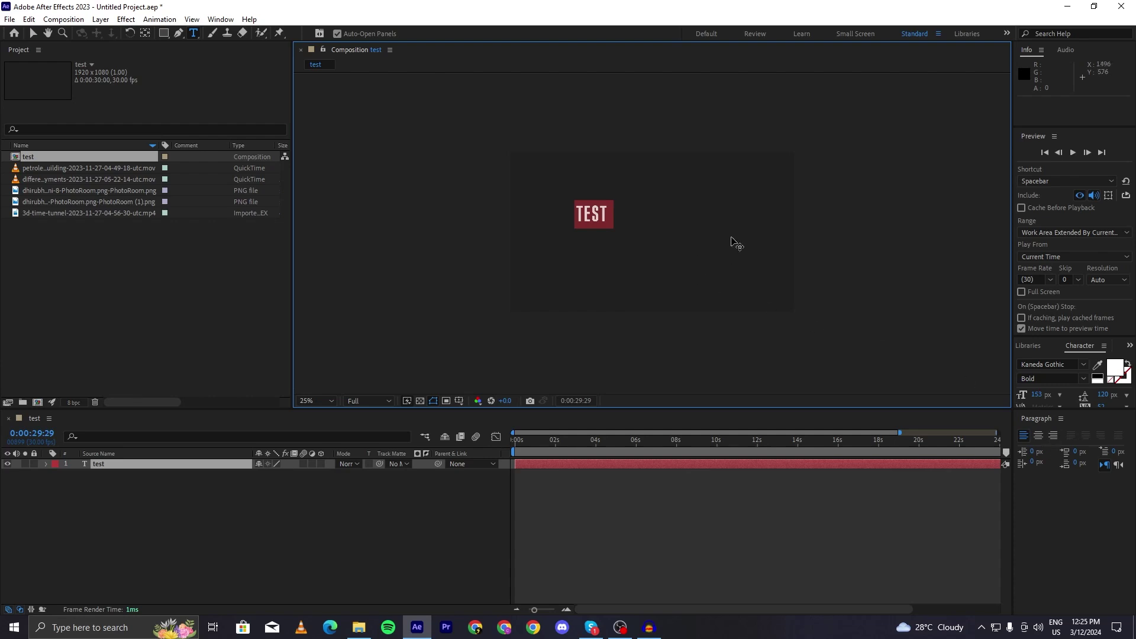
{"action": "left_click_drag", "start_coordinate": [717, 249], "coordinate": [781, 258]}
{"action": "key", "text": "period"}
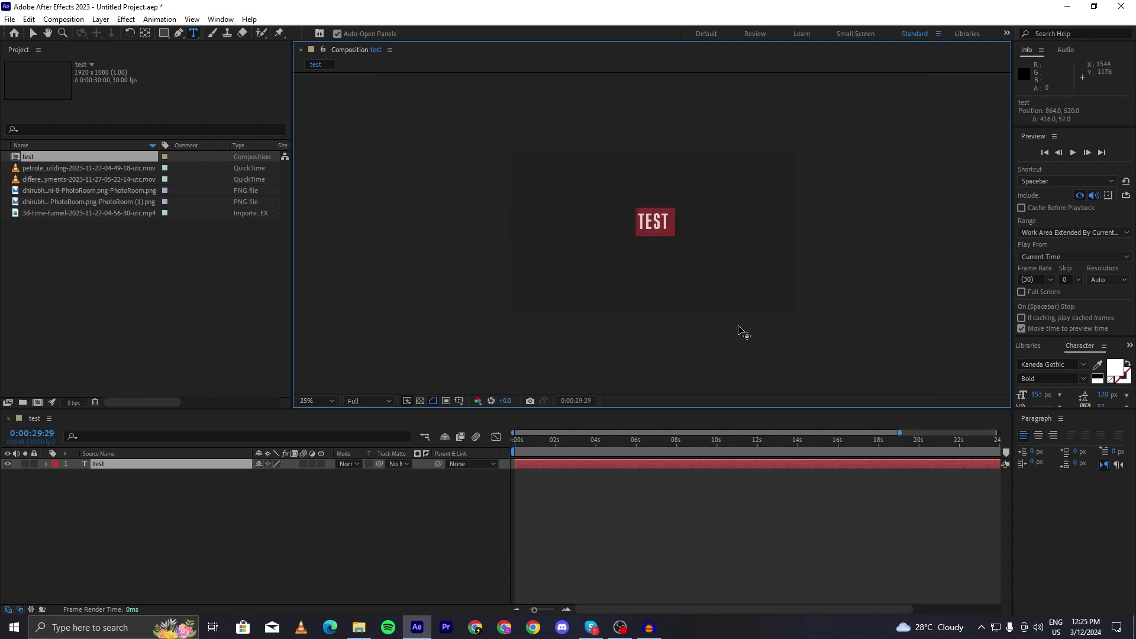
{"action": "left_click", "coordinate": [703, 529]}
- Enlarge the TEST text to 331 px in the Character panel and reposition it
{"action": "double_click", "coordinate": [676, 213]}
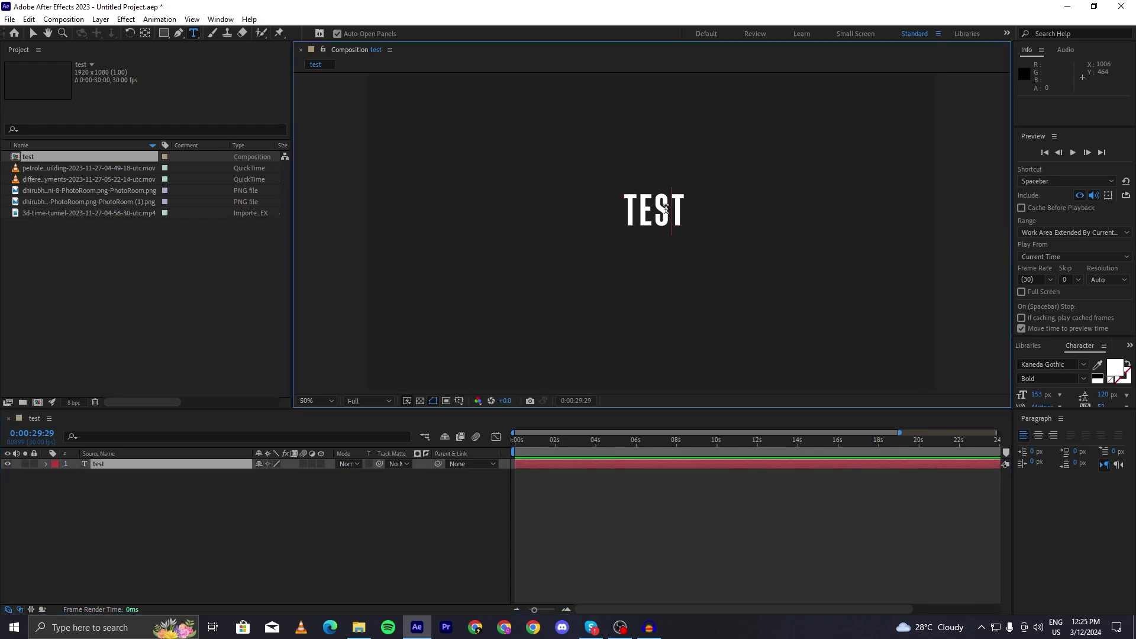
{"action": "scroll", "coordinate": [696, 191], "scroll_direction": "down", "scroll_amount": 2}
{"action": "left_click_drag", "start_coordinate": [1014, 205], "coordinate": [959, 189]}
{"action": "left_click_drag", "start_coordinate": [1036, 341], "coordinate": [1037, 278]}
{"action": "left_click_drag", "start_coordinate": [984, 334], "coordinate": [1100, 339]}
{"action": "left_click_drag", "start_coordinate": [804, 236], "coordinate": [769, 250]}
{"action": "left_click", "coordinate": [716, 526]}
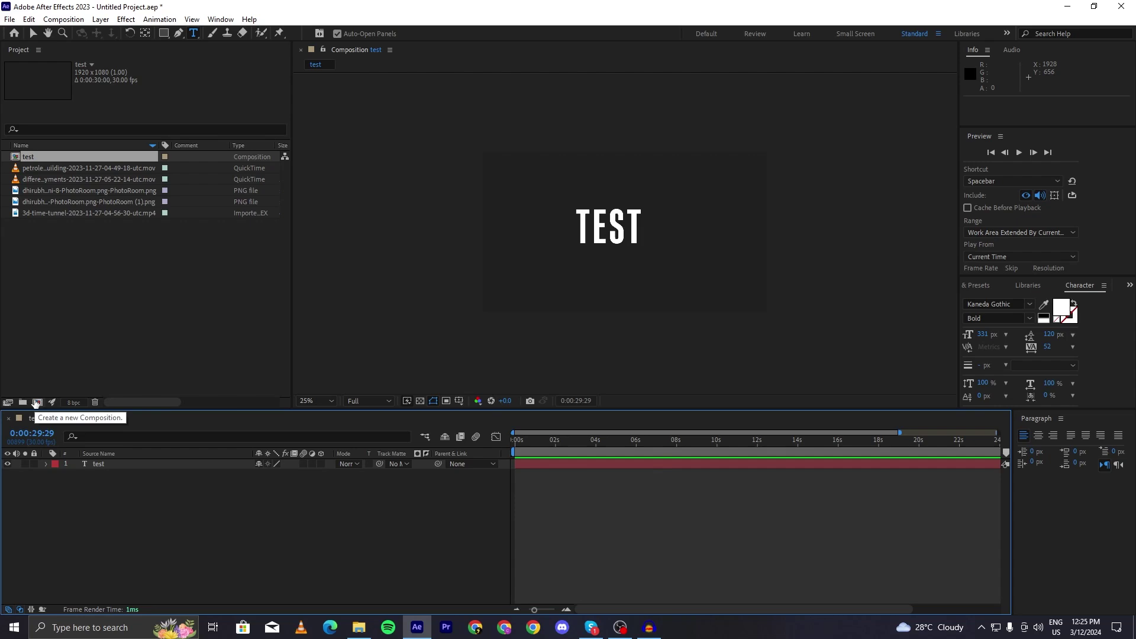
- Create a new composition named test2
{"action": "left_click", "coordinate": [36, 403]}
{"action": "key", "text": "BackSpace"}
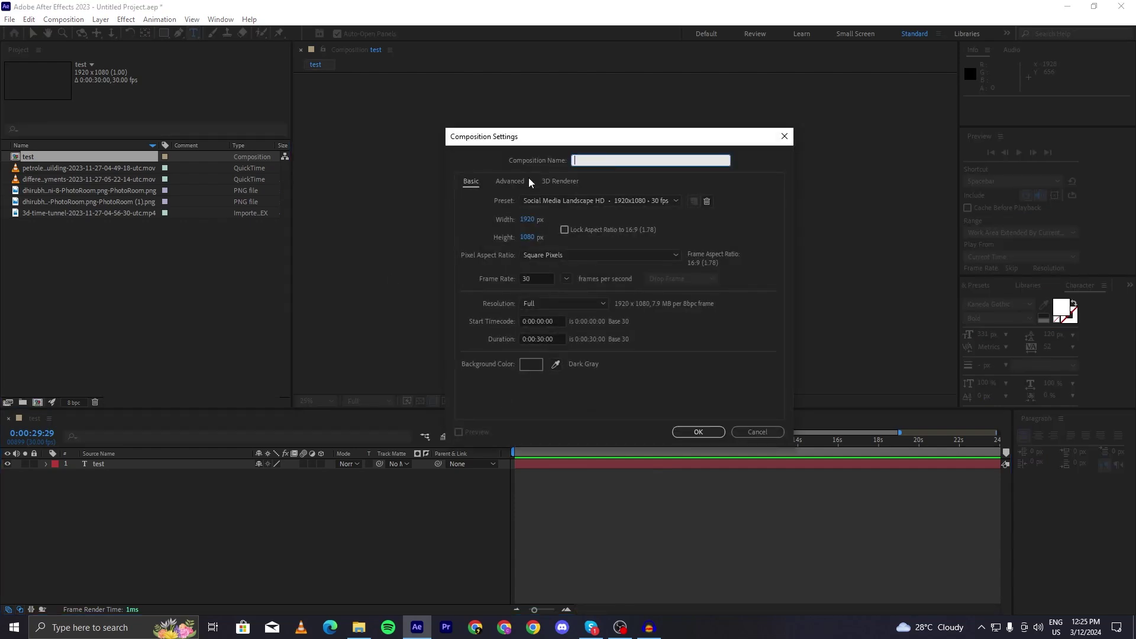
{"action": "type", "text": "tesr2"}
{"action": "key", "text": "Return"}
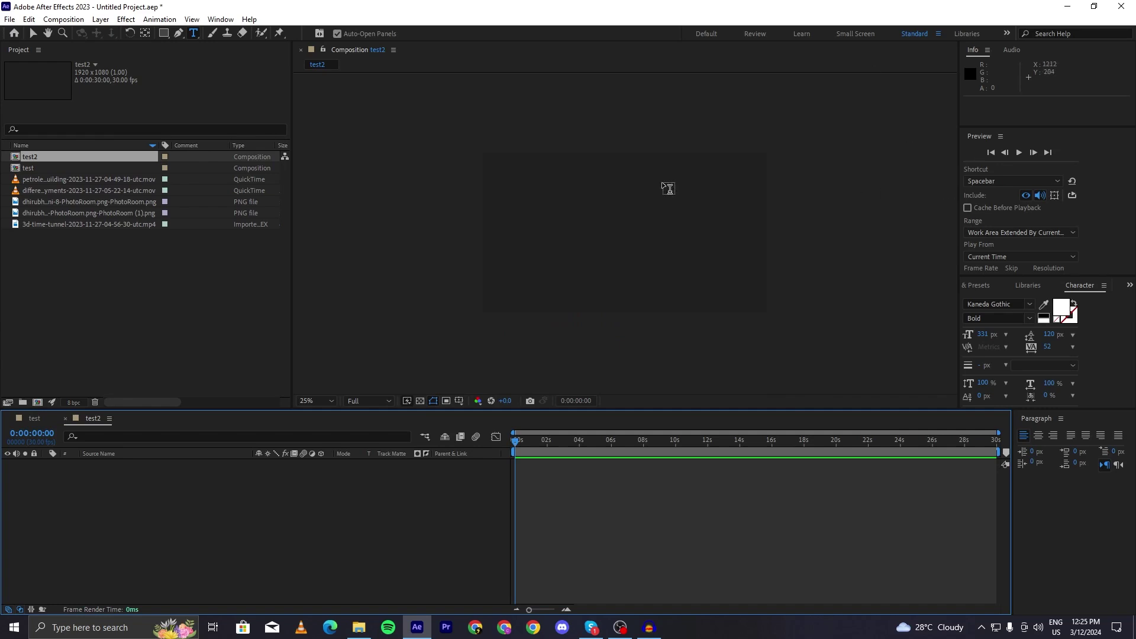
- Add a TEST 2 title to test2, shift it down-right, then name another new composition test 3
{"action": "left_click", "coordinate": [551, 231]}
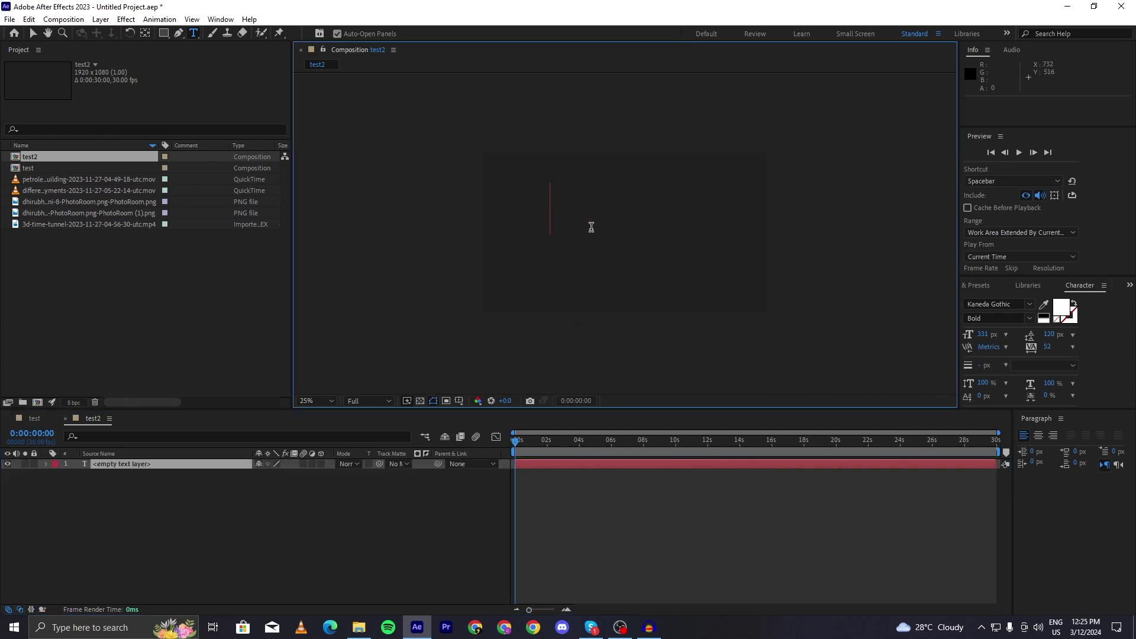
{"action": "type", "text": "test"}
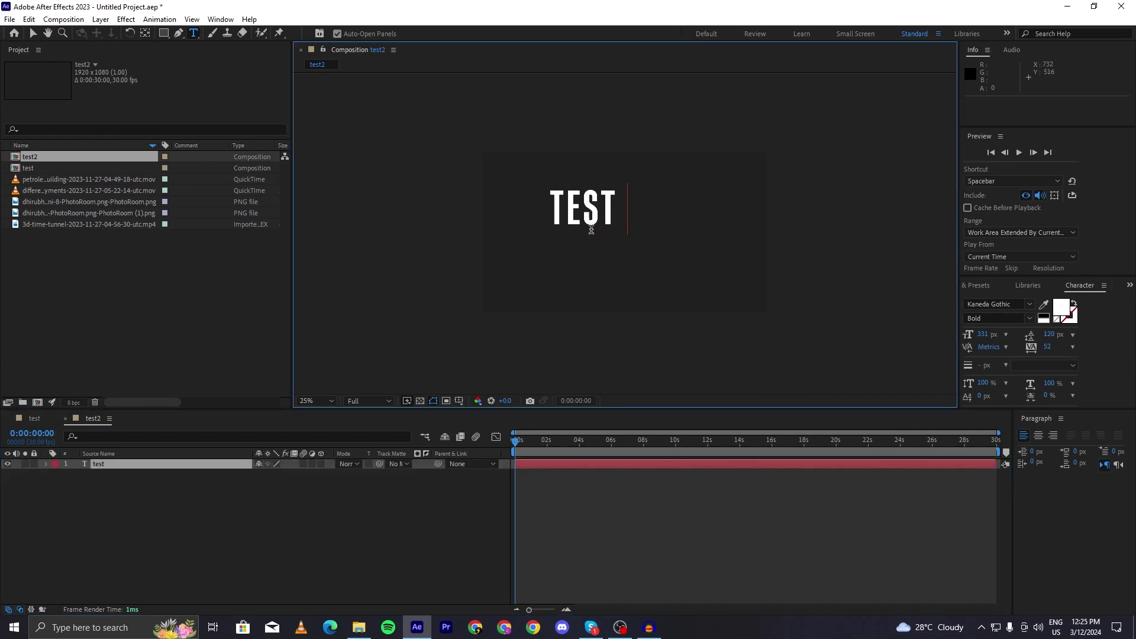
{"action": "type", "text": " 2"}
{"action": "triple_click", "coordinate": [600, 223]}
{"action": "left_click_drag", "start_coordinate": [812, 223], "coordinate": [850, 246]}
{"action": "left_click", "coordinate": [672, 531]}
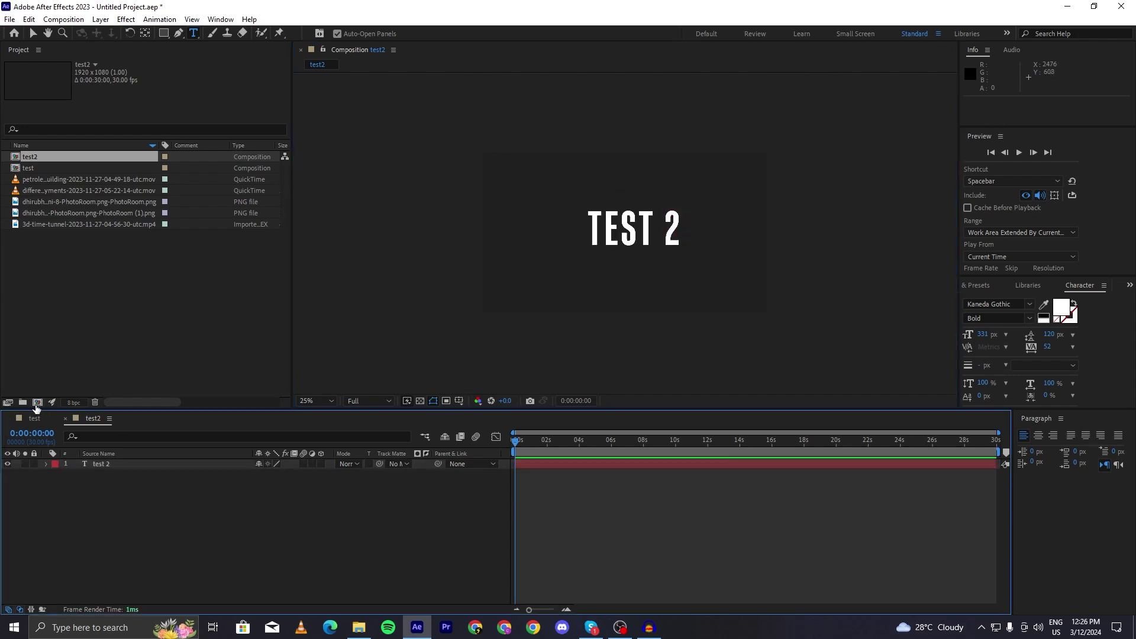
{"action": "left_click", "coordinate": [37, 403]}
{"action": "type", "text": "test 3"}
- Confirm the test 3 composition and type a TEST 3 title in its viewer
{"action": "key", "text": "Return"}
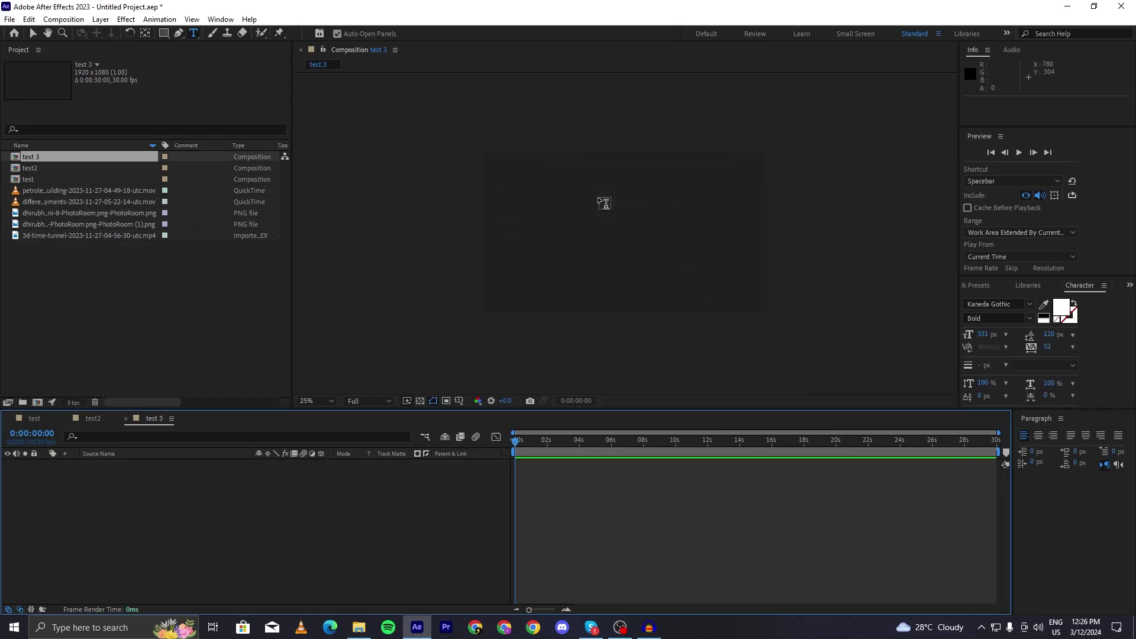
{"action": "left_click", "coordinate": [554, 225]}
{"action": "type", "text": "test 3"}
{"action": "left_click", "coordinate": [805, 504]}
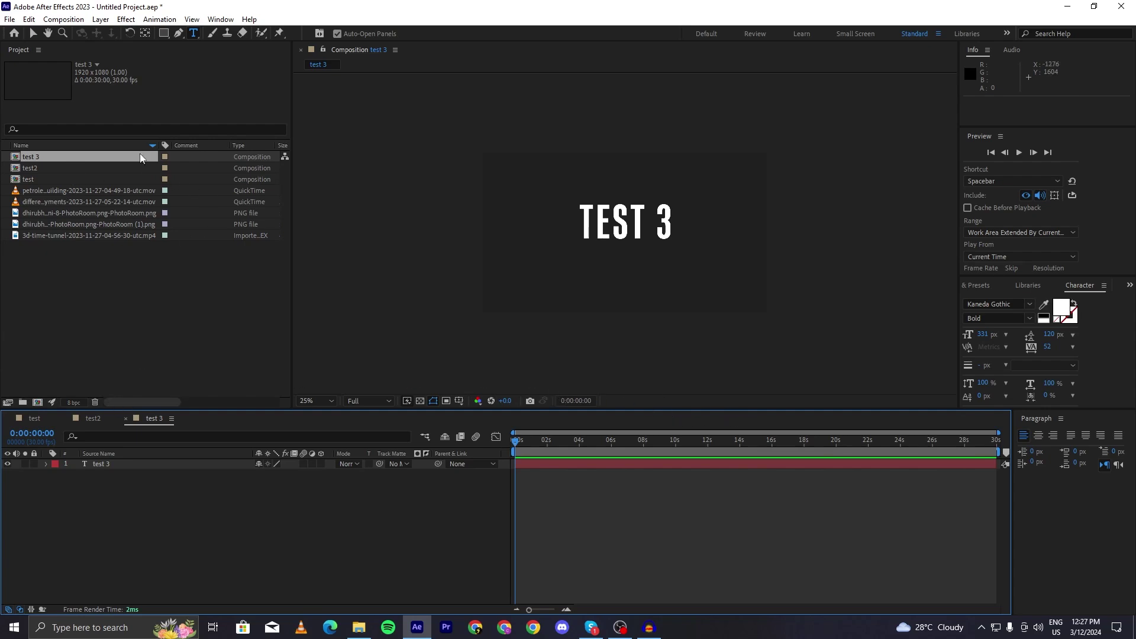
- Open the test, test2 and test 3 compositions, then switch the timeline back to test
{"action": "double_click", "coordinate": [65, 179]}
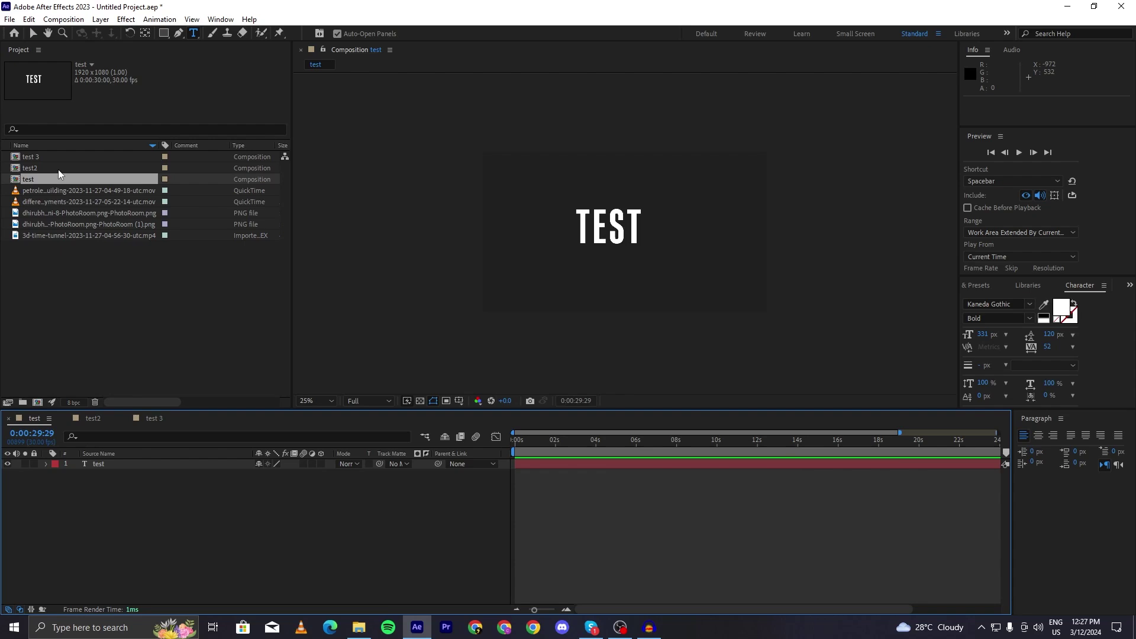
{"action": "double_click", "coordinate": [58, 169]}
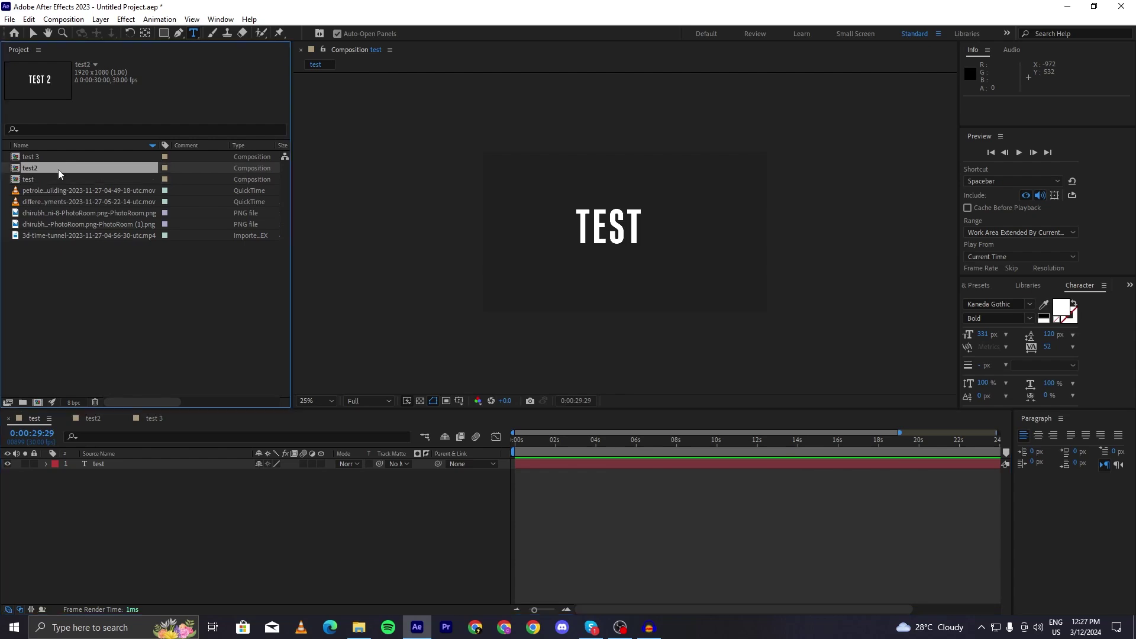
{"action": "double_click", "coordinate": [58, 161]}
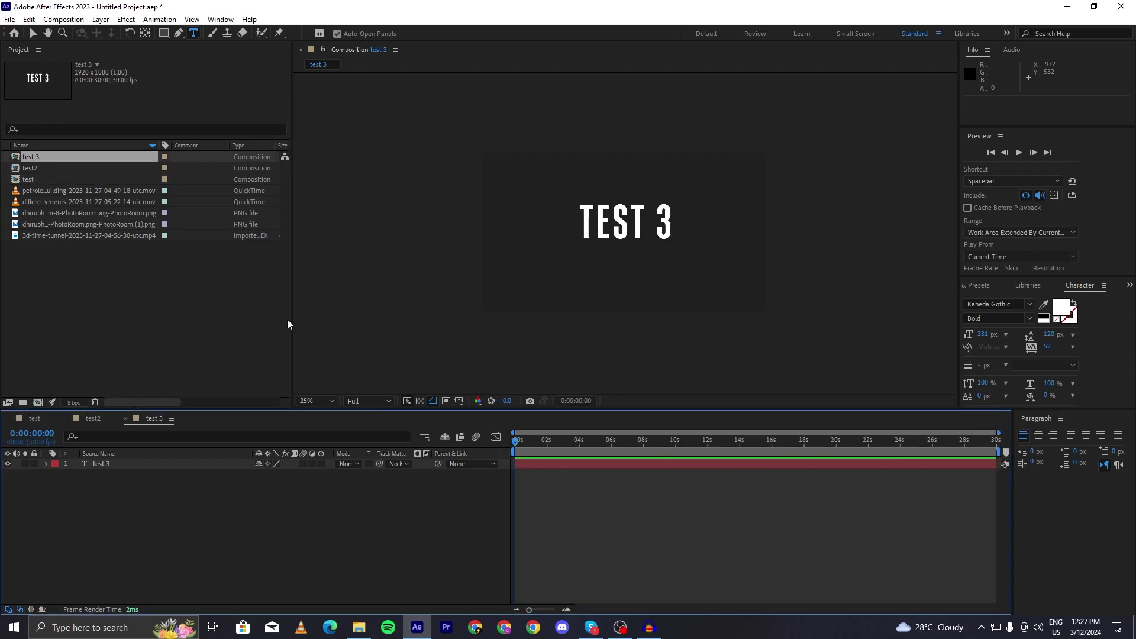
{"action": "left_click_drag", "start_coordinate": [370, 408], "coordinate": [371, 370]}
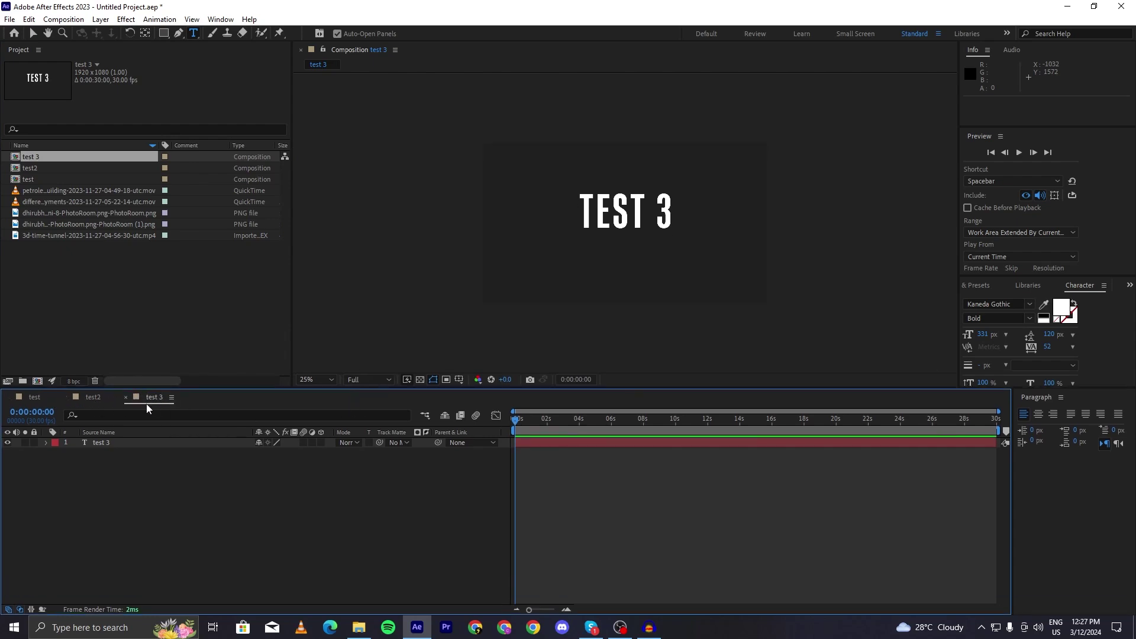
{"action": "left_click", "coordinate": [31, 400]}
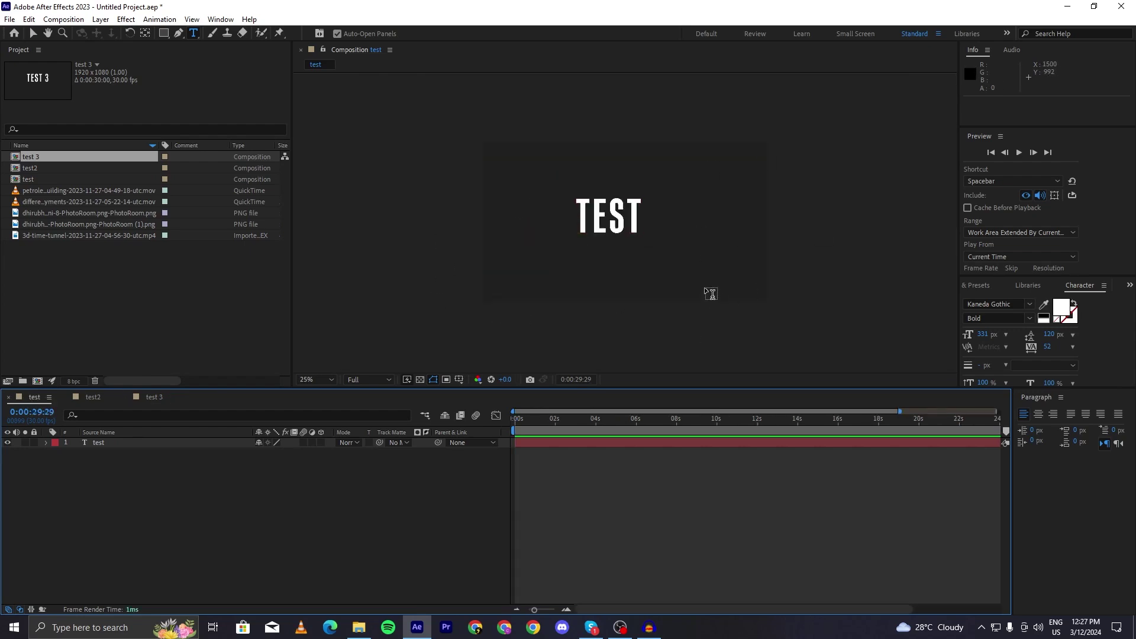
{"action": "left_click", "coordinate": [103, 400]}
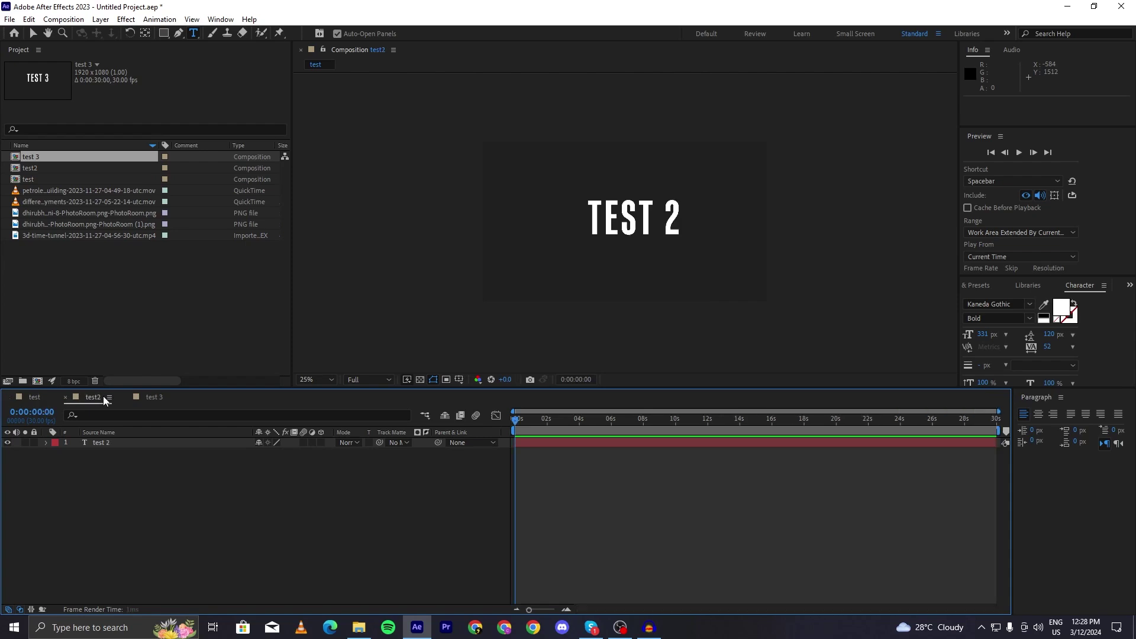
{"action": "left_click", "coordinate": [34, 397]}
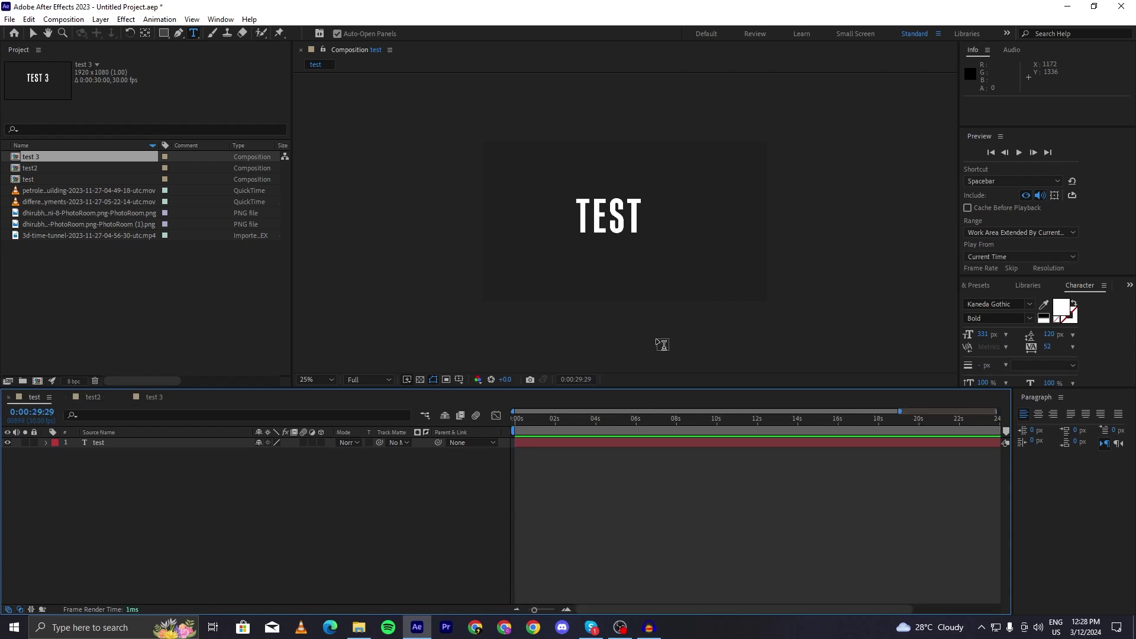
{"action": "left_click", "coordinate": [37, 170]}
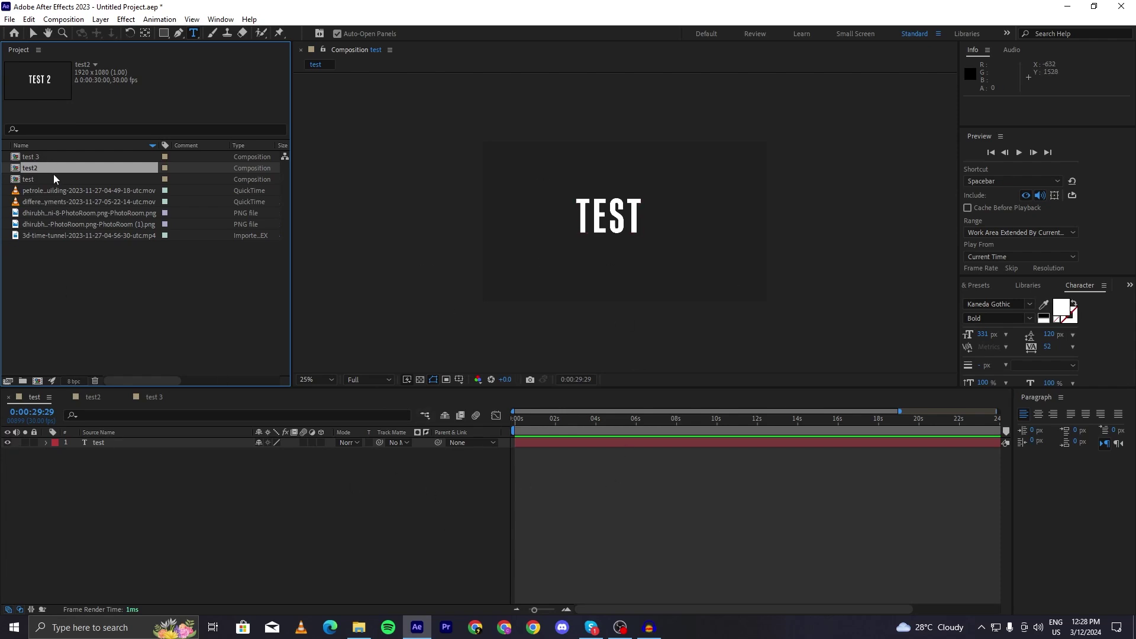
{"action": "left_click_drag", "start_coordinate": [39, 169], "coordinate": [550, 442]}
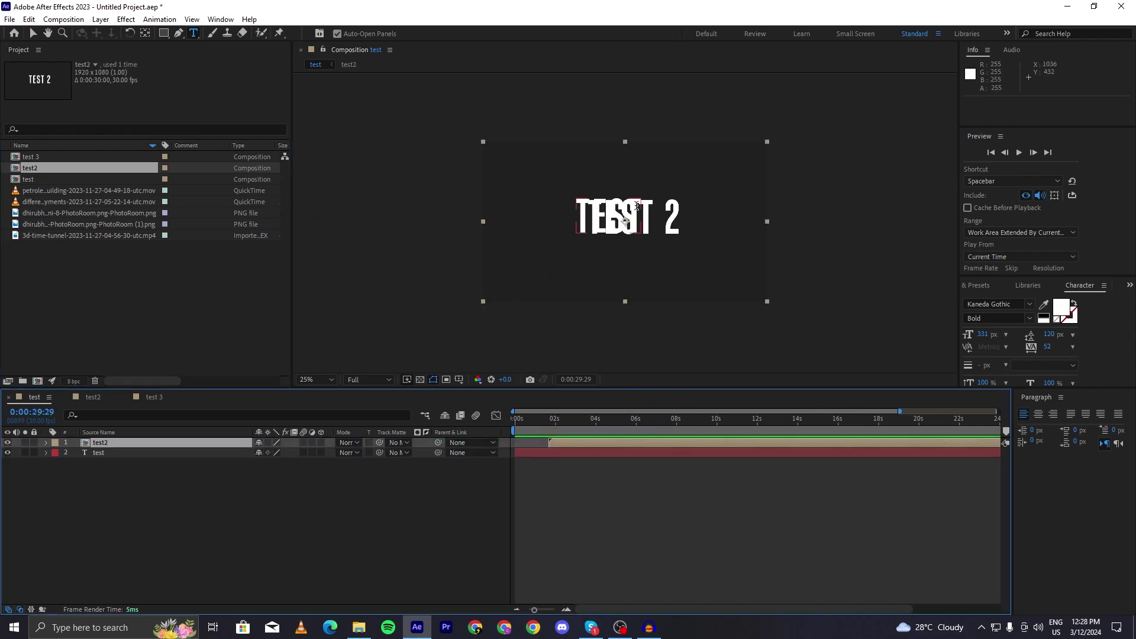
{"action": "key", "text": "v"}
{"action": "left_click_drag", "start_coordinate": [626, 222], "coordinate": [613, 261]}
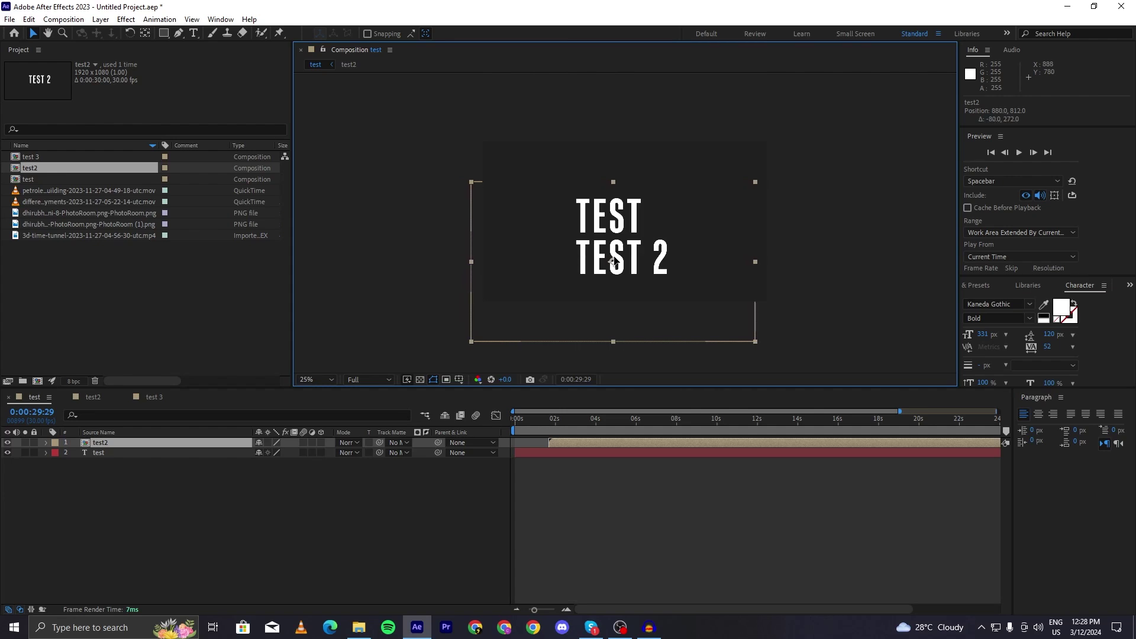
{"action": "left_click", "coordinate": [680, 508]}
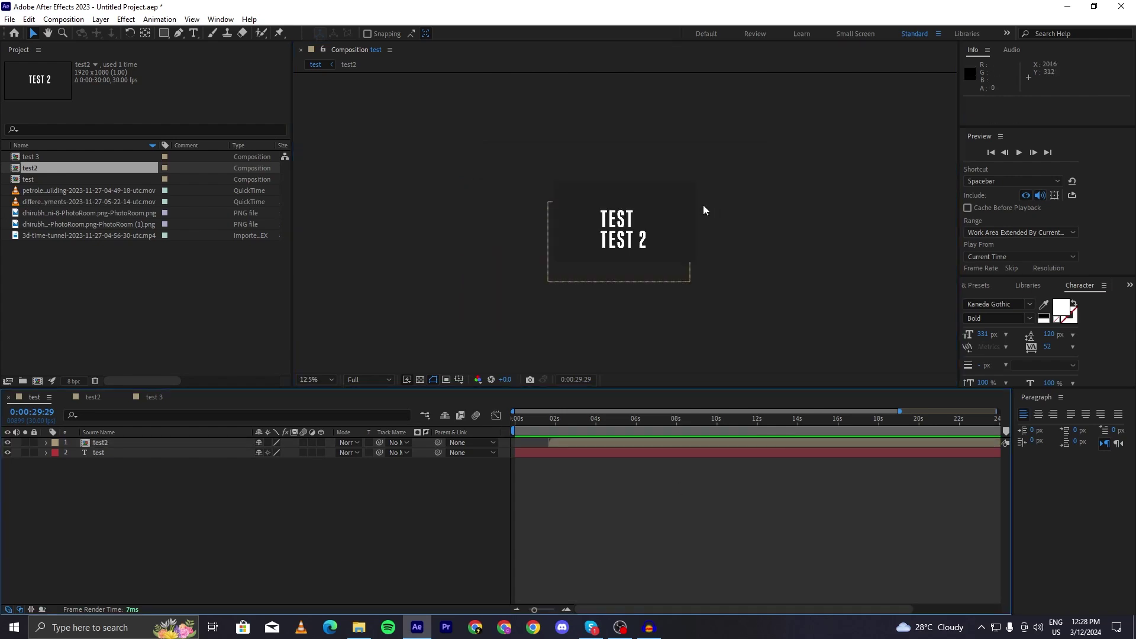
{"action": "left_click_drag", "start_coordinate": [536, 422], "coordinate": [592, 424]}
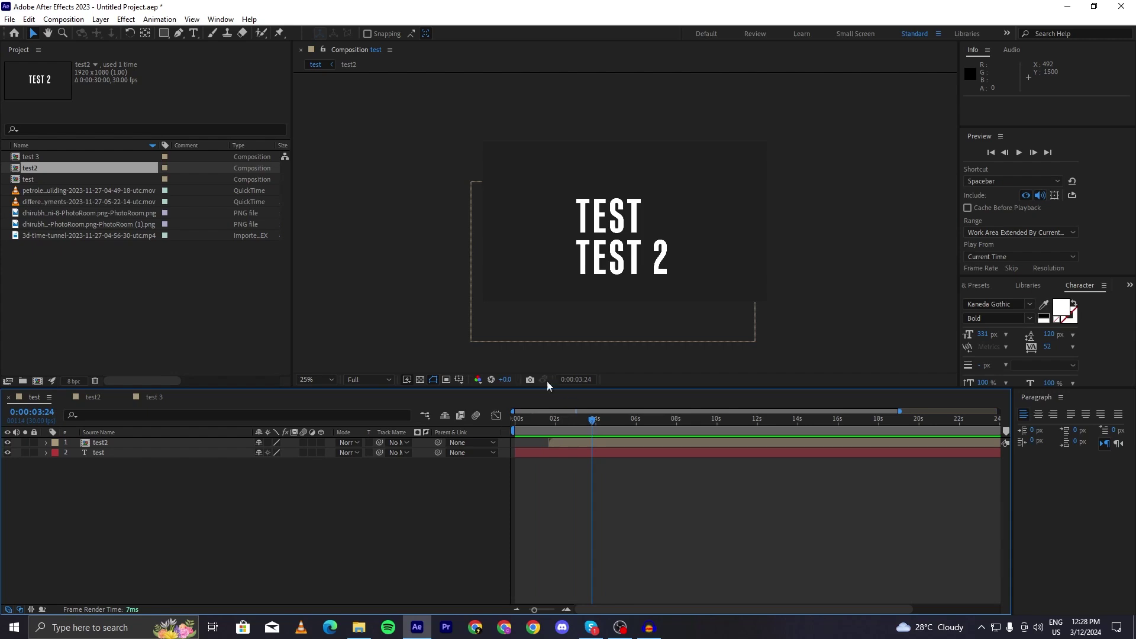
{"action": "left_click_drag", "start_coordinate": [31, 157], "coordinate": [591, 448]}
{"action": "left_click_drag", "start_coordinate": [611, 221], "coordinate": [604, 184]}
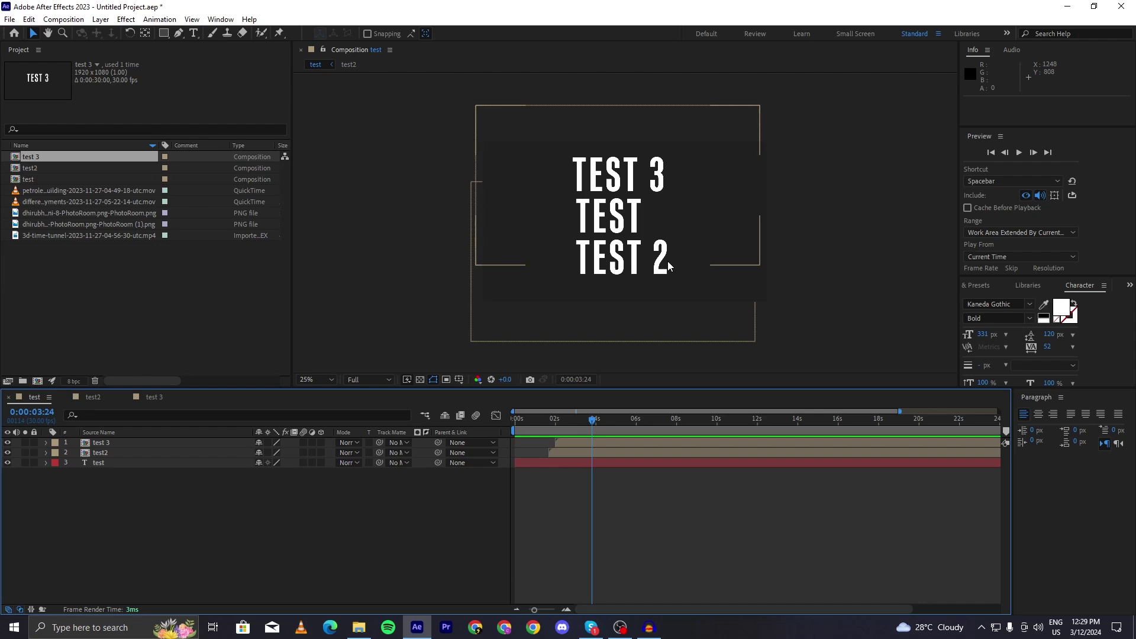
{"action": "left_click", "coordinate": [603, 444]}
{"action": "key", "text": "Delete"}
{"action": "left_click", "coordinate": [603, 444]}
{"action": "key", "text": "Delete"}
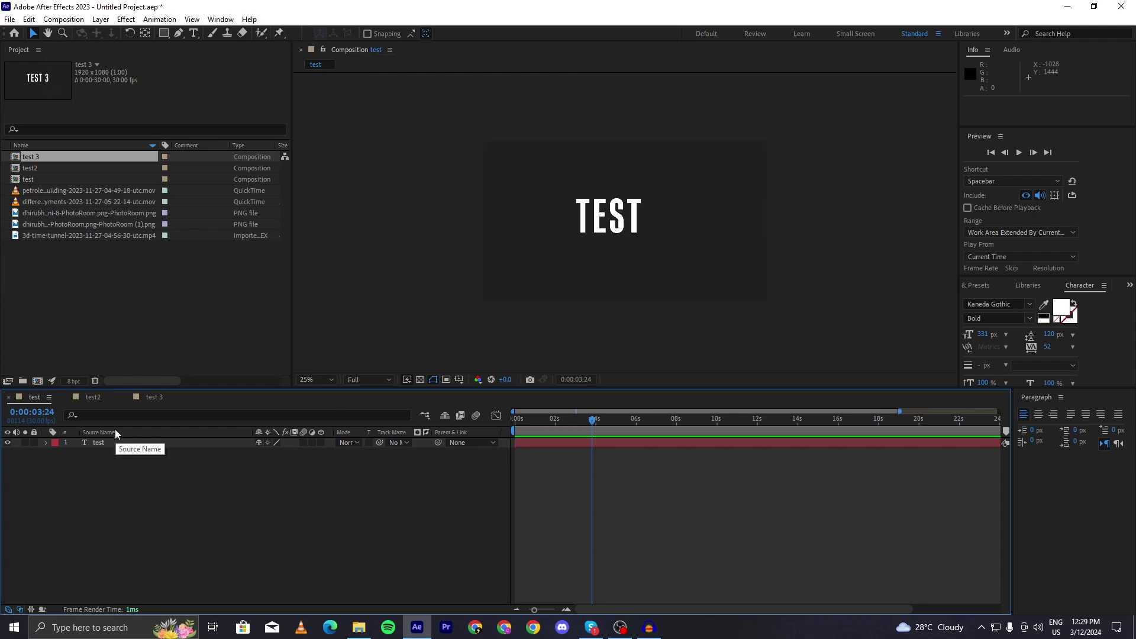
- Toggle the TEST layer's Video eye switch several times, leaving the layer hidden
{"action": "left_click", "coordinate": [124, 444]}
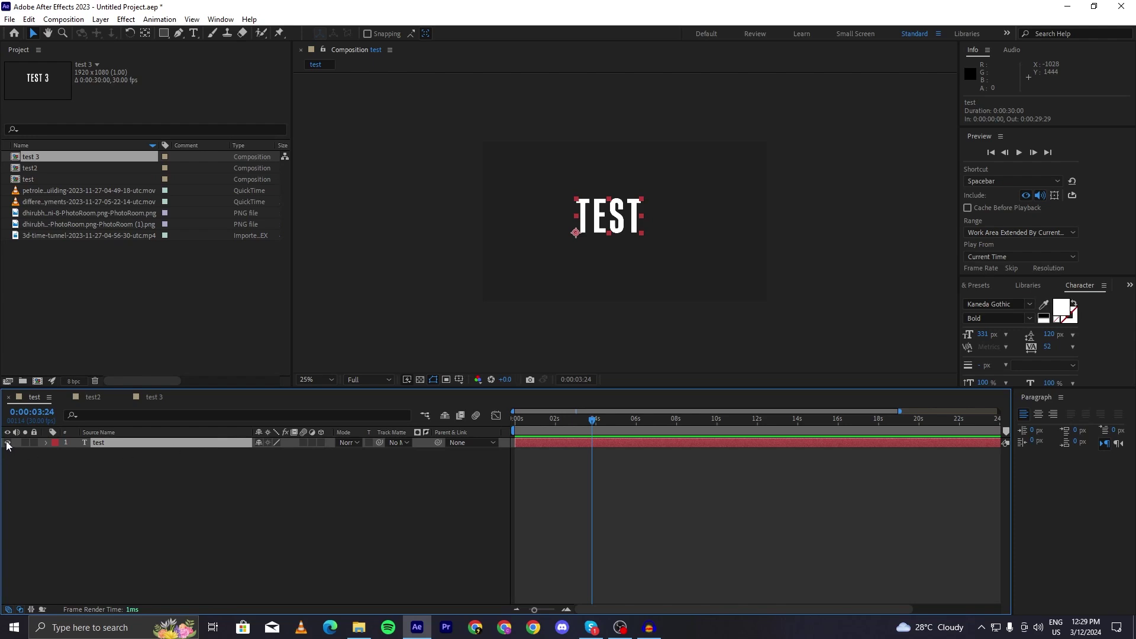
{"action": "left_click", "coordinate": [8, 442]}
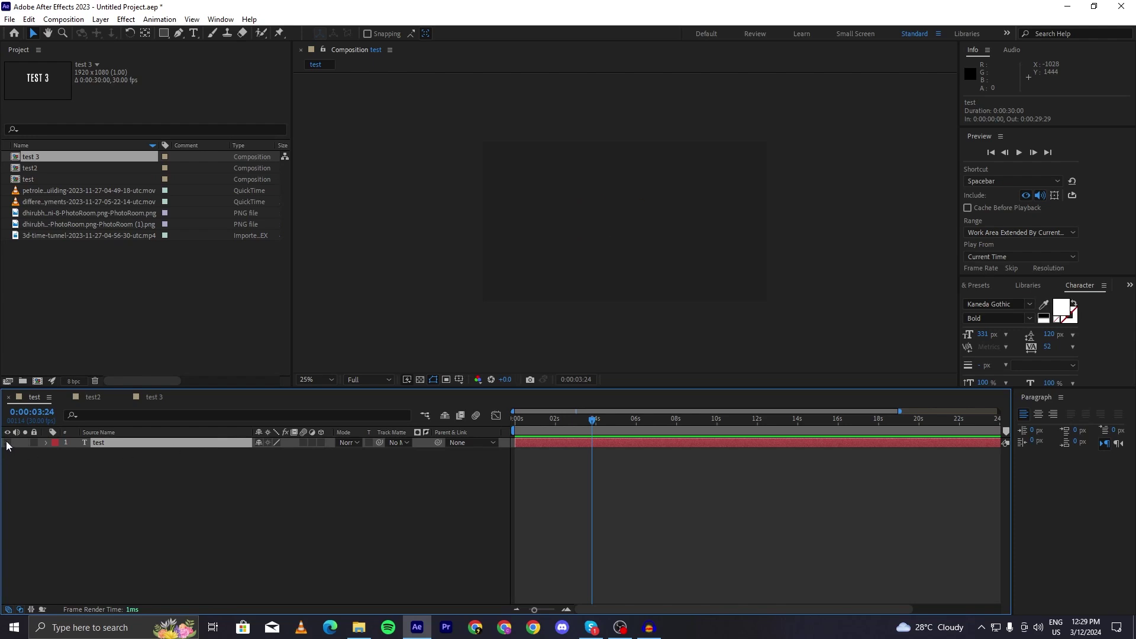
{"action": "left_click", "coordinate": [7, 443]}
{"action": "left_click", "coordinate": [8, 443]}
{"action": "left_click", "coordinate": [7, 442]}
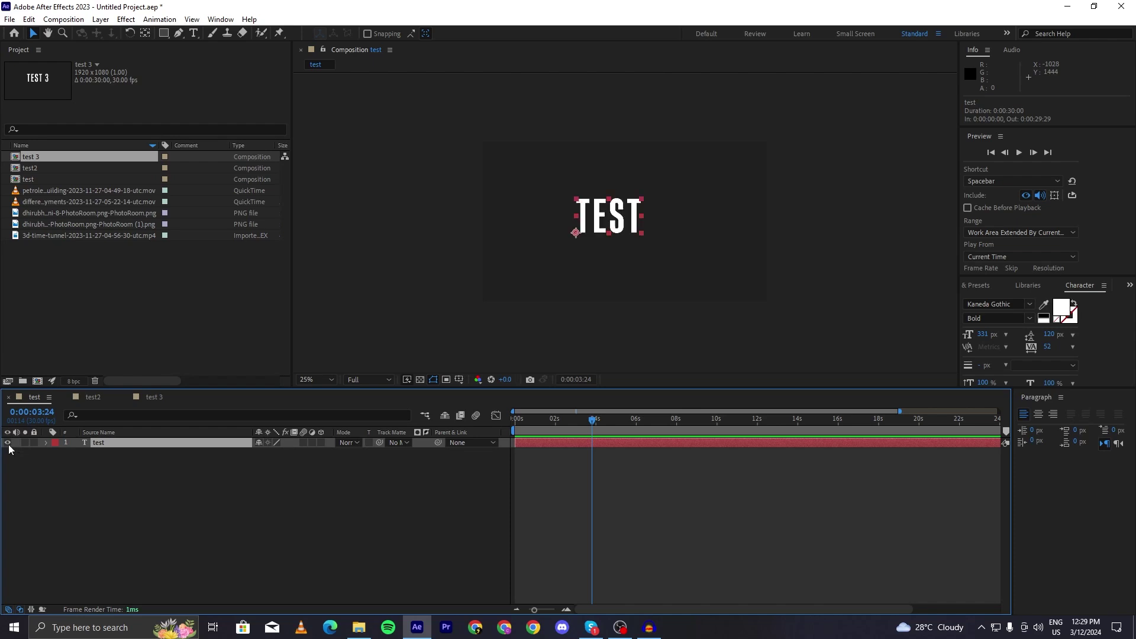
{"action": "left_click", "coordinate": [7, 443]}
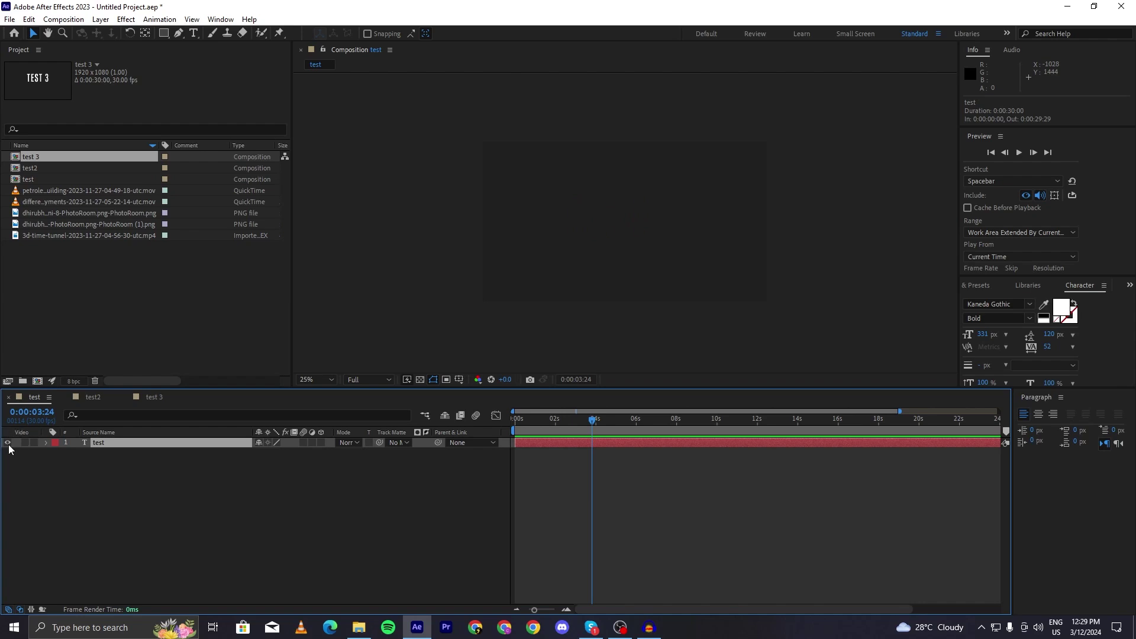
{"action": "left_click", "coordinate": [7, 442]}
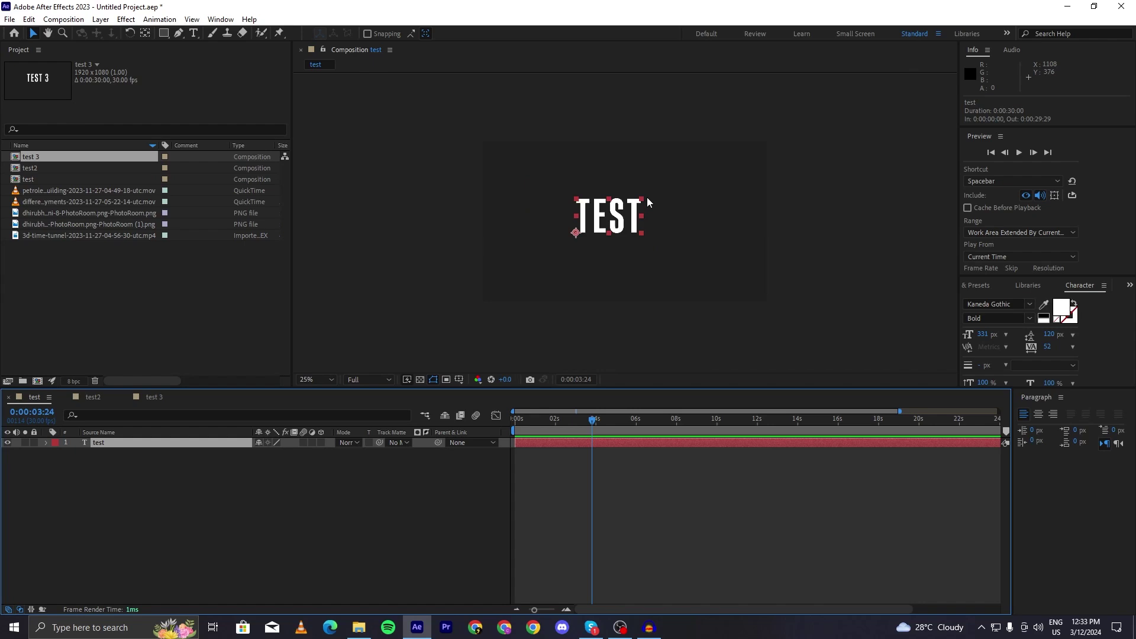
{"action": "key", "text": "period"}
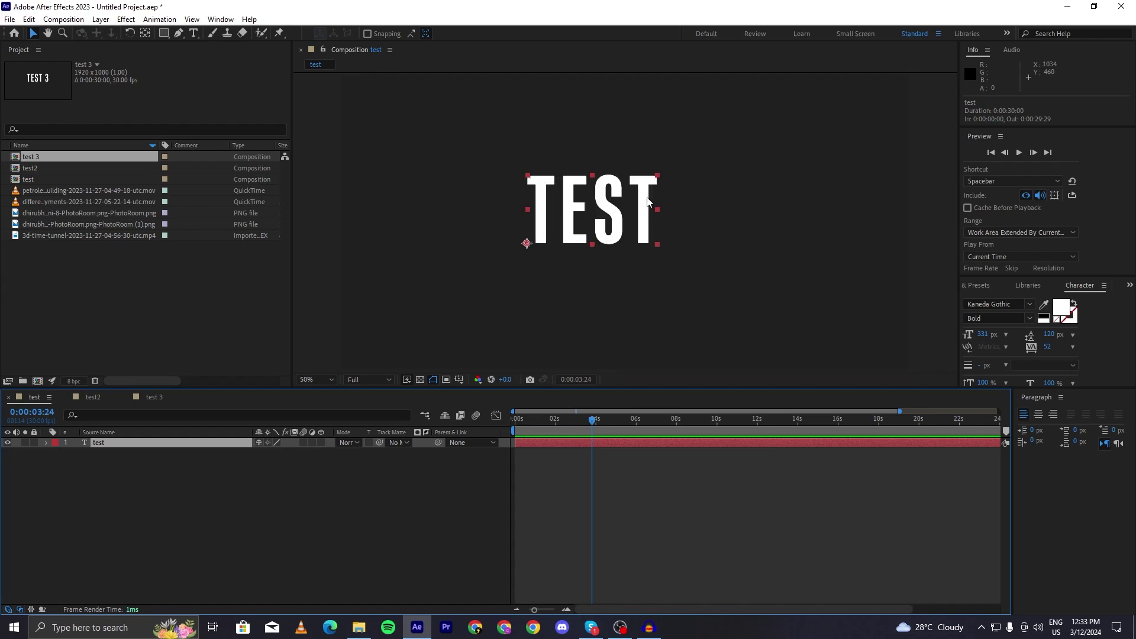
{"action": "key", "text": "comma"}
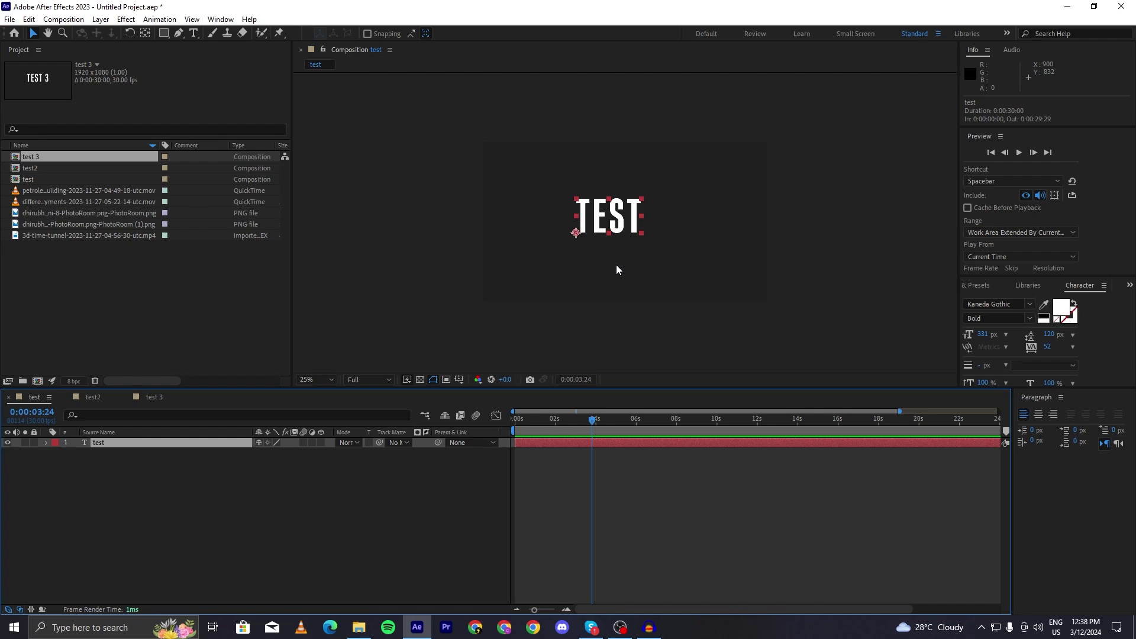
{"action": "scroll", "coordinate": [616, 264], "scroll_direction": "up", "scroll_amount": 2}
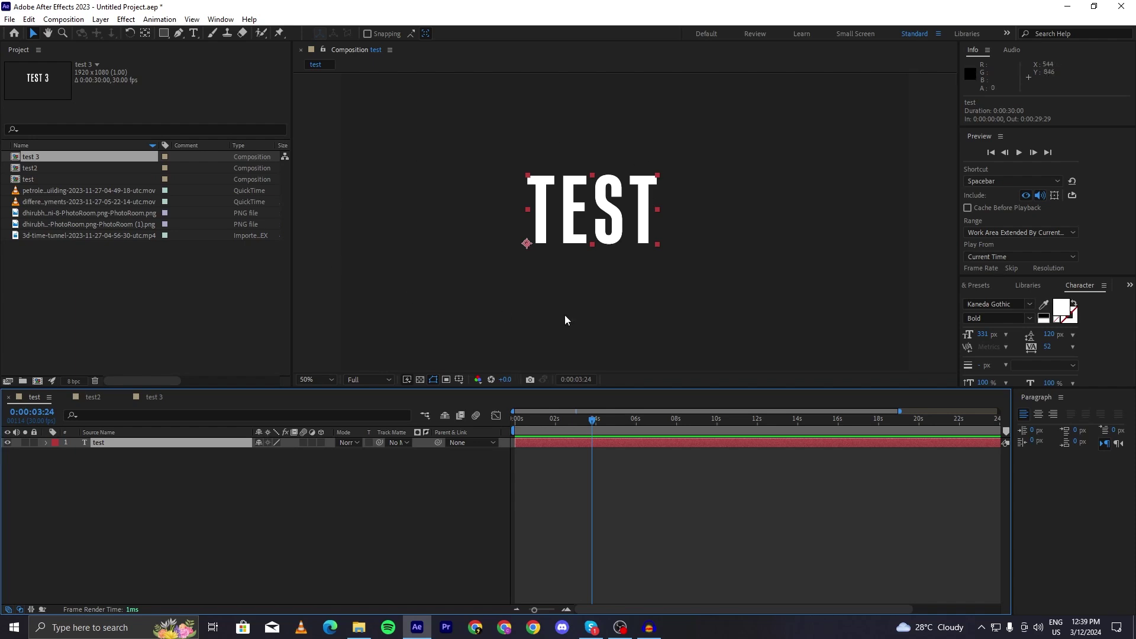
{"action": "key", "text": "comma"}
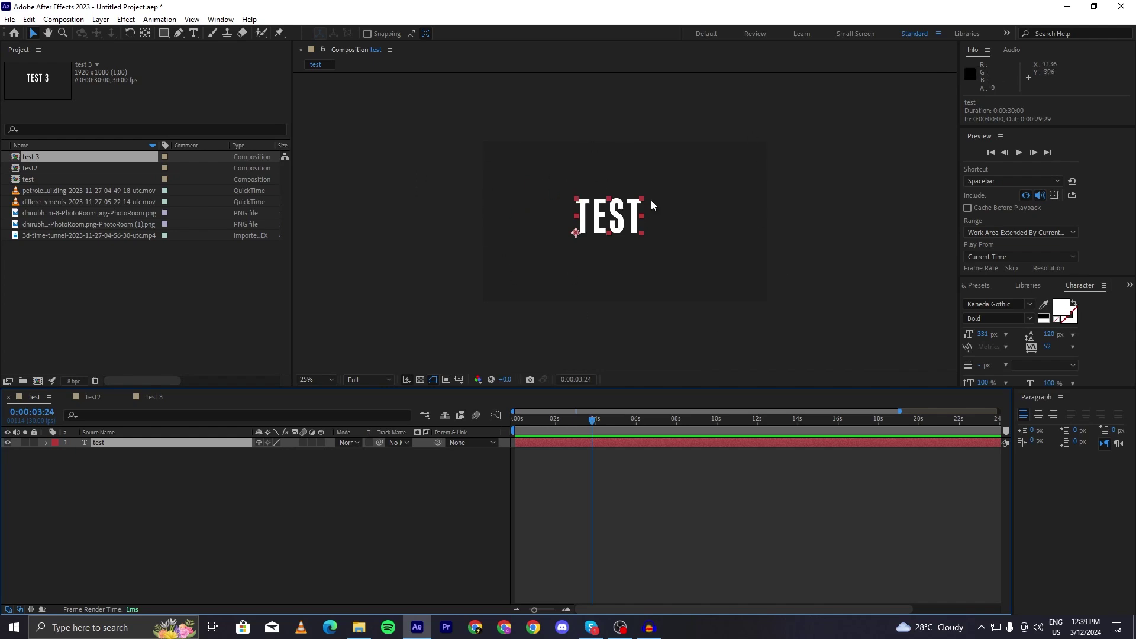
- Drag the drone footage into the timeline, try moving and shrinking it to about 40%, then cut it
{"action": "left_click_drag", "start_coordinate": [88, 190], "coordinate": [211, 439]}
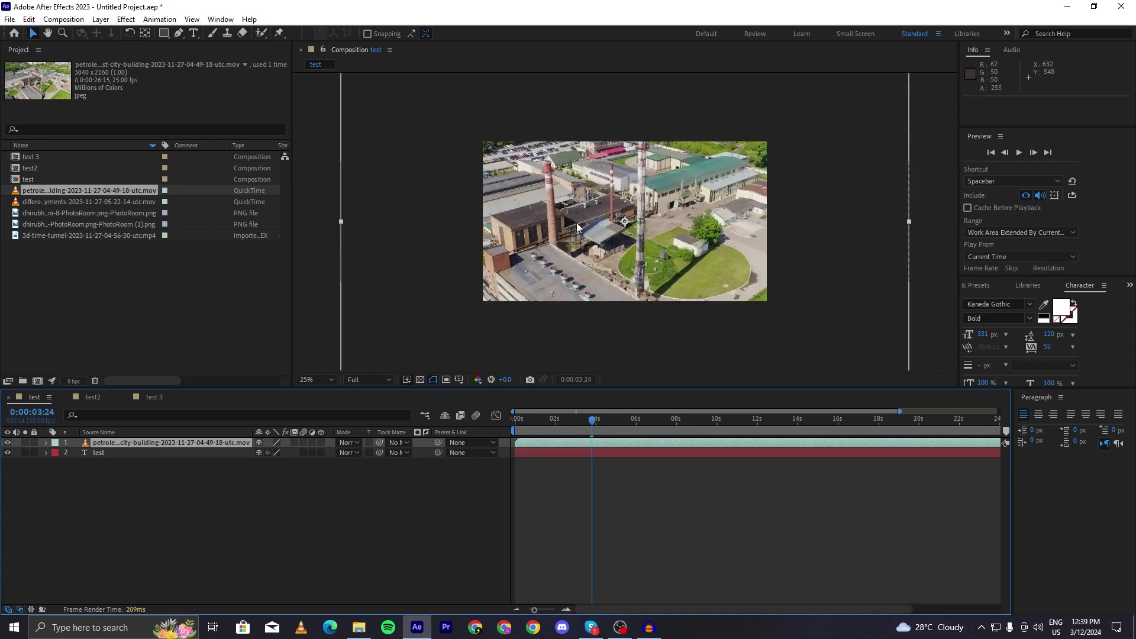
{"action": "key", "text": "comma"}
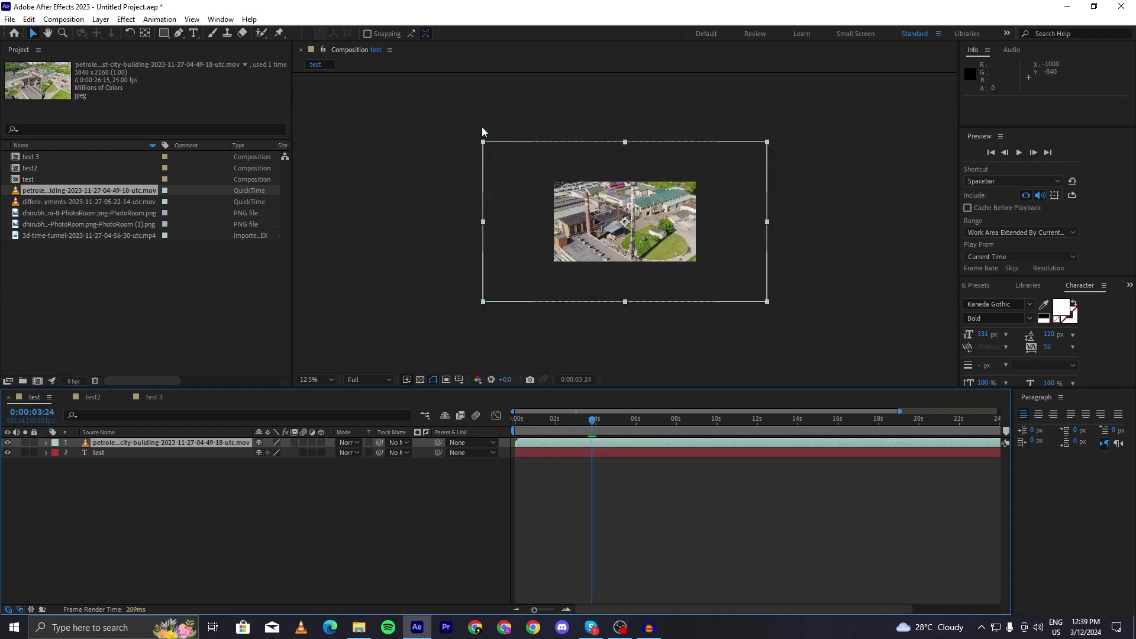
{"action": "left_click_drag", "start_coordinate": [574, 214], "coordinate": [566, 237]}
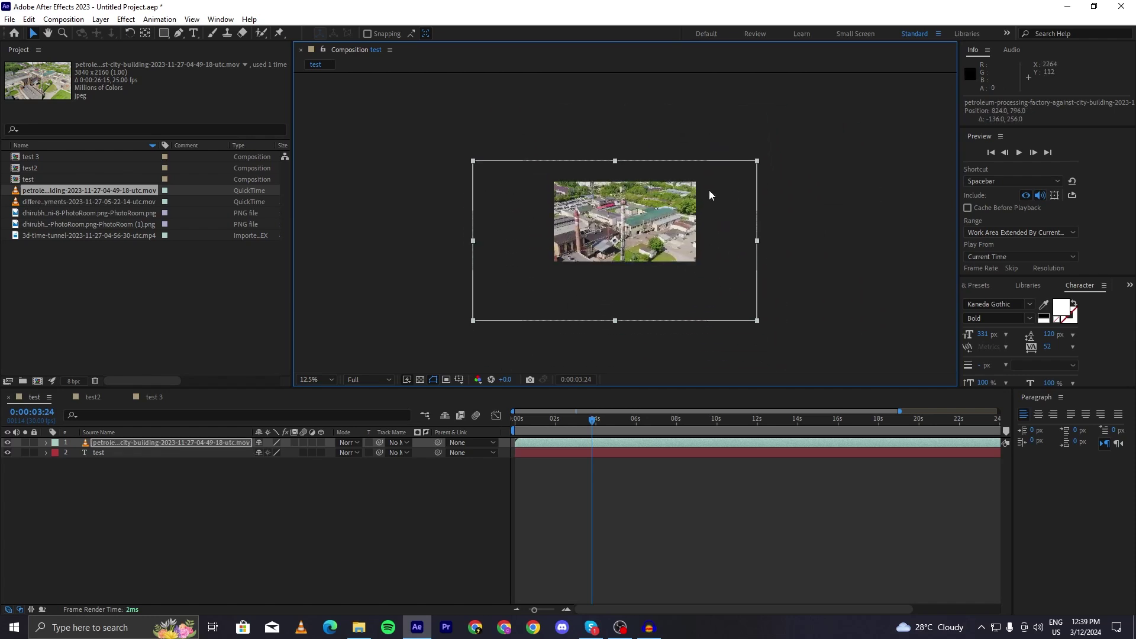
{"action": "key", "text": "period"}
{"action": "key", "text": "comma"}
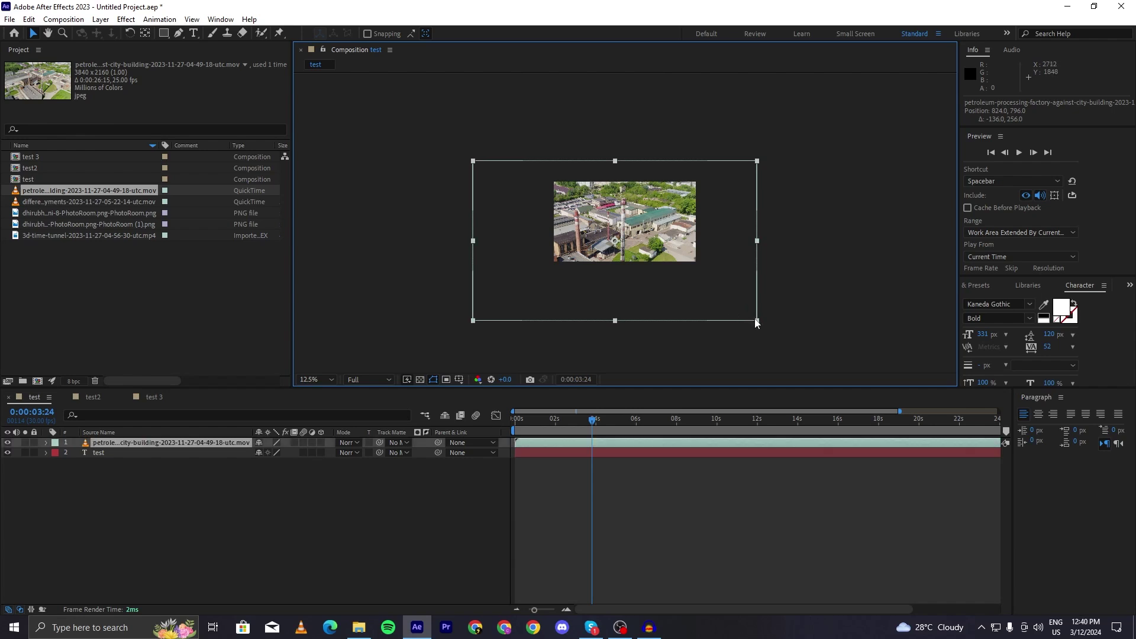
{"action": "left_click_drag", "start_coordinate": [756, 321], "coordinate": [628, 228]}
{"action": "key", "text": "period"}
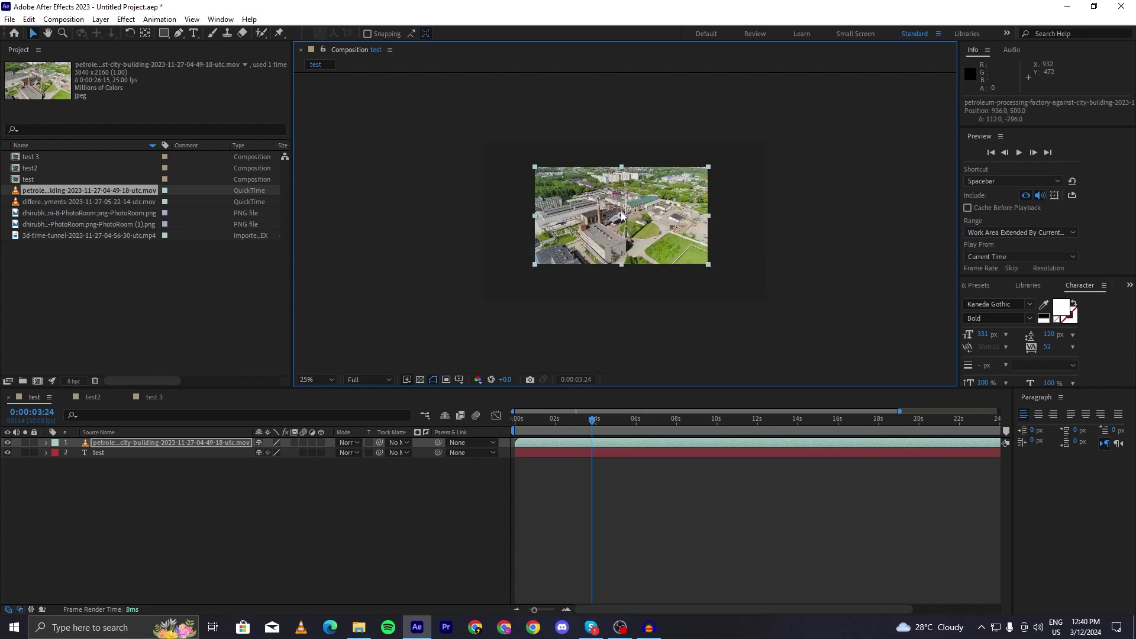
{"action": "key", "text": "ctrl+x"}
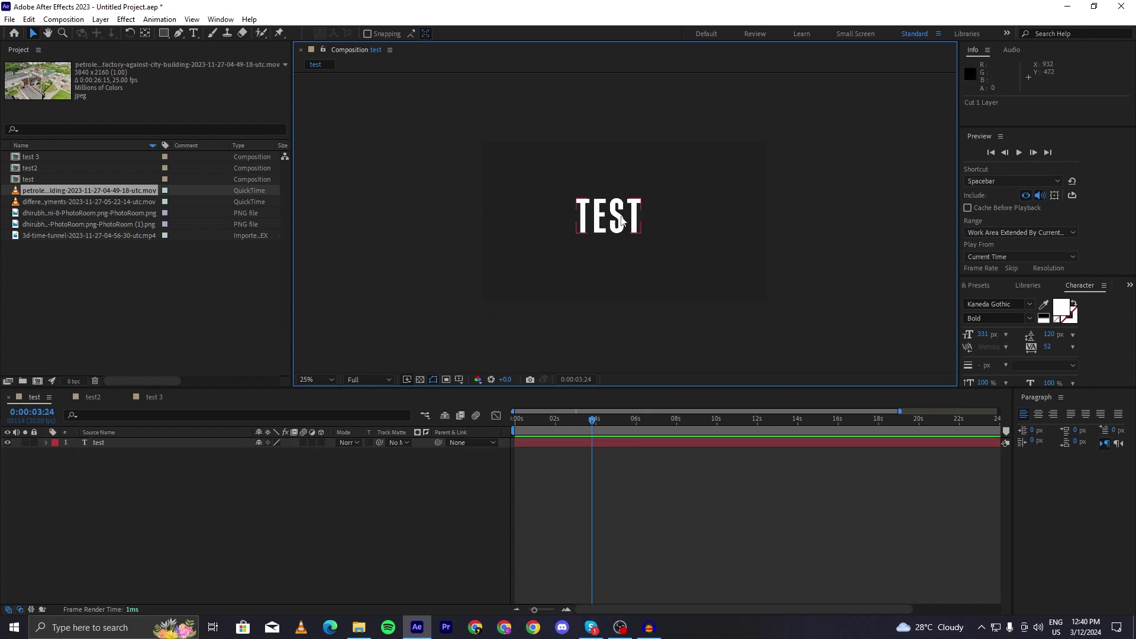
- Re-add the drone footage above the TEST layer and select it in the viewer
{"action": "left_click_drag", "start_coordinate": [79, 188], "coordinate": [186, 442]}
{"action": "key", "text": "comma"}
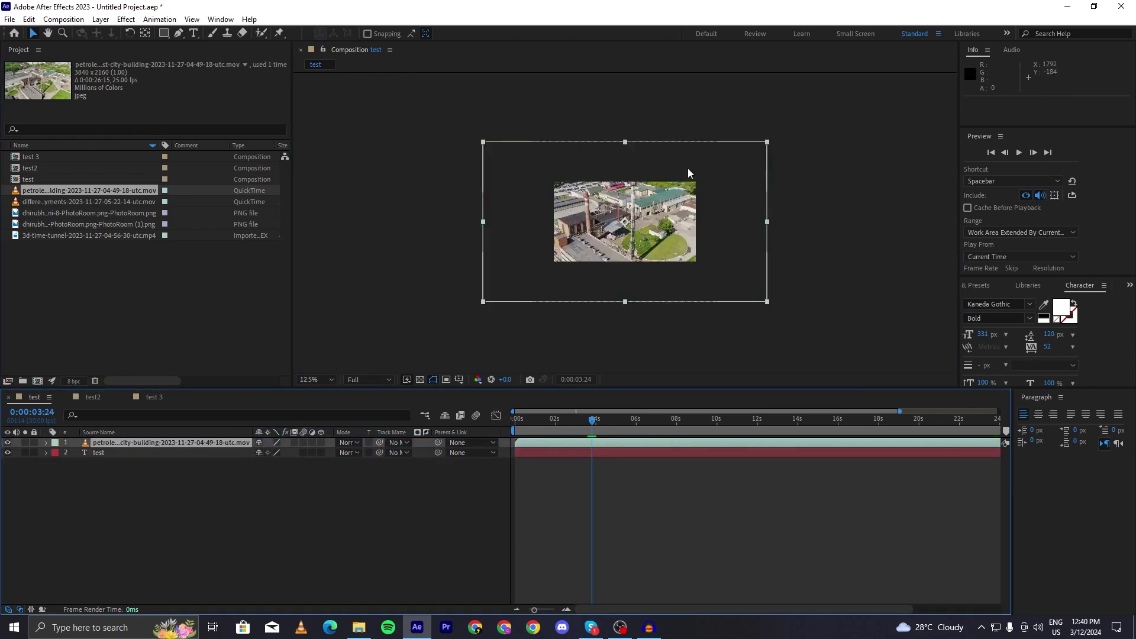
{"action": "left_click", "coordinate": [688, 169]}
- Apply Transform > Fit to Comp to the drone footage layer
{"action": "right_click", "coordinate": [639, 183]}
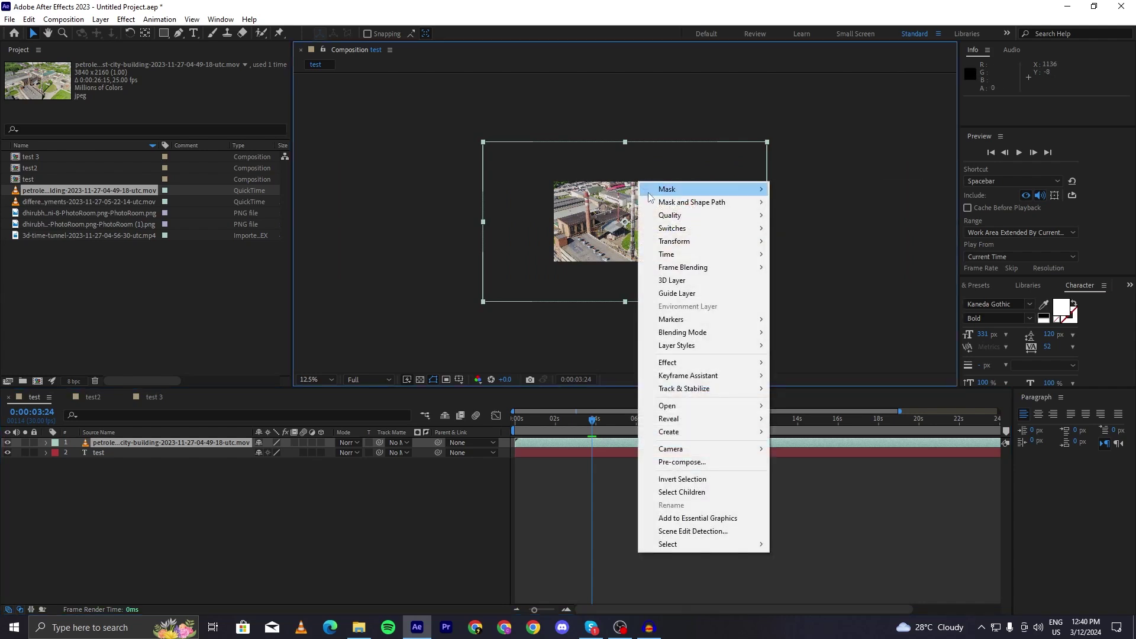
{"action": "mouse_move", "coordinate": [649, 197]}
{"action": "mouse_move", "coordinate": [675, 248]}
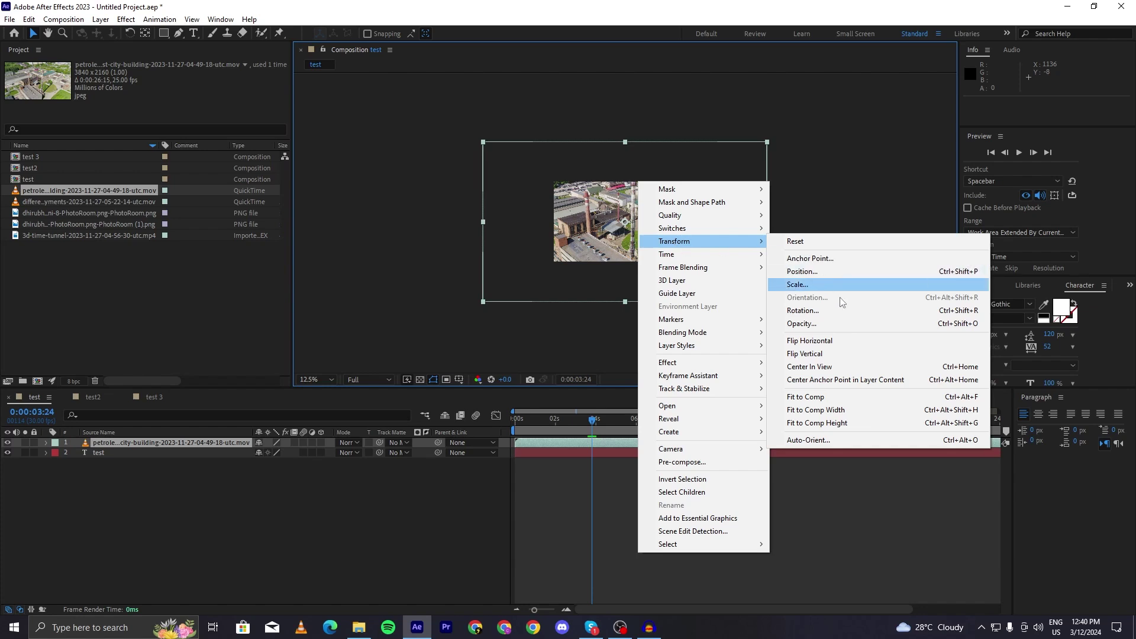
{"action": "left_click", "coordinate": [835, 397]}
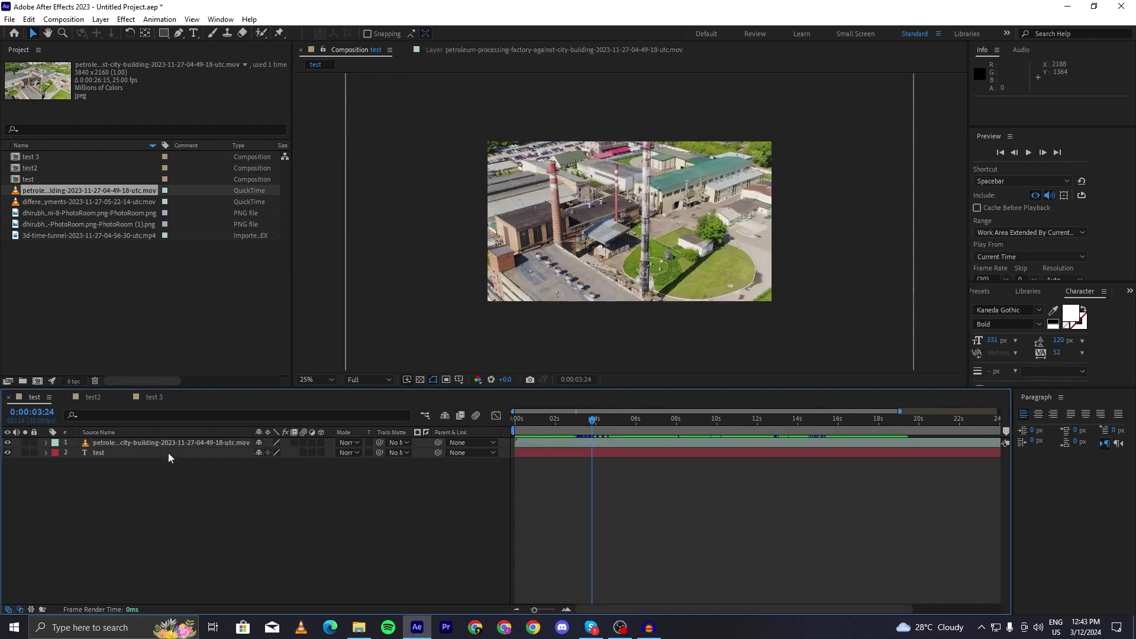
- Scale the drone footage layer down to 50%
{"action": "double_click", "coordinate": [162, 442]}
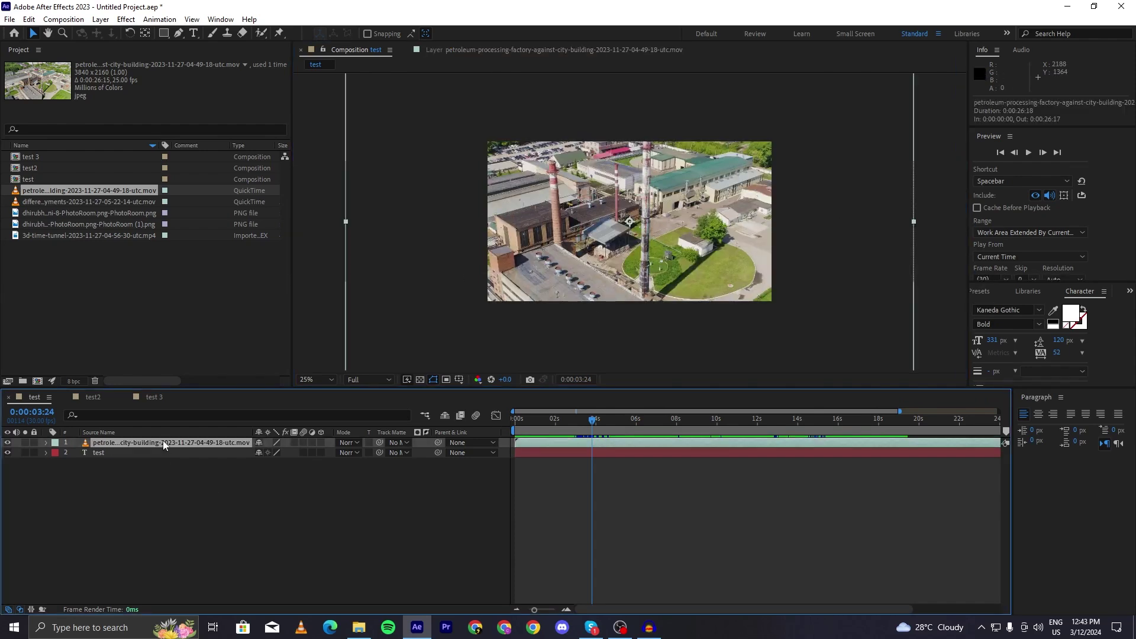
{"action": "left_click", "coordinate": [602, 441]}
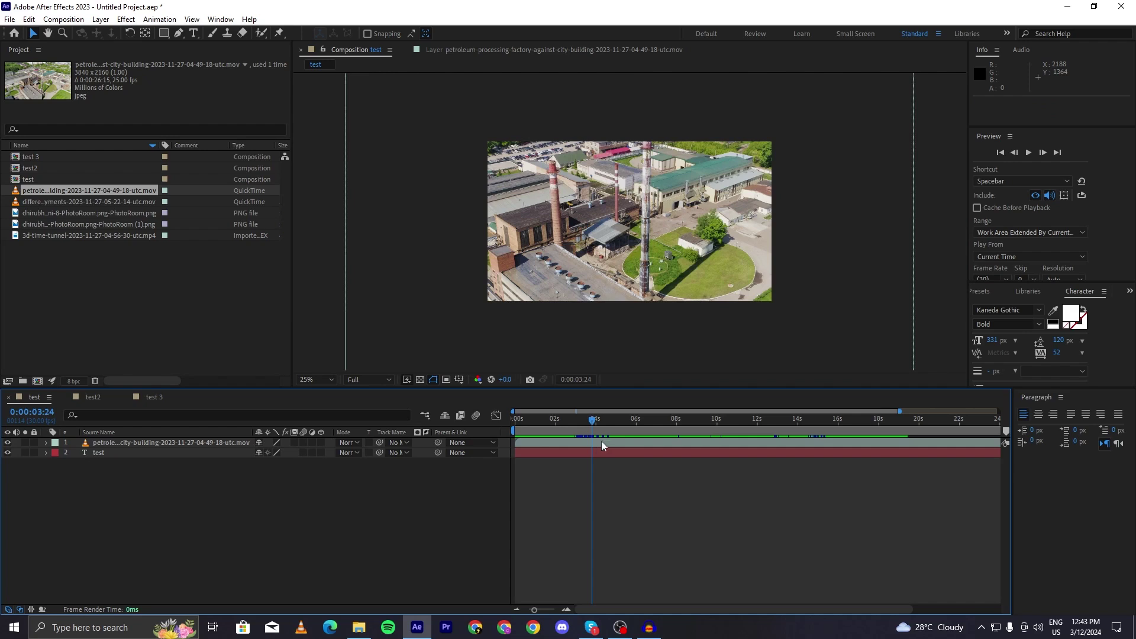
{"action": "key", "text": "s"}
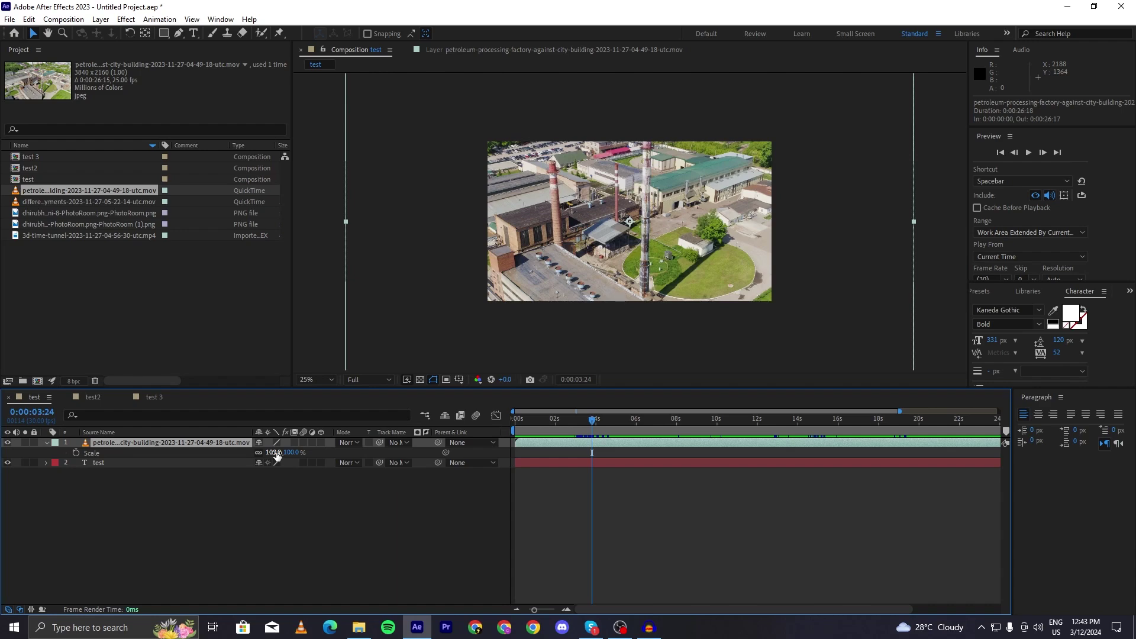
{"action": "left_click_drag", "start_coordinate": [277, 455], "coordinate": [245, 451]}
{"action": "left_click", "coordinate": [706, 560]}
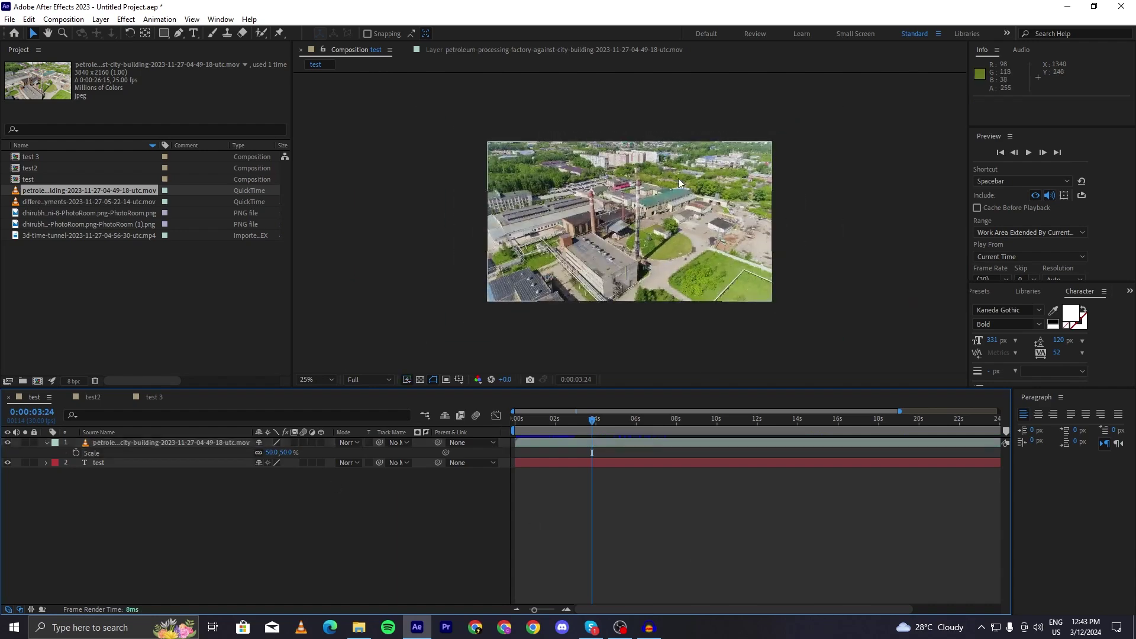
- Change the footage layer's Position to move it lower in the frame
{"action": "left_click", "coordinate": [679, 179]}
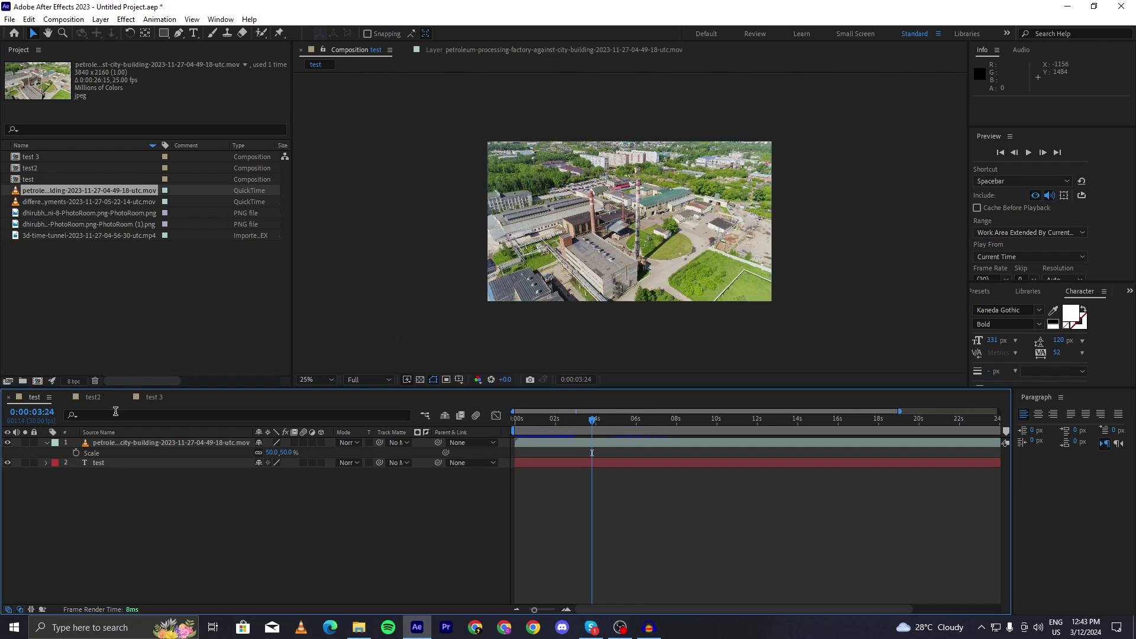
{"action": "left_click", "coordinate": [110, 454]}
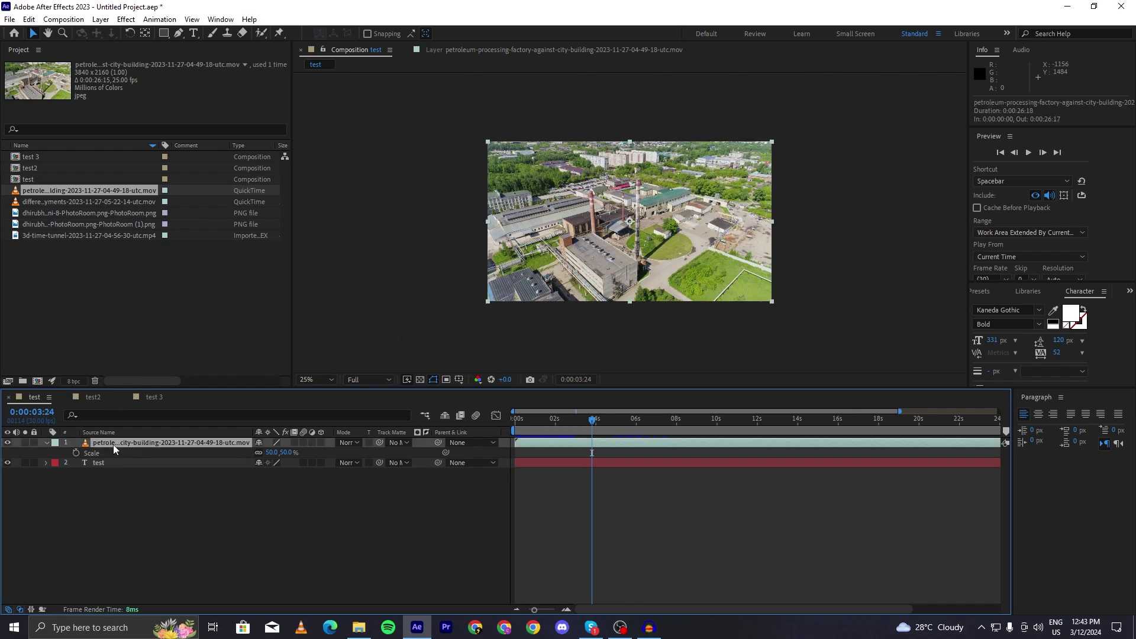
{"action": "key", "text": "p"}
{"action": "left_click_drag", "start_coordinate": [280, 454], "coordinate": [232, 443]}
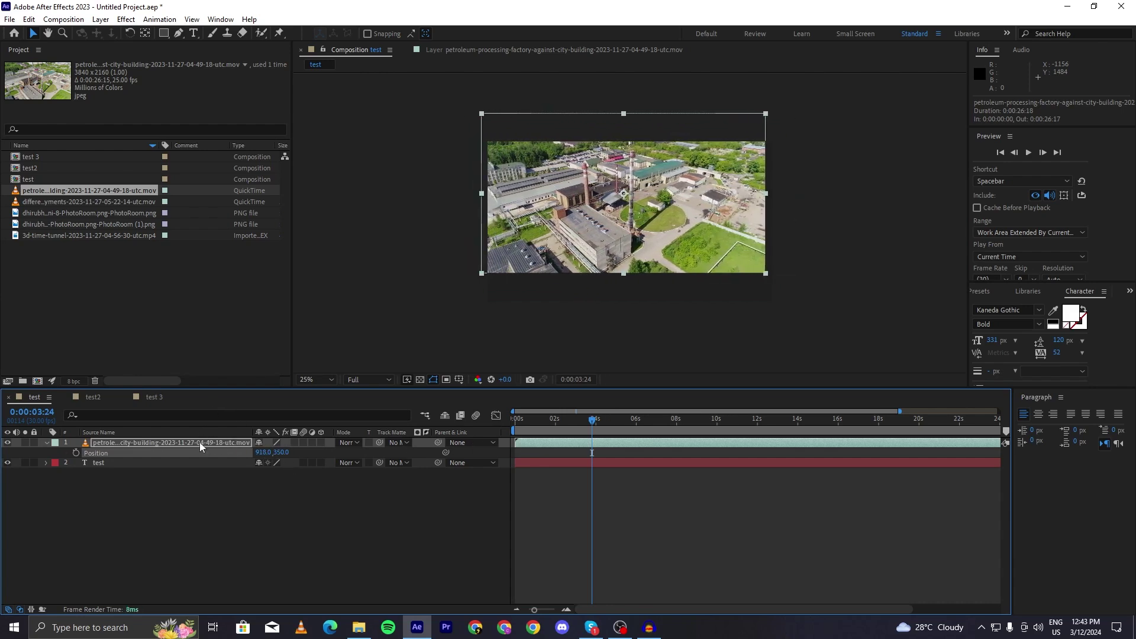
- Try lowering the footage layer's Opacity to 13%, then undo it back to 100%
{"action": "key", "text": "t"}
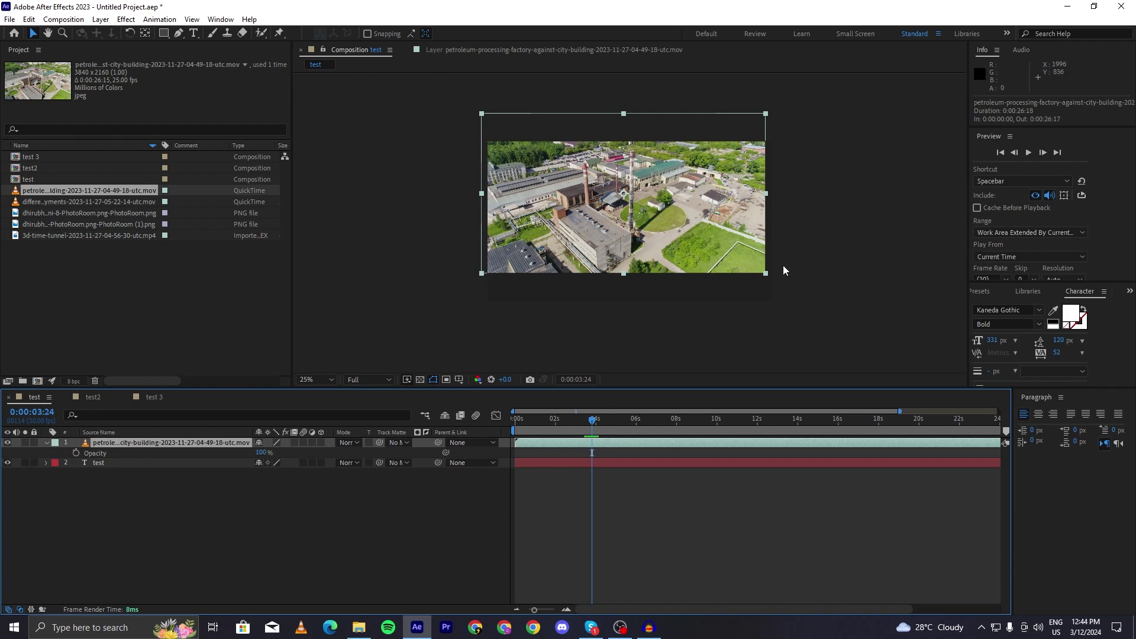
{"action": "left_click_drag", "start_coordinate": [263, 453], "coordinate": [211, 443]}
{"action": "key", "text": "ctrl+z"}
{"action": "key", "text": "ctrl+shift+z"}
{"action": "key", "text": "ctrl+z"}
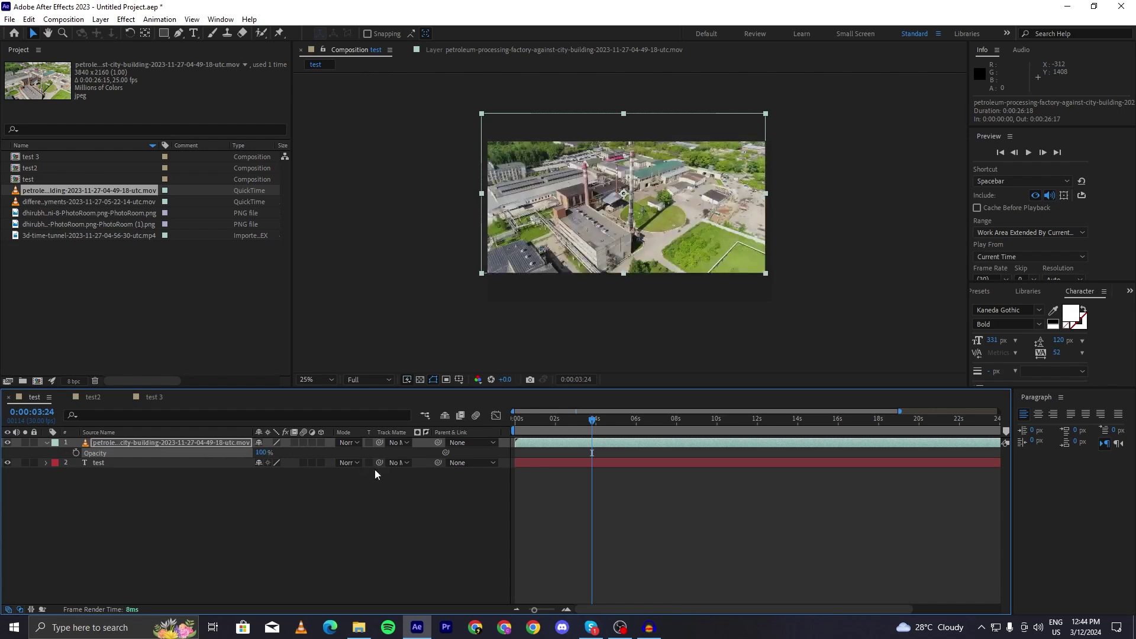
- Undo a small accidental move of the footage and show only its Rotation property
{"action": "left_click_drag", "start_coordinate": [719, 205], "coordinate": [724, 222]}
{"action": "key", "text": "ctrl+z"}
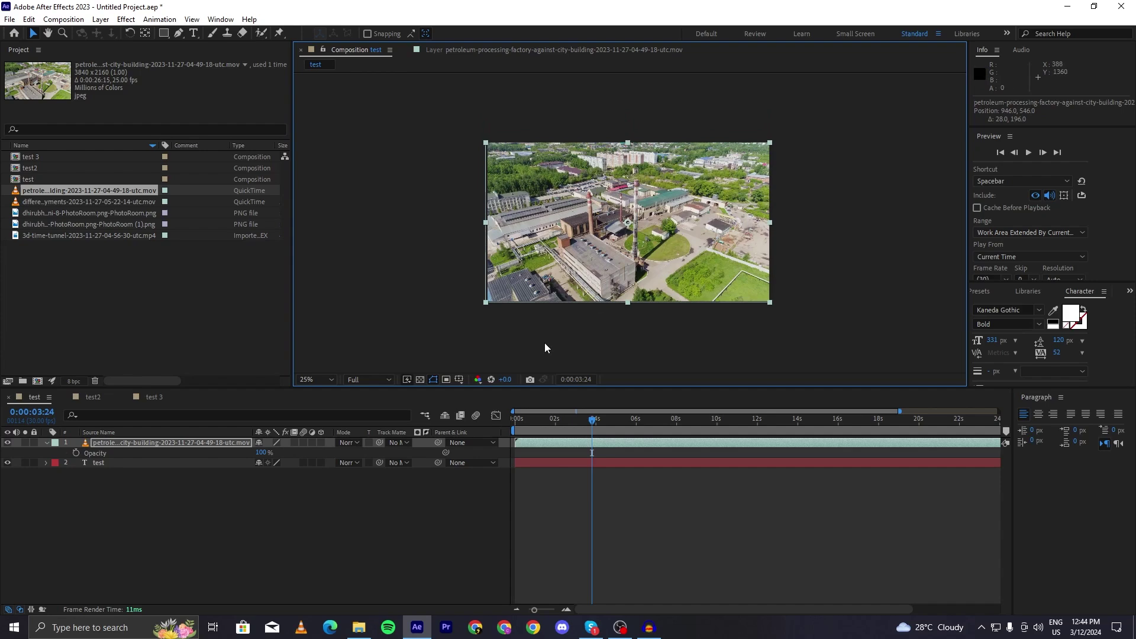
{"action": "left_click", "coordinate": [154, 444]}
{"action": "key", "text": "r"}
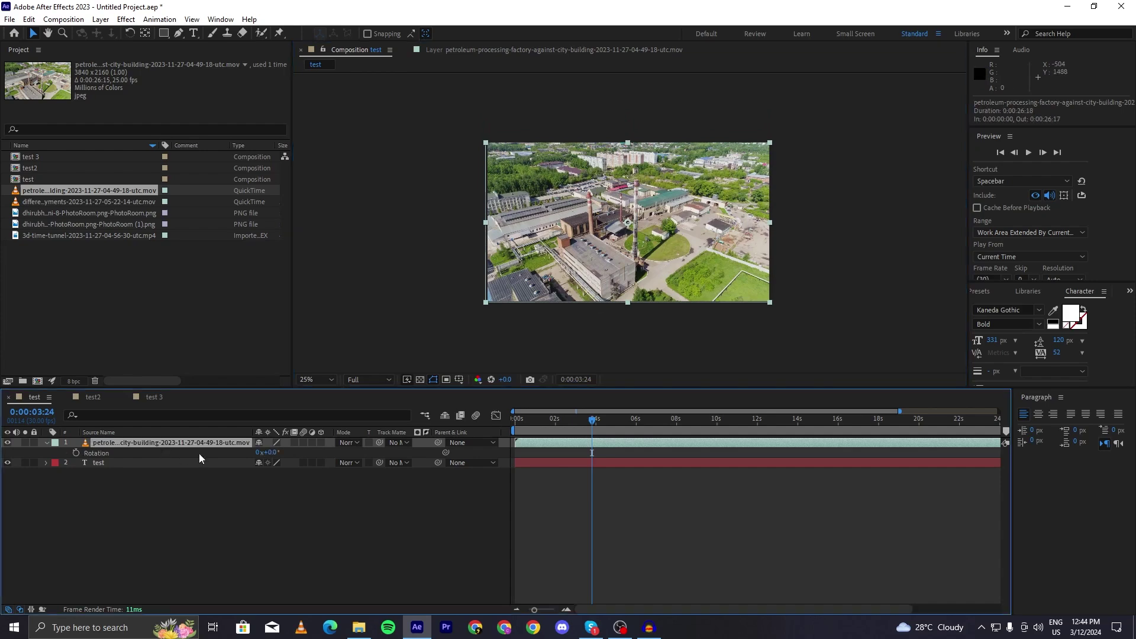
- Try adjusting the footage layer's Rotation, leaving it at 0x+0.0°, and reselect the layer
{"action": "mouse_move", "coordinate": [269, 452]}
{"action": "left_mouse_down"}
{"action": "mouse_move", "coordinate": [343, 469]}
{"action": "mouse_move", "coordinate": [260, 452]}
{"action": "mouse_move", "coordinate": [289, 453]}
{"action": "mouse_move", "coordinate": [272, 452]}
{"action": "left_mouse_up"}
{"action": "left_click", "coordinate": [256, 500]}
{"action": "left_click", "coordinate": [221, 442]}
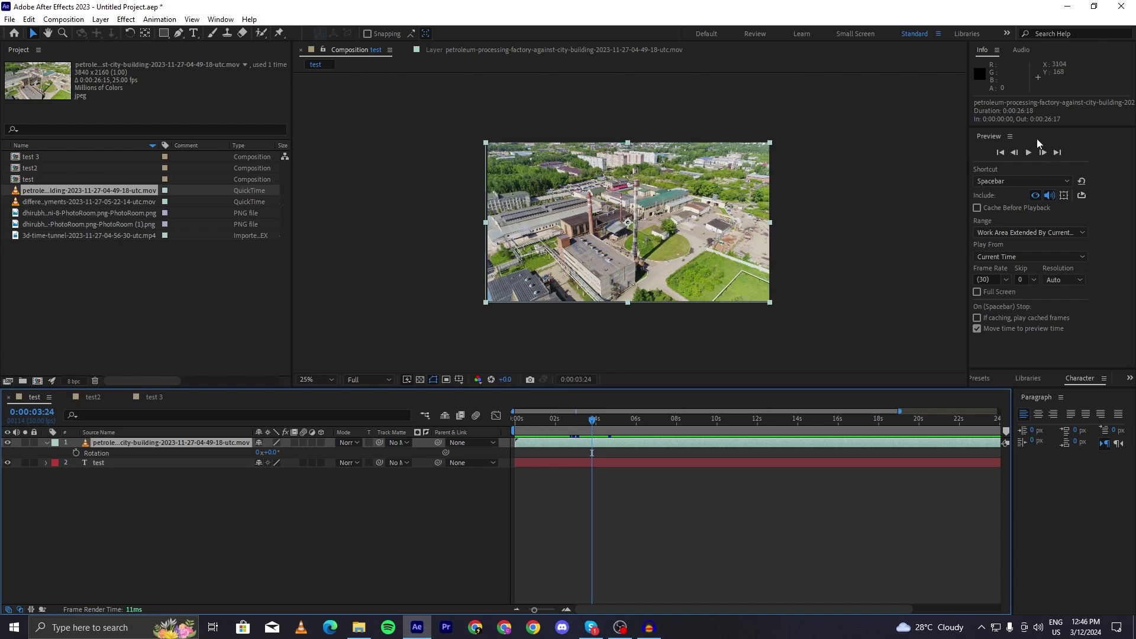
- Preview the composition from 0:00:00:00, stopping and resuming until about four seconds
{"action": "left_click_drag", "start_coordinate": [1031, 125], "coordinate": [1031, 163]}
{"action": "left_click_drag", "start_coordinate": [583, 425], "coordinate": [472, 442]}
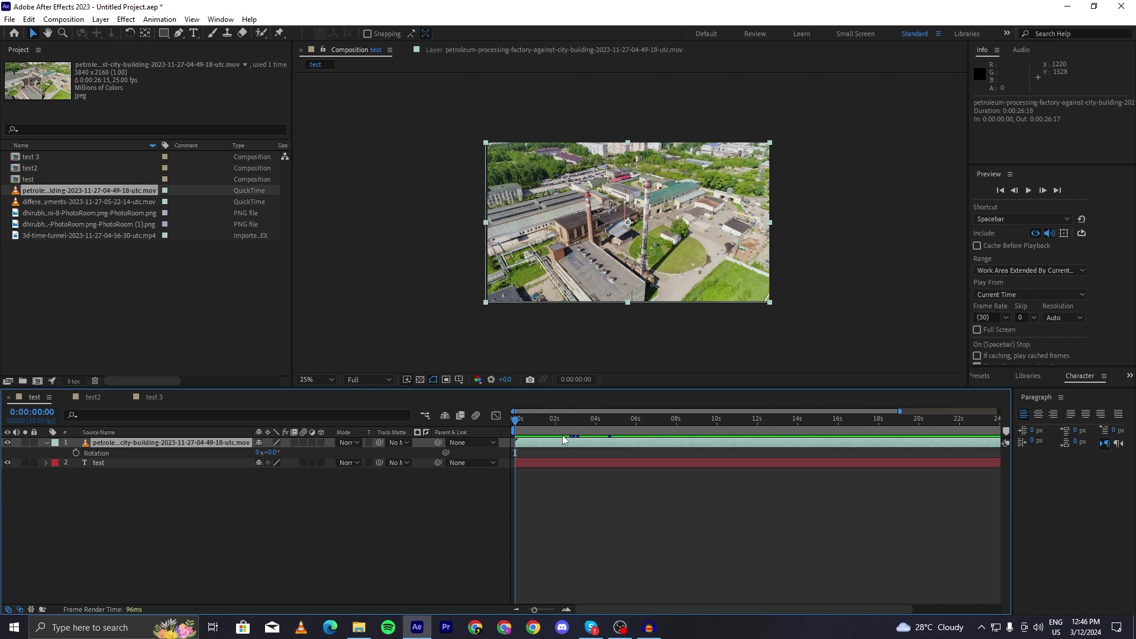
{"action": "key", "text": "space"}
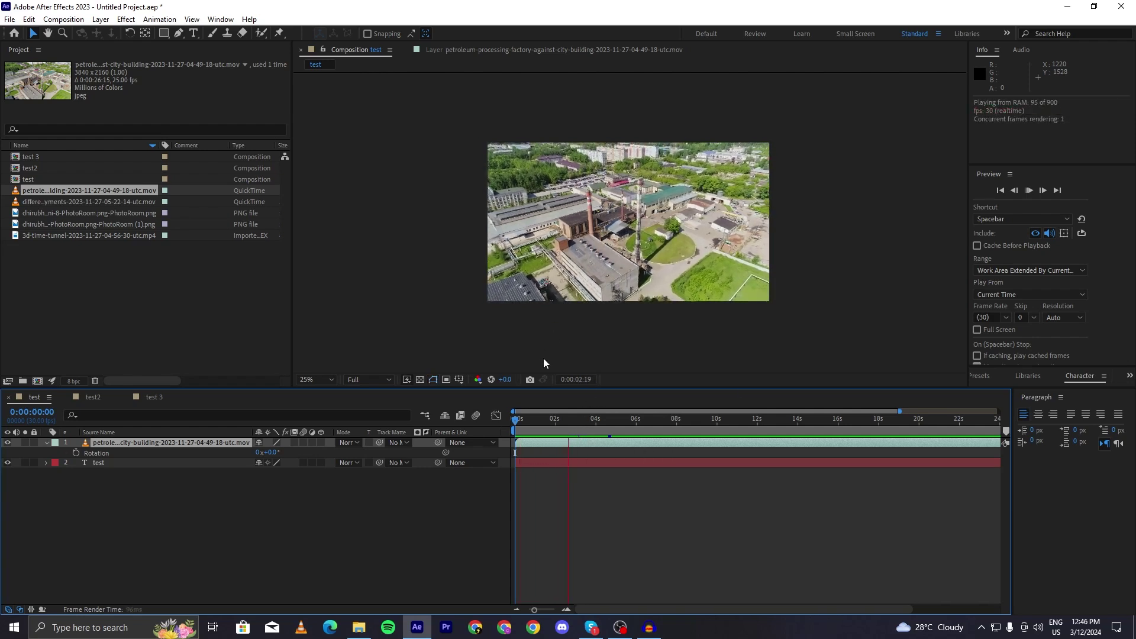
{"action": "left_click", "coordinate": [1030, 191]}
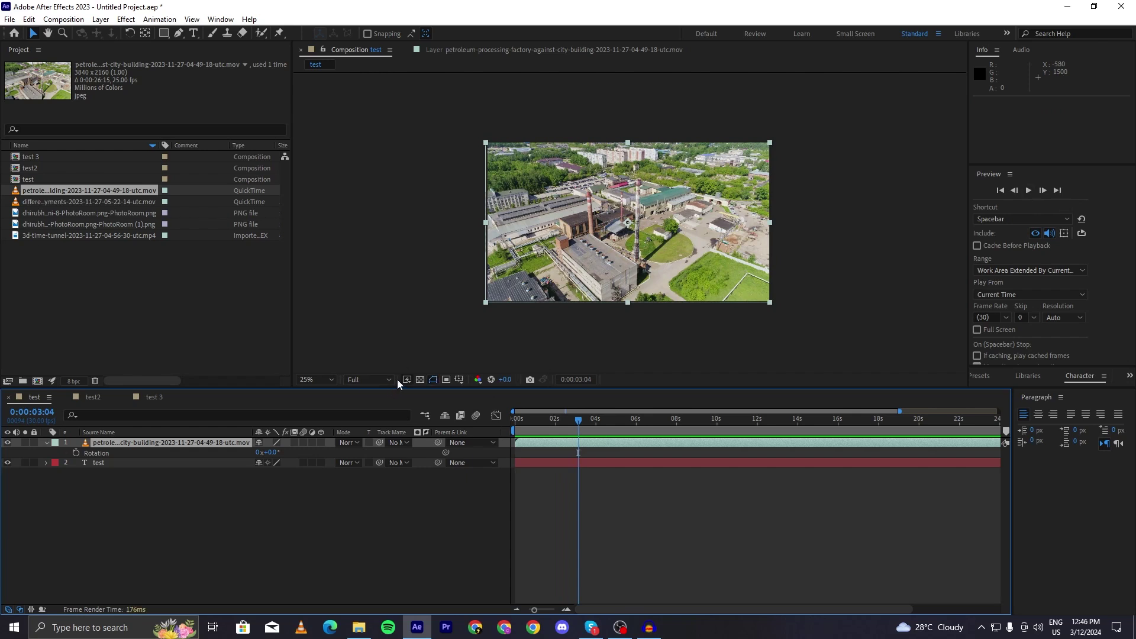
{"action": "left_click", "coordinate": [1028, 190]}
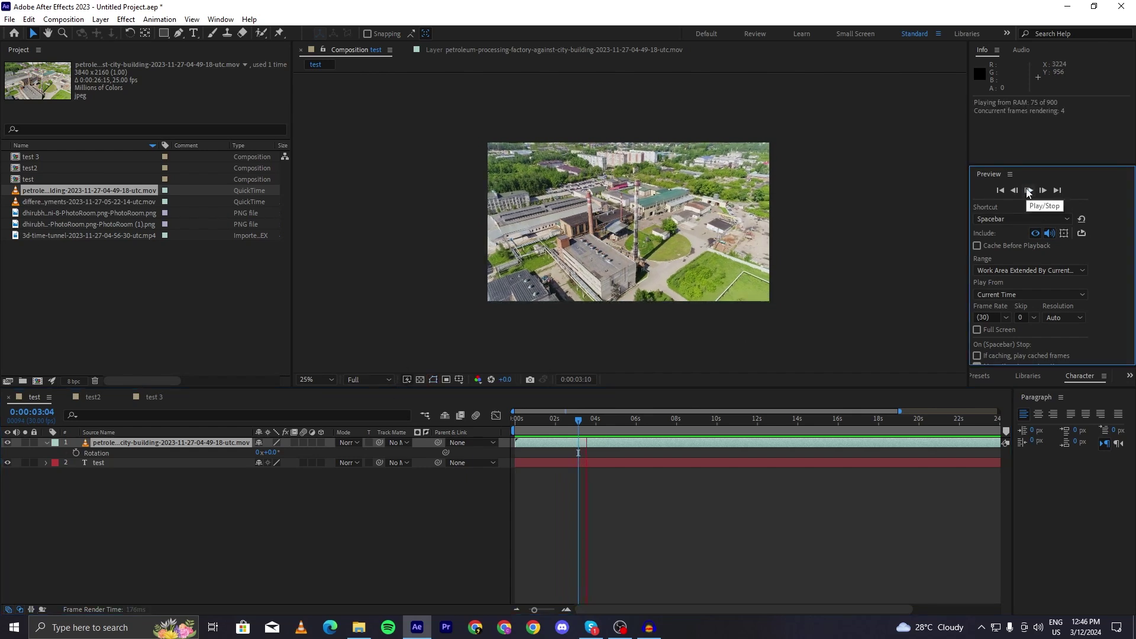
{"action": "left_click", "coordinate": [1029, 190]}
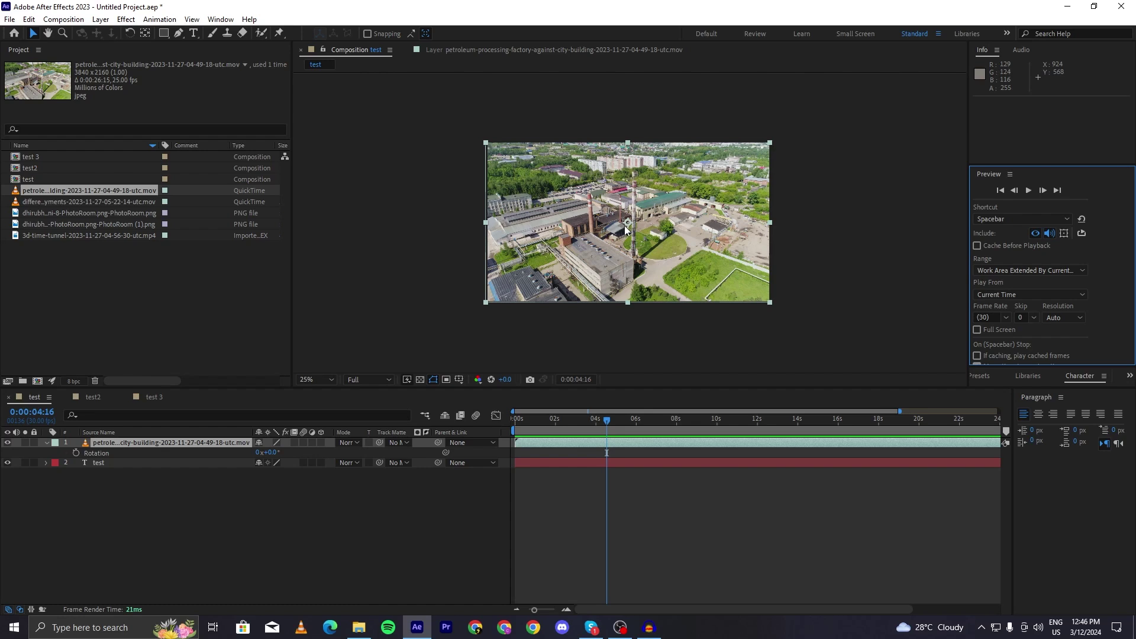
- Set the Composition viewer resolution to Third and check frames around three to five seconds
{"action": "left_click", "coordinate": [353, 379]}
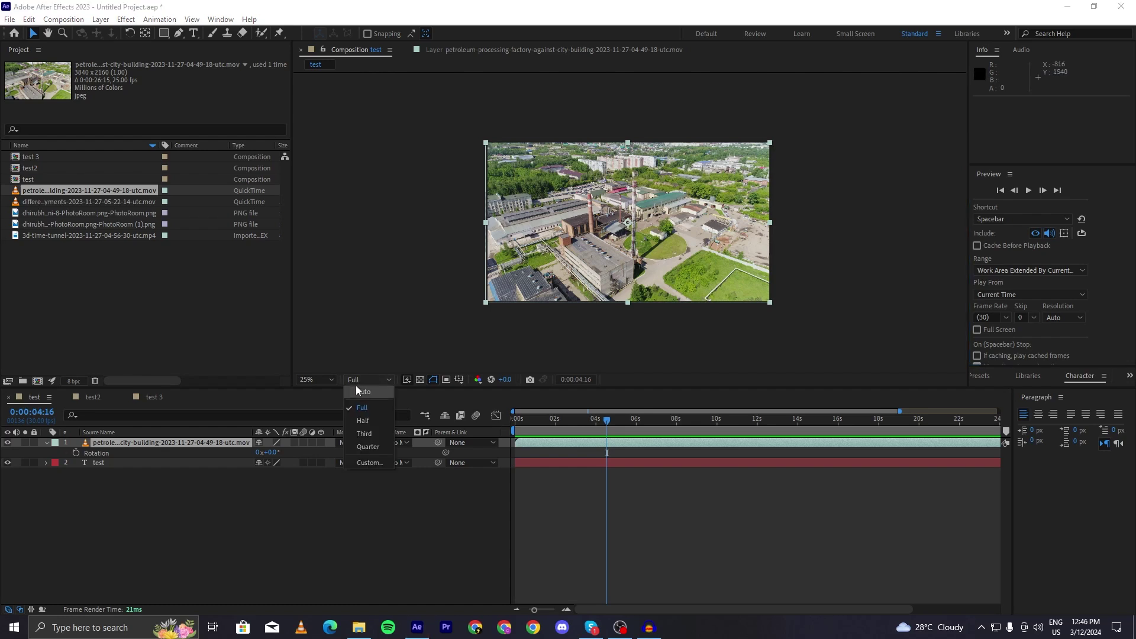
{"action": "left_click", "coordinate": [373, 432]}
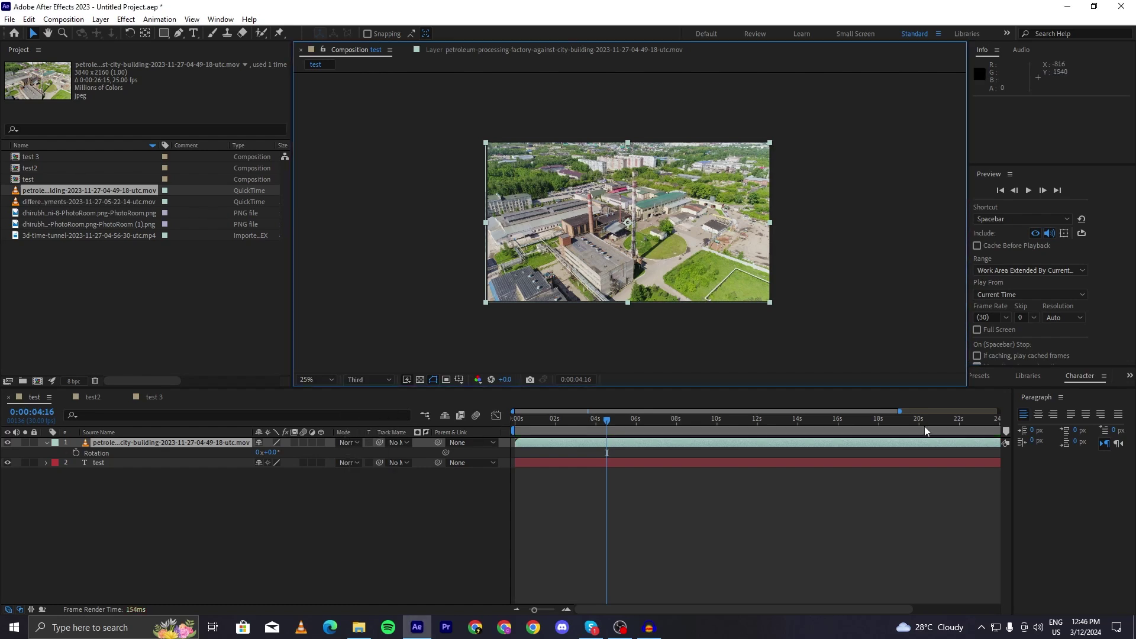
{"action": "mouse_move", "coordinate": [607, 421]}
{"action": "left_mouse_down"}
{"action": "mouse_move", "coordinate": [628, 431]}
{"action": "mouse_move", "coordinate": [615, 435]}
{"action": "left_mouse_up"}
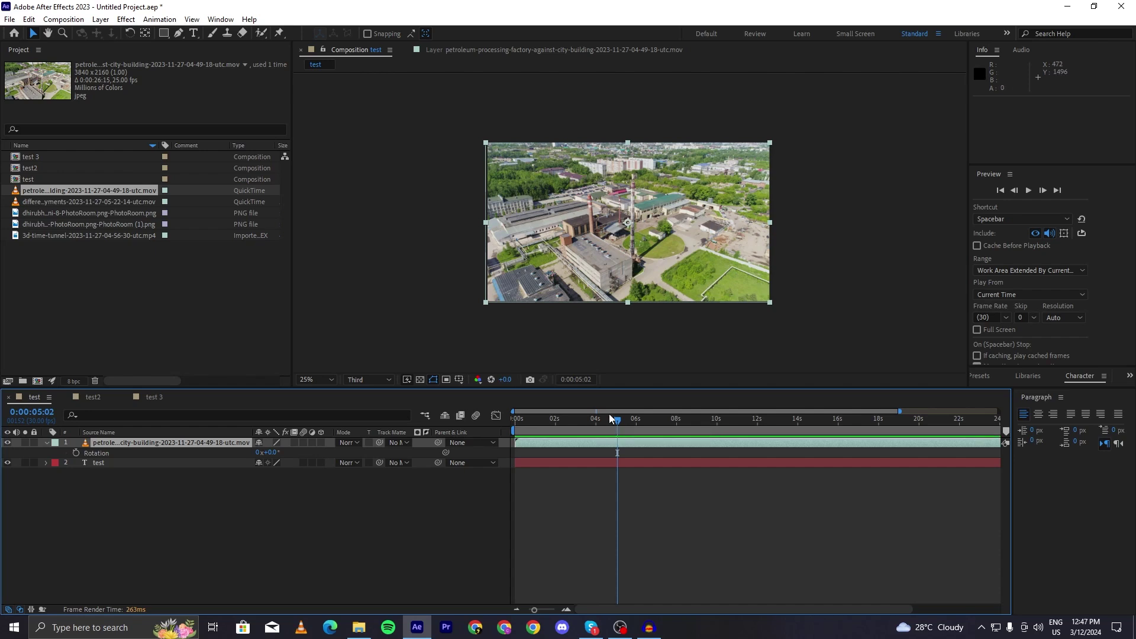
{"action": "left_click_drag", "start_coordinate": [609, 414], "coordinate": [577, 442]}
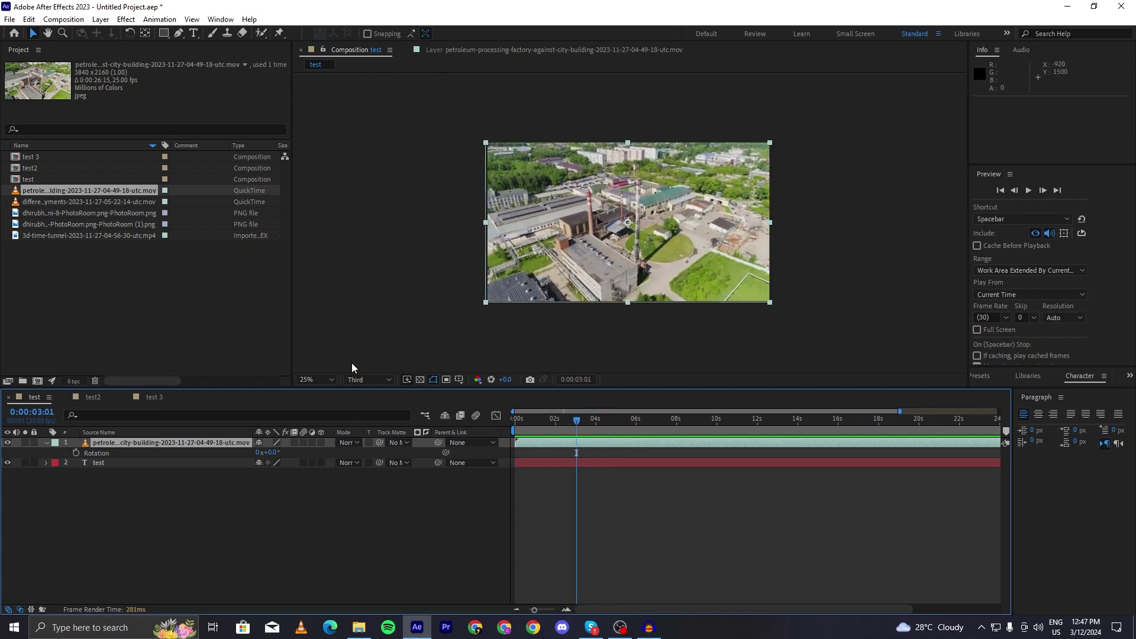
- Lower the preview resolution further to Quarter and step slightly forward in time
{"action": "left_click", "coordinate": [367, 380]}
{"action": "left_click", "coordinate": [368, 447]}
{"action": "left_click", "coordinate": [365, 380]}
{"action": "left_click", "coordinate": [624, 496]}
{"action": "left_click_drag", "start_coordinate": [578, 417], "coordinate": [625, 444]}
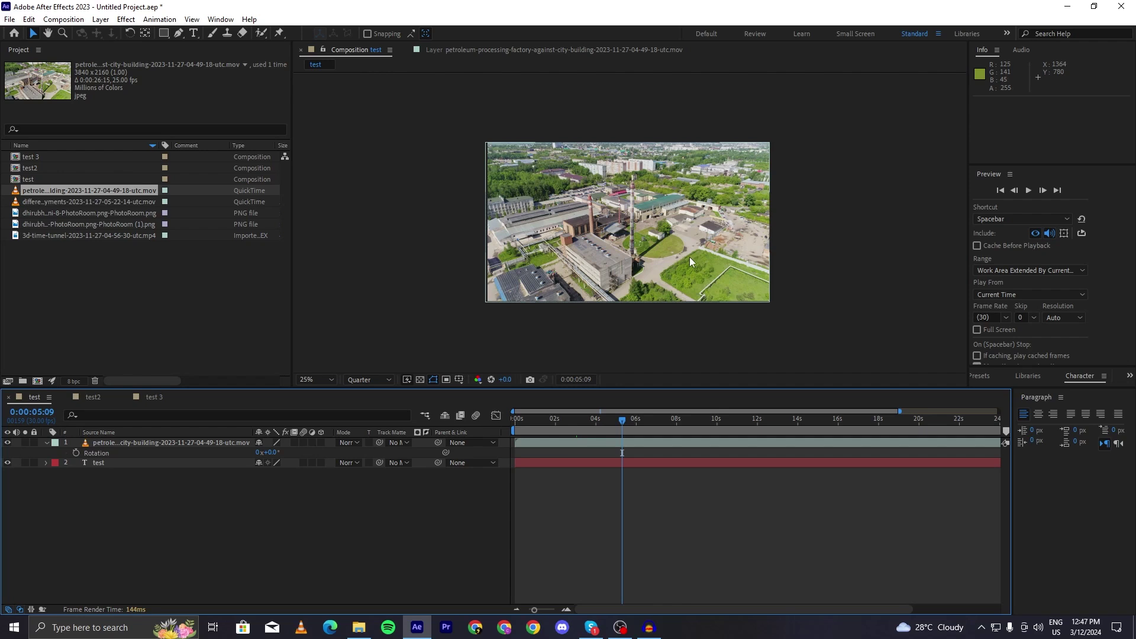
- Expand the Character panel and browse the font list, keeping Kaneda Gothic
{"action": "left_click", "coordinate": [1080, 376]}
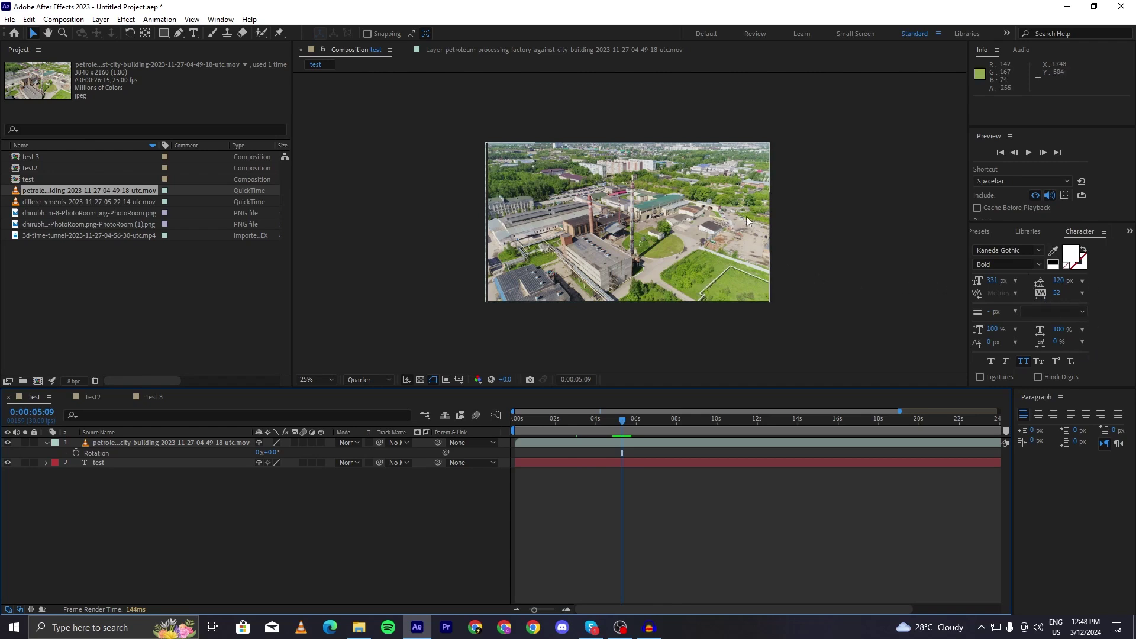
{"action": "left_click", "coordinate": [1006, 250]}
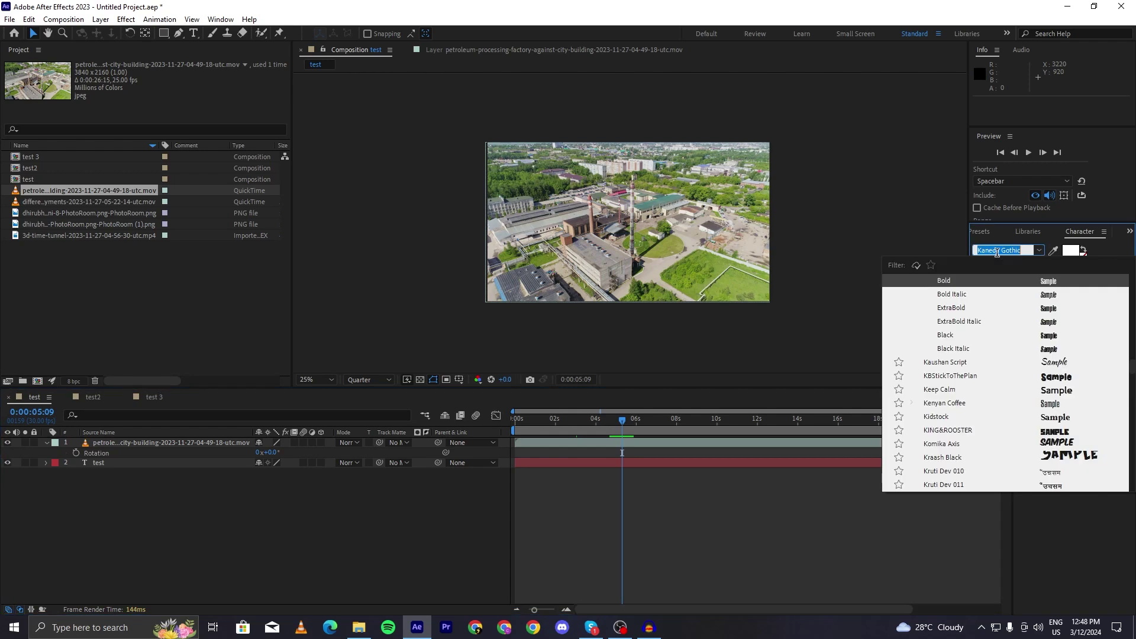
{"action": "left_click", "coordinate": [1111, 247]}
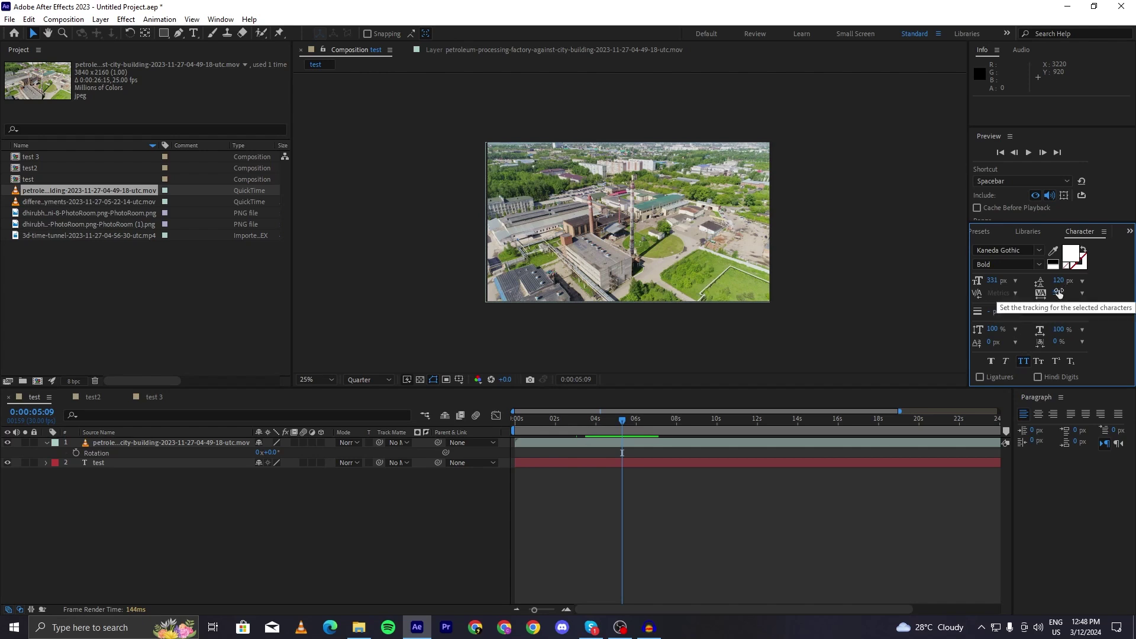
- Adjust the text's letter tracking, then bring up the Libraries and Effects & Presets panels
{"action": "left_click_drag", "start_coordinate": [1059, 294], "coordinate": [1003, 285]}
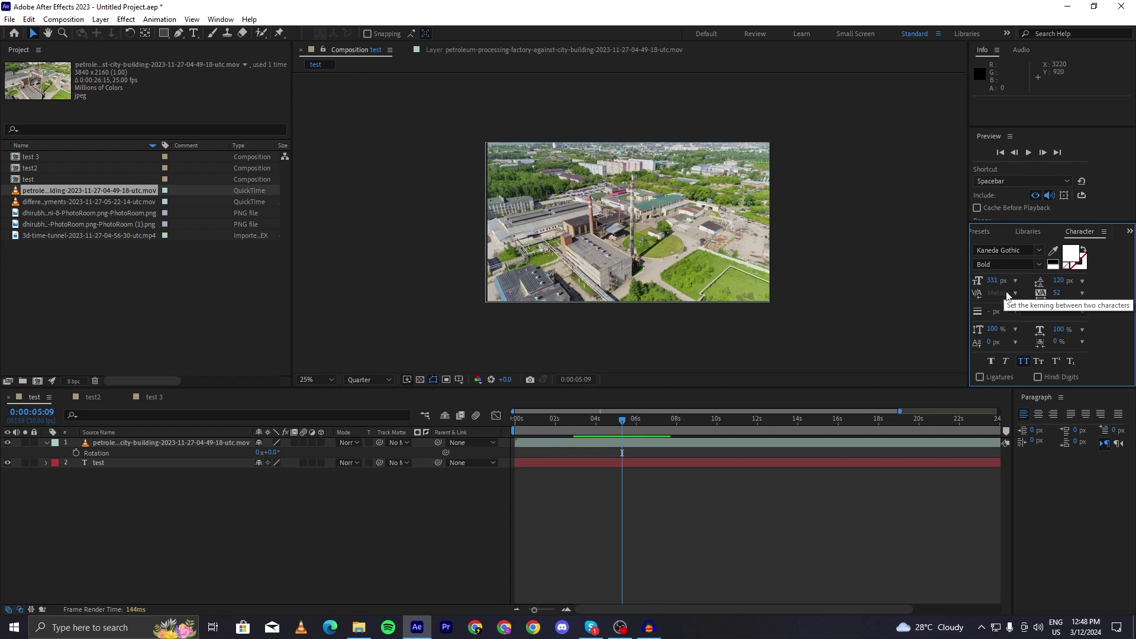
{"action": "left_click", "coordinate": [1028, 237]}
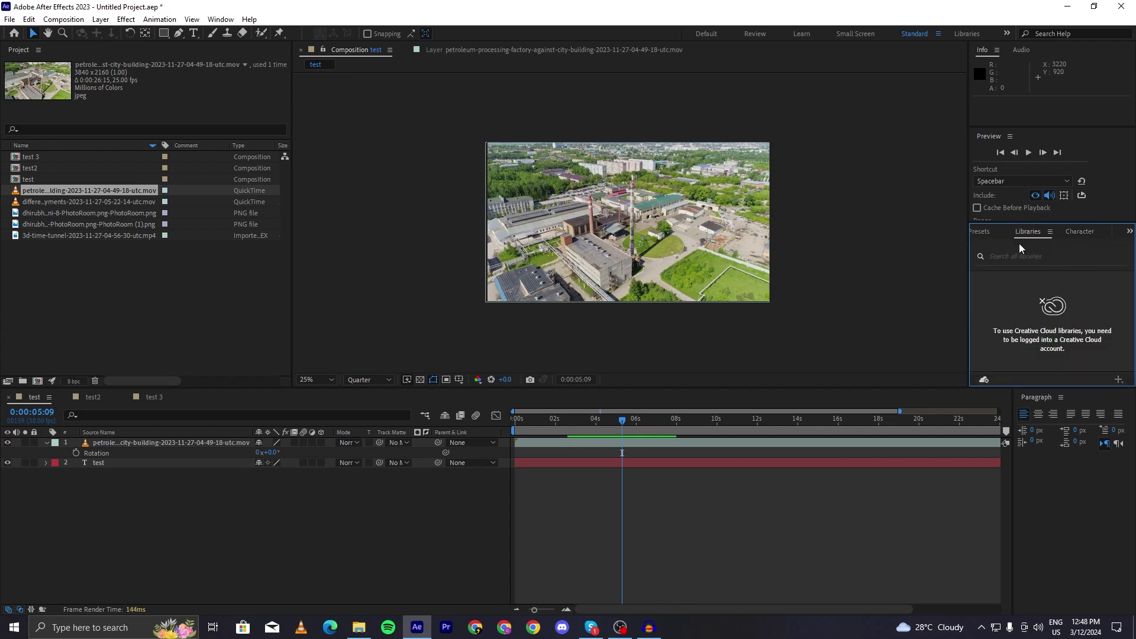
{"action": "left_click", "coordinate": [980, 231]}
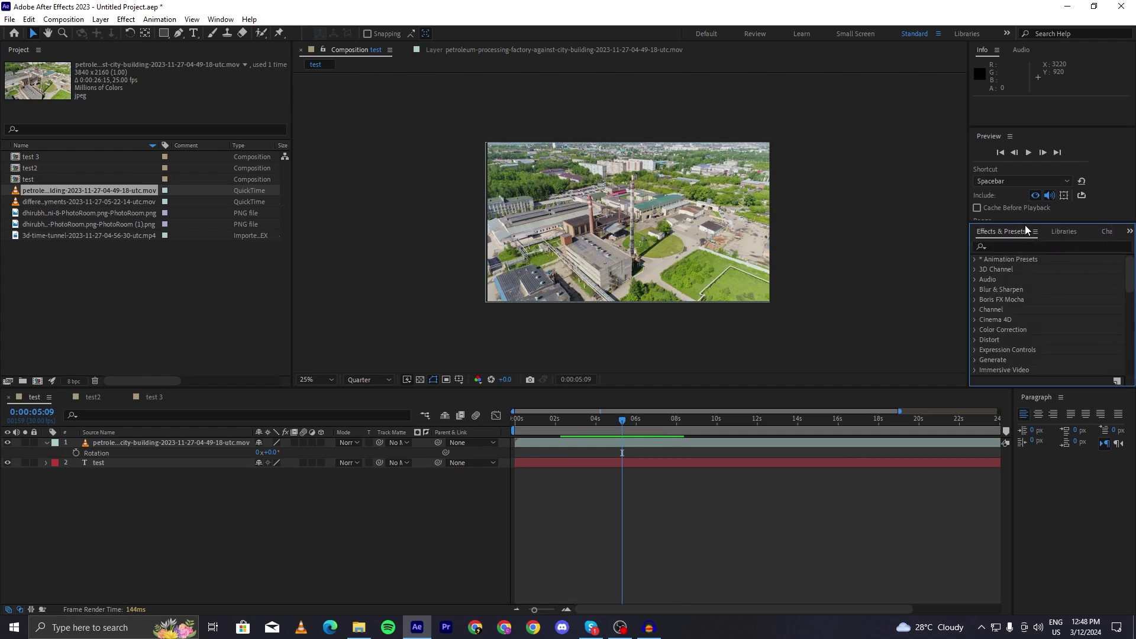
- Enlarge the Effects & Presets panel and browse its categories, such as 3D Channel
{"action": "left_click_drag", "start_coordinate": [1024, 221], "coordinate": [1024, 192]}
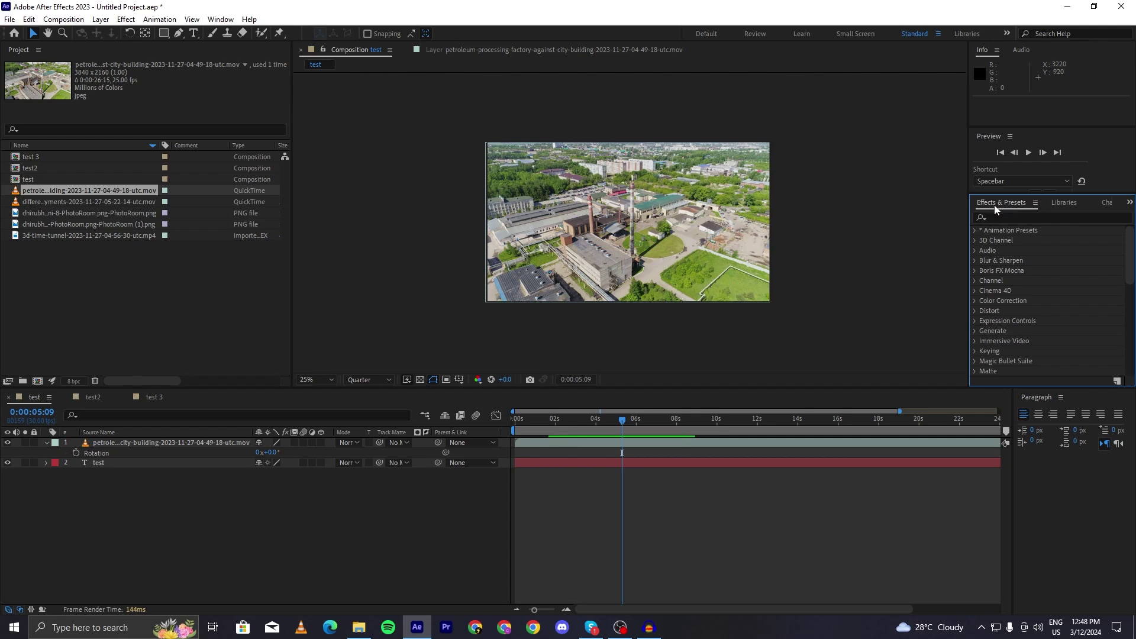
{"action": "scroll", "coordinate": [1028, 255], "scroll_direction": "down", "scroll_amount": 5}
{"action": "scroll", "coordinate": [1028, 269], "scroll_direction": "up", "scroll_amount": 5}
{"action": "left_click", "coordinate": [975, 238]}
{"action": "left_click", "coordinate": [976, 239]}
- Search for 'inv' and apply Channel > Invert to the factory footage layer
{"action": "left_click", "coordinate": [994, 216]}
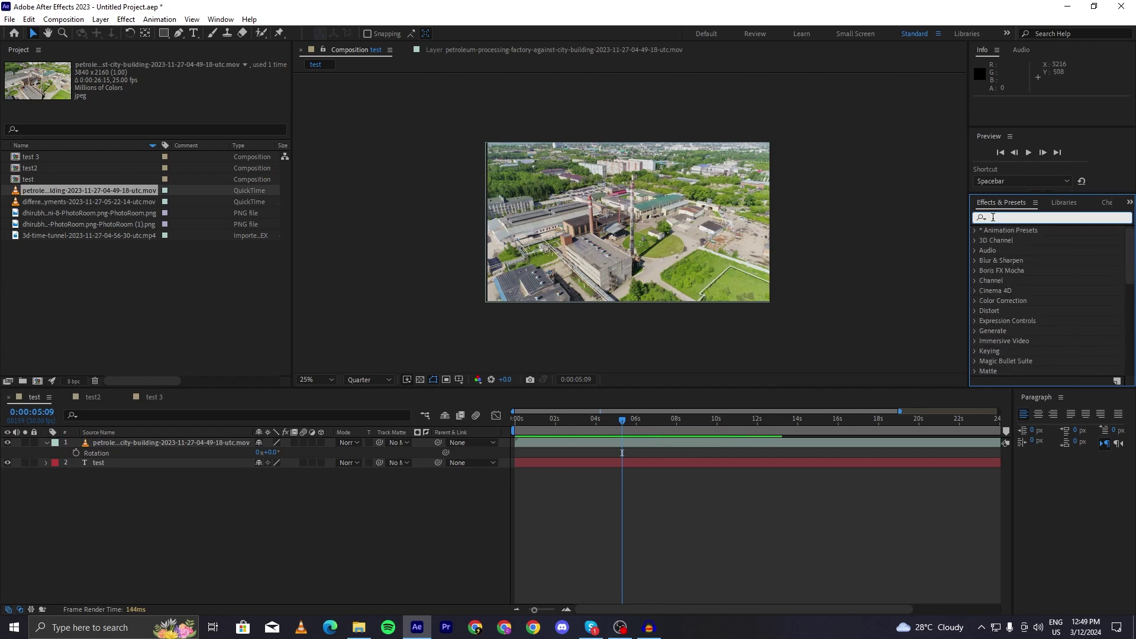
{"action": "type", "text": "invrt"}
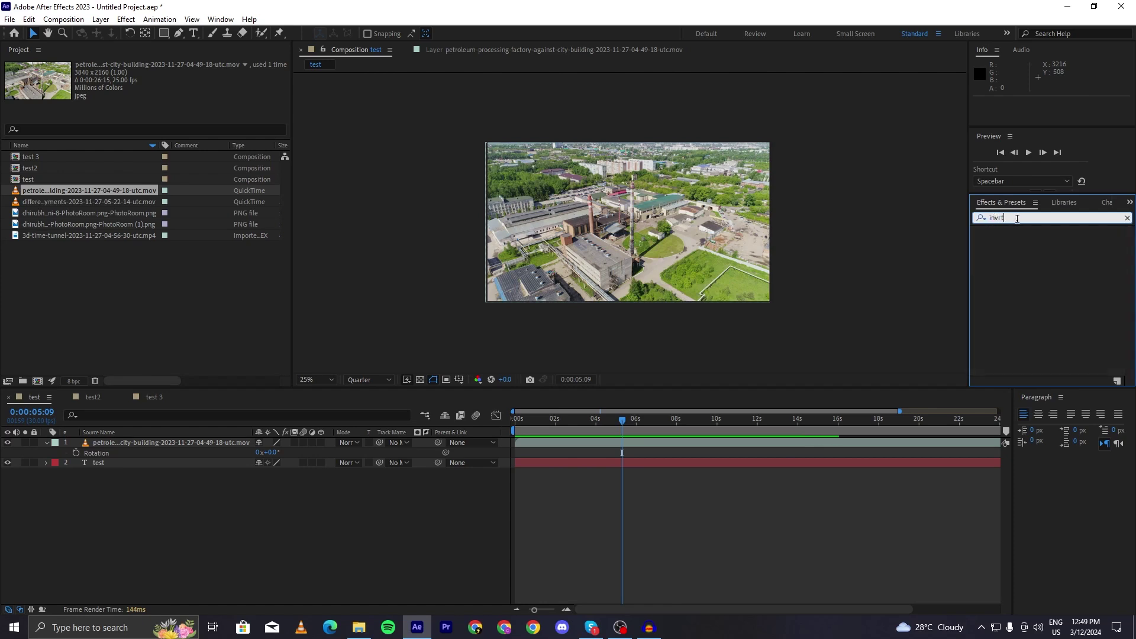
{"action": "key", "text": "BackSpace"}
{"action": "key", "text": "BackSpace"}
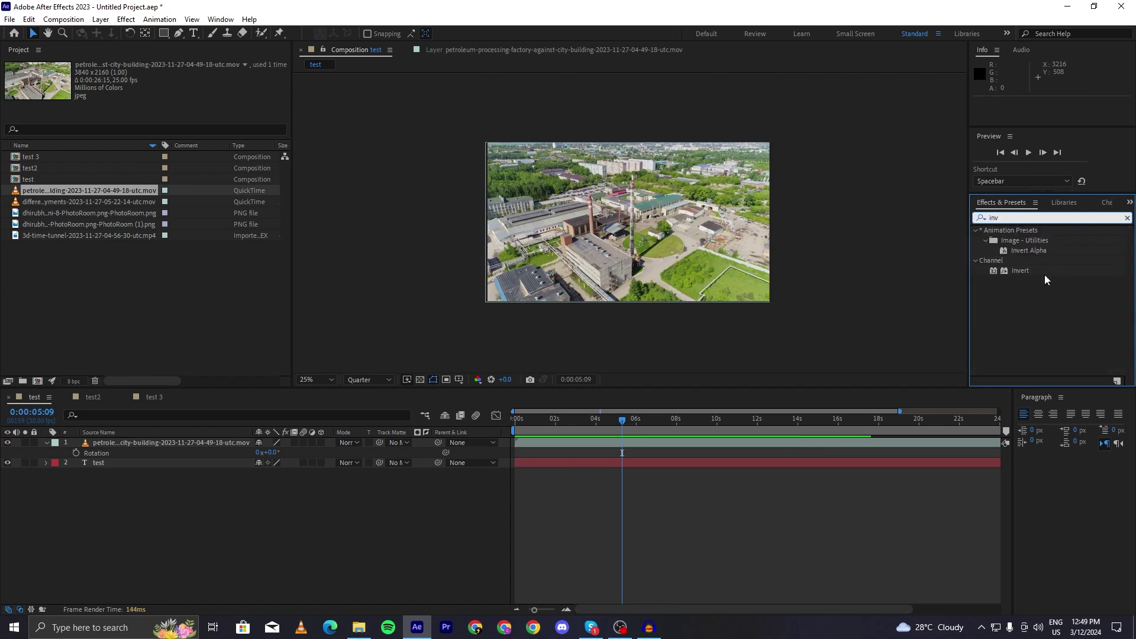
{"action": "left_click", "coordinate": [1026, 271]}
{"action": "left_click_drag", "start_coordinate": [1027, 270], "coordinate": [619, 444]}
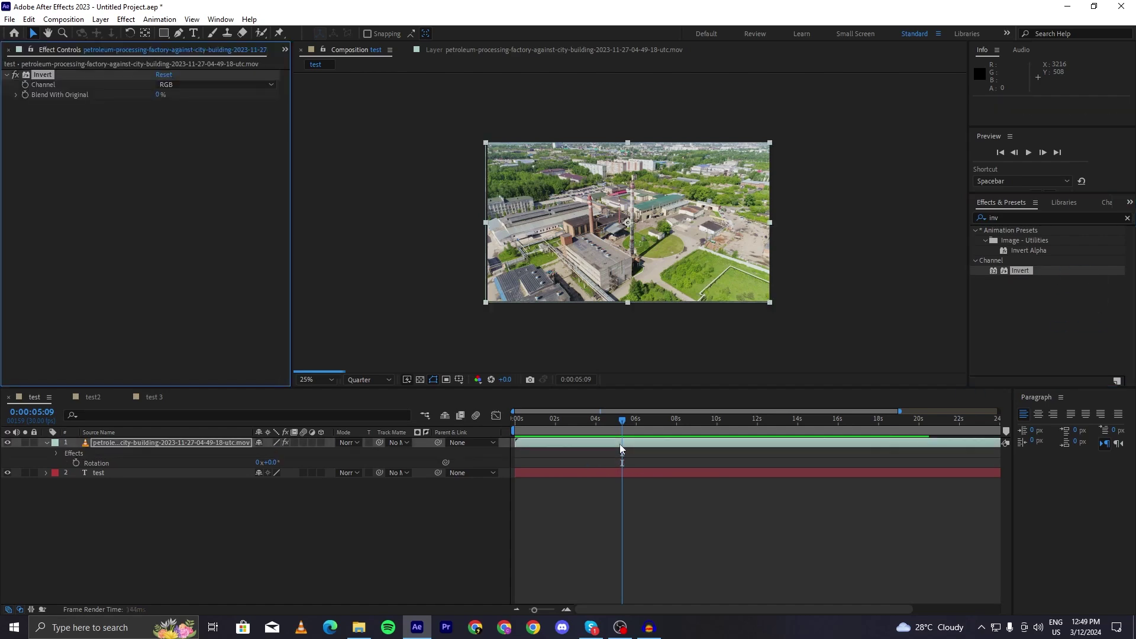
- Undo the Invert effect and clear the effects search to list all categories
{"action": "scroll", "coordinate": [727, 209], "scroll_direction": "up", "scroll_amount": 2}
{"action": "scroll", "coordinate": [728, 210], "scroll_direction": "down", "scroll_amount": 2}
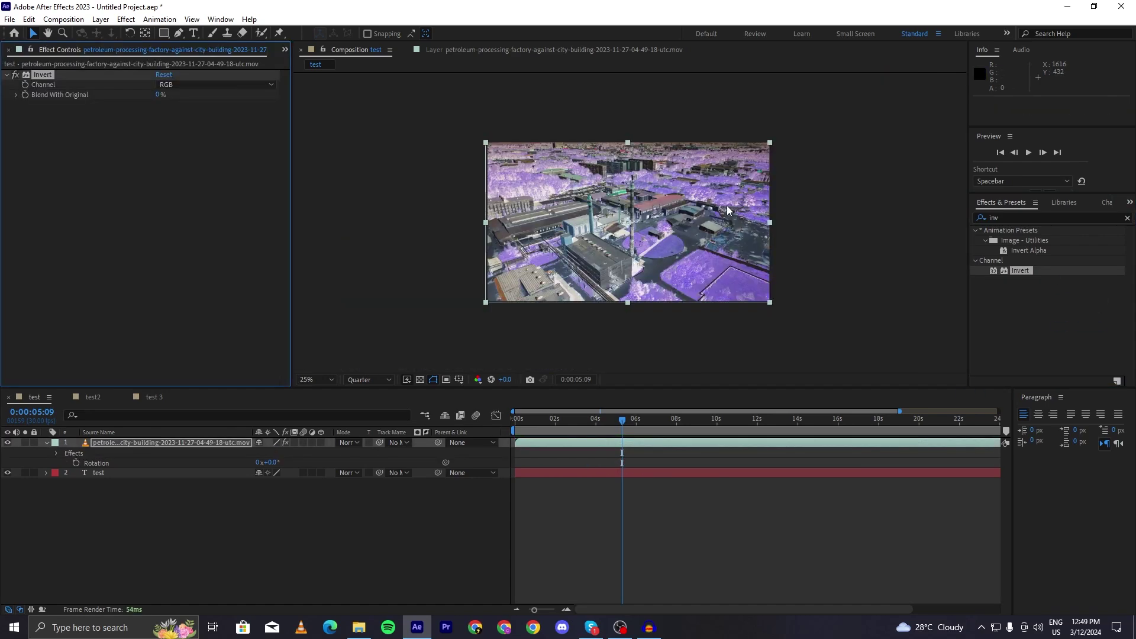
{"action": "key", "text": "ctrl+z"}
{"action": "left_click", "coordinate": [1127, 219]}
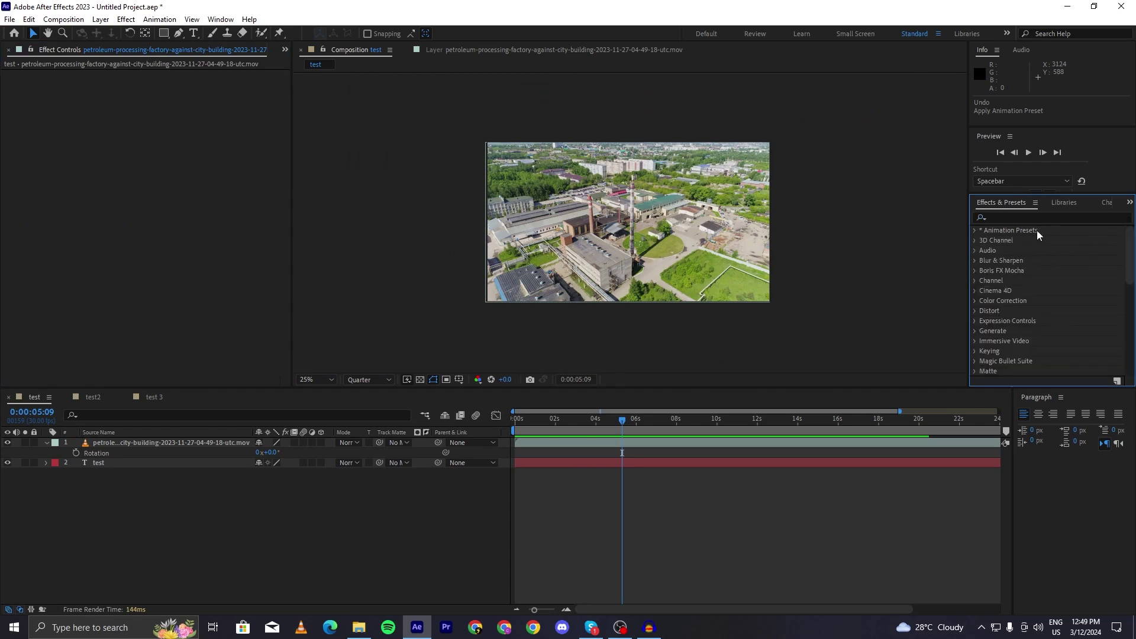
{"action": "scroll", "coordinate": [1053, 340], "scroll_direction": "down", "scroll_amount": 3}
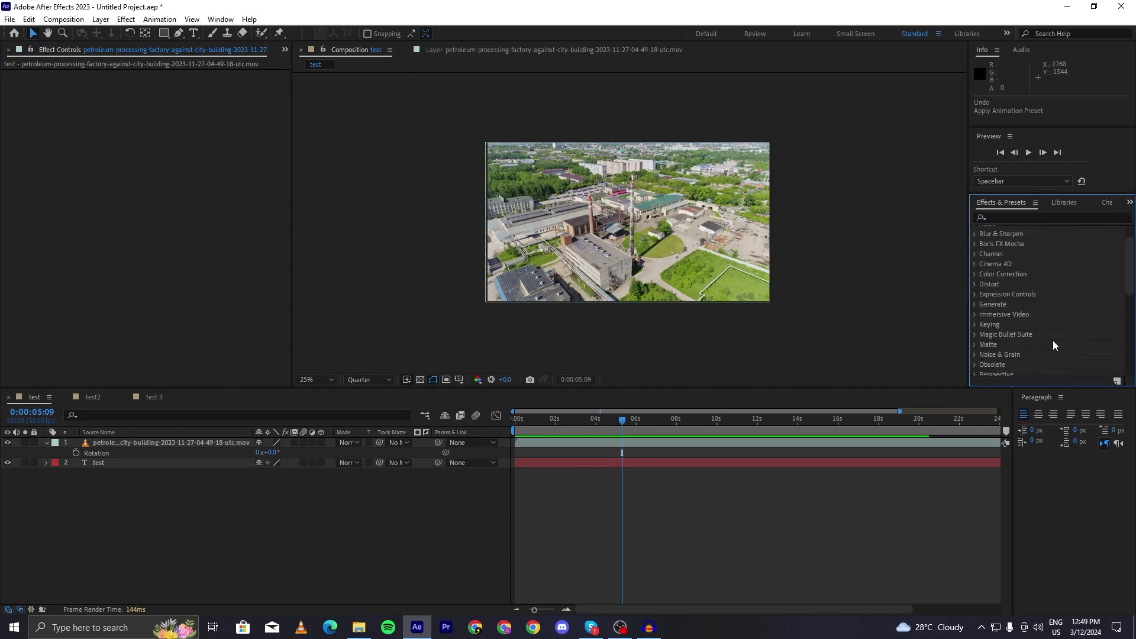